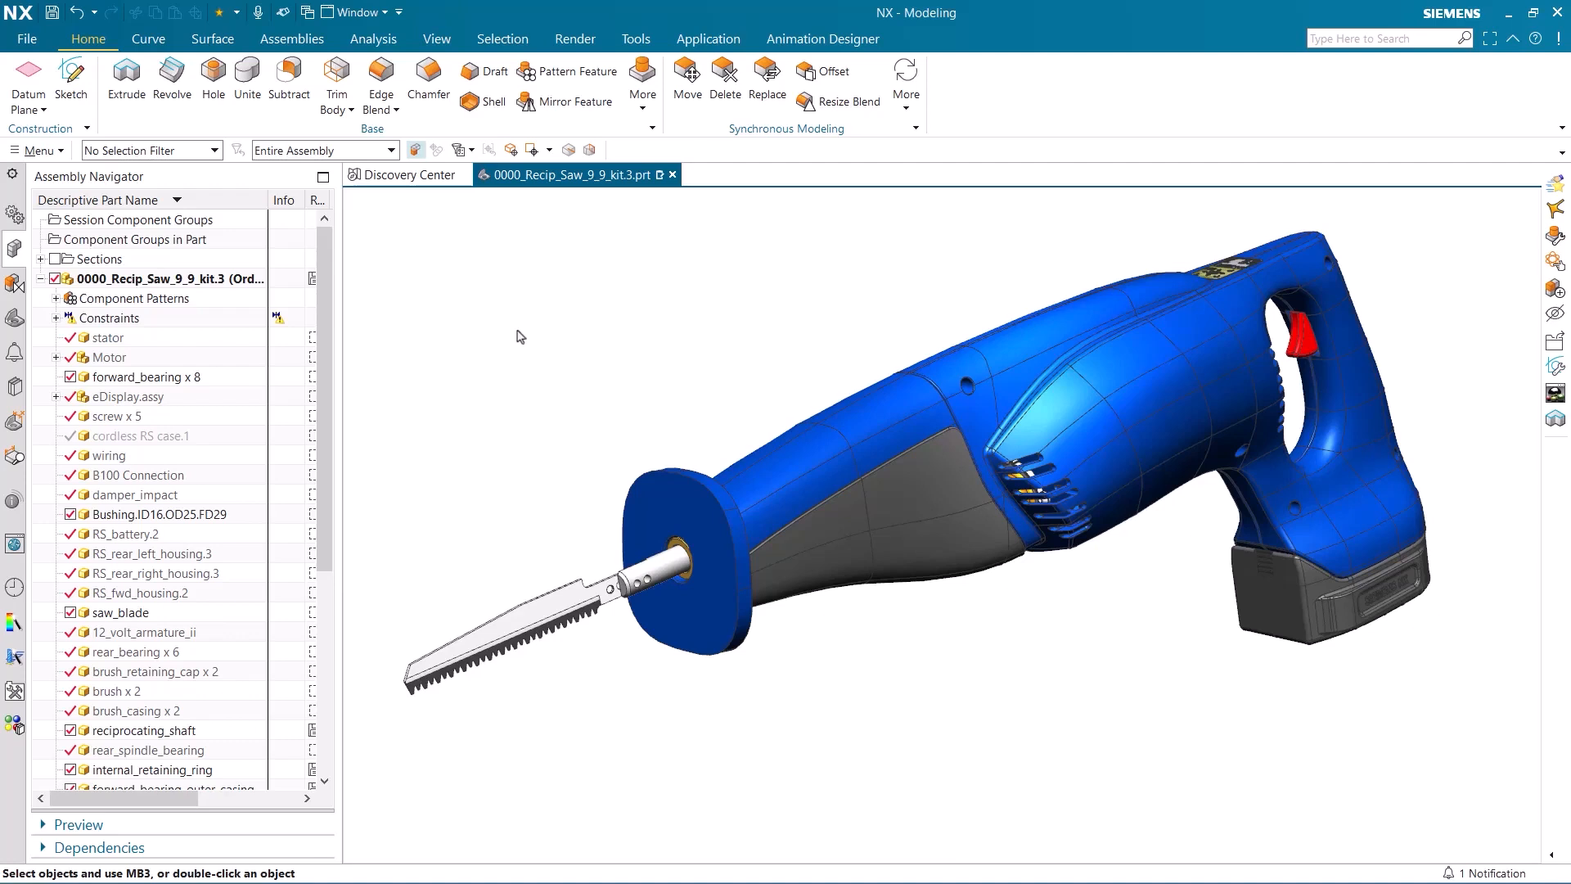
# Hide the forward housing and both rear housing halves of the reciprocating saw to expose the drive mechanism.
pyautogui.rightClick(774, 480)
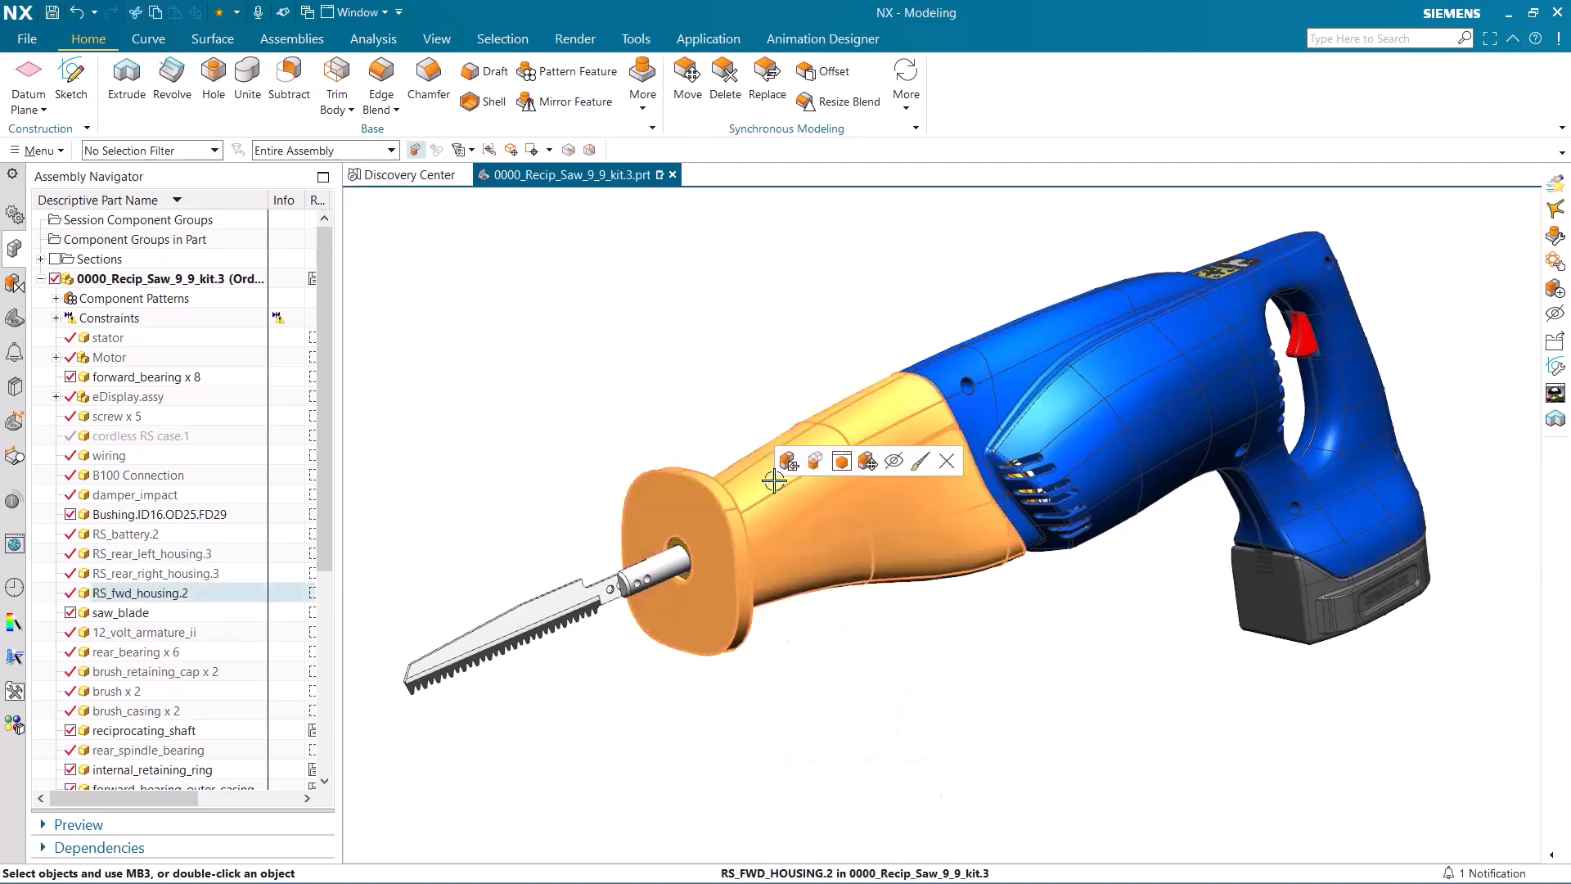
pyautogui.click(894, 462)
pyautogui.rightClick(1015, 372)
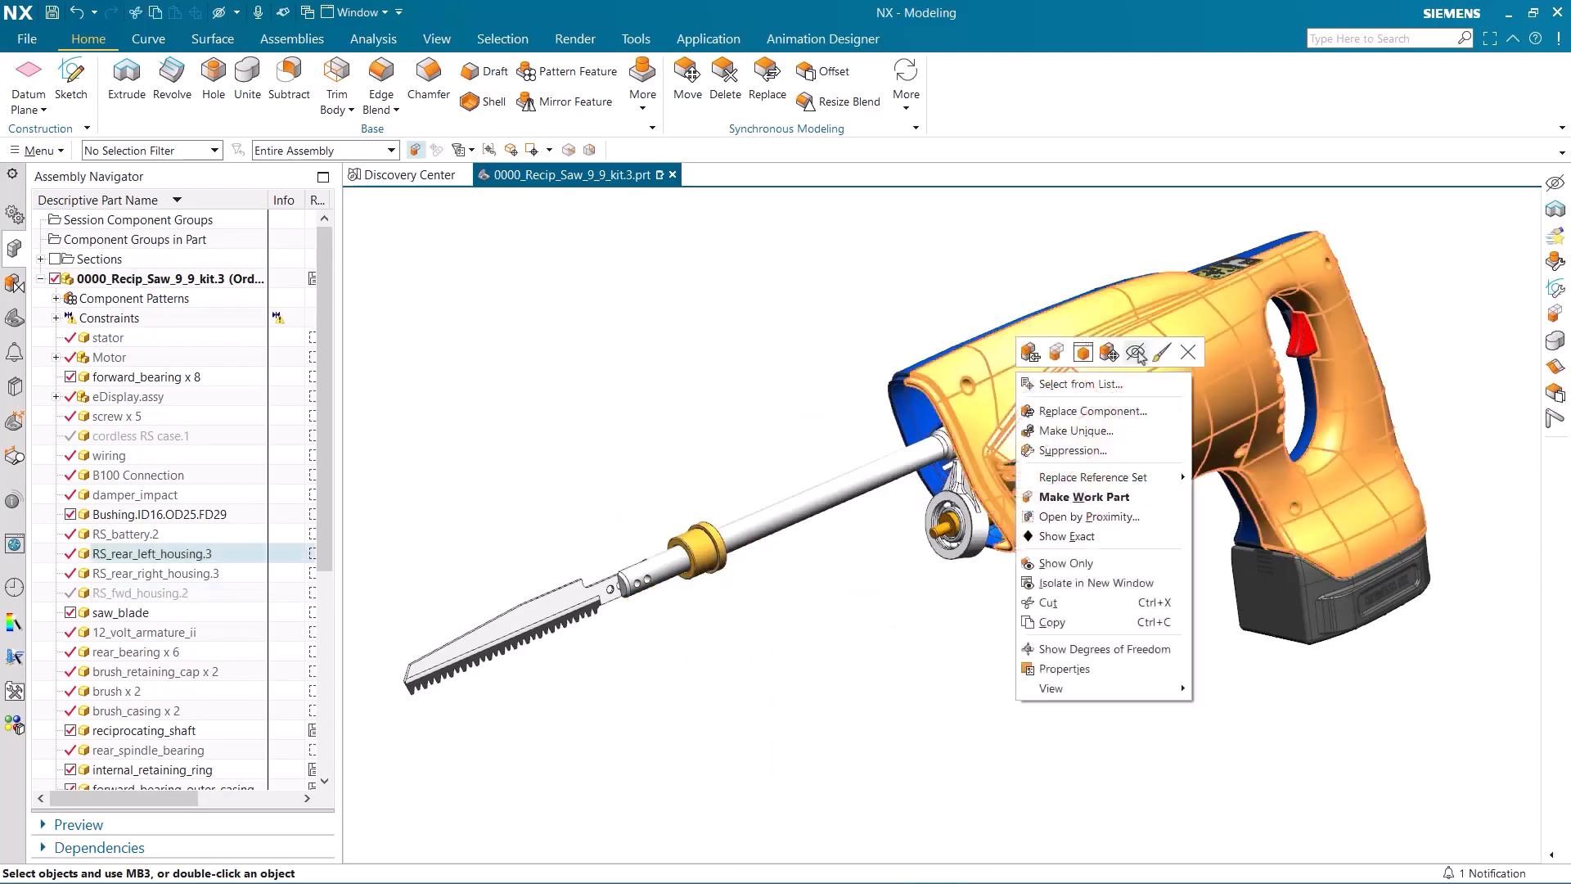
pyautogui.click(972, 350)
pyautogui.rightClick(973, 349)
pyautogui.click(1093, 341)
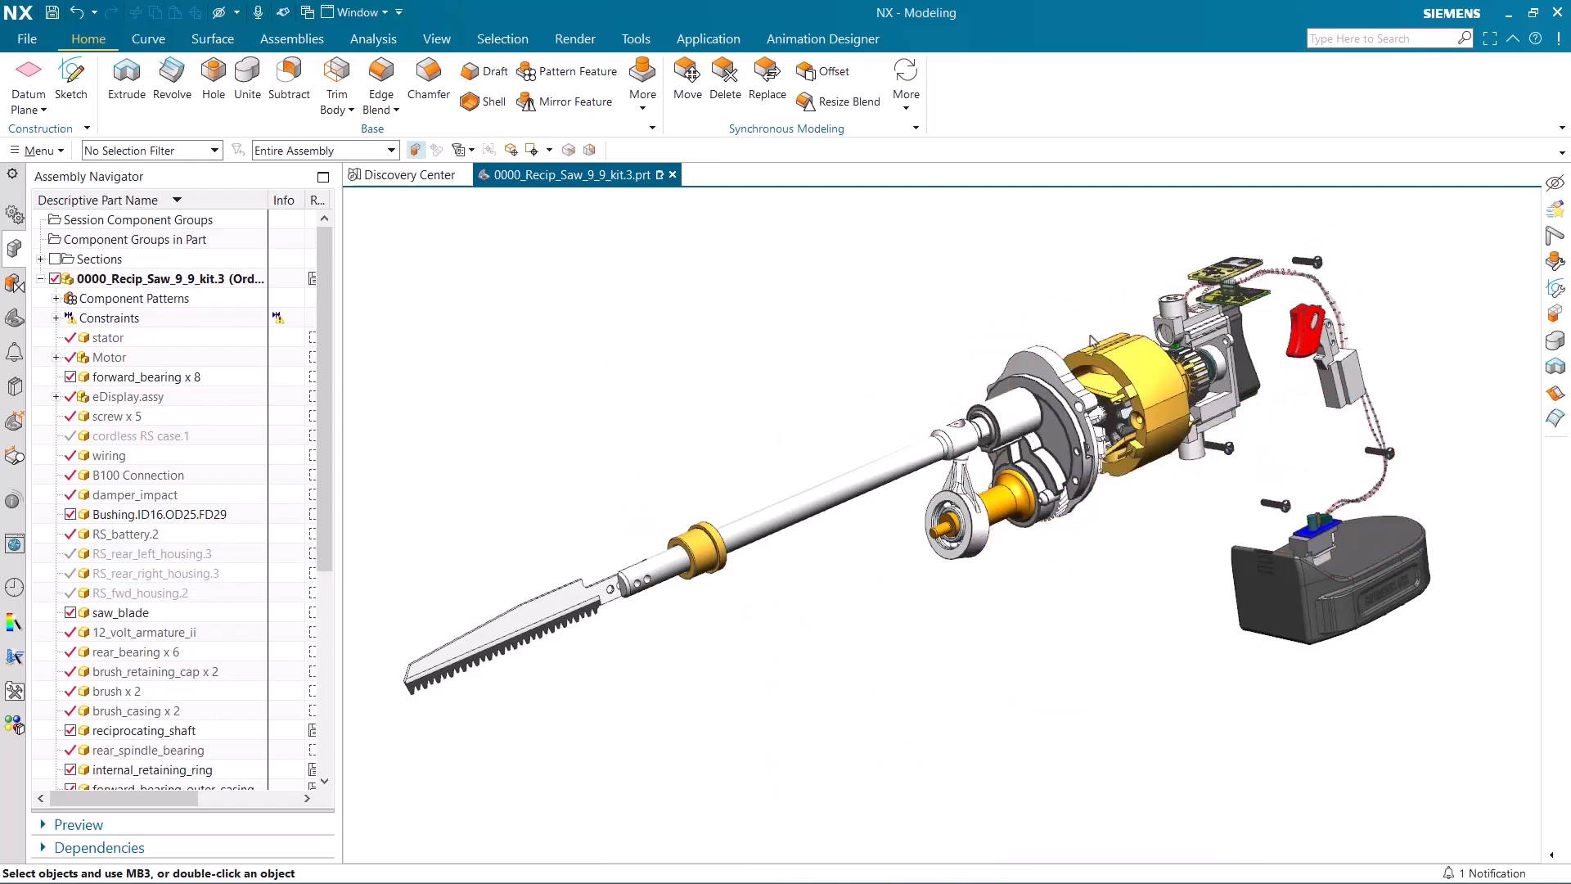
# Switch to the Animation Designer tools and create a rigid group from the bearing plate.
pyautogui.click(827, 41)
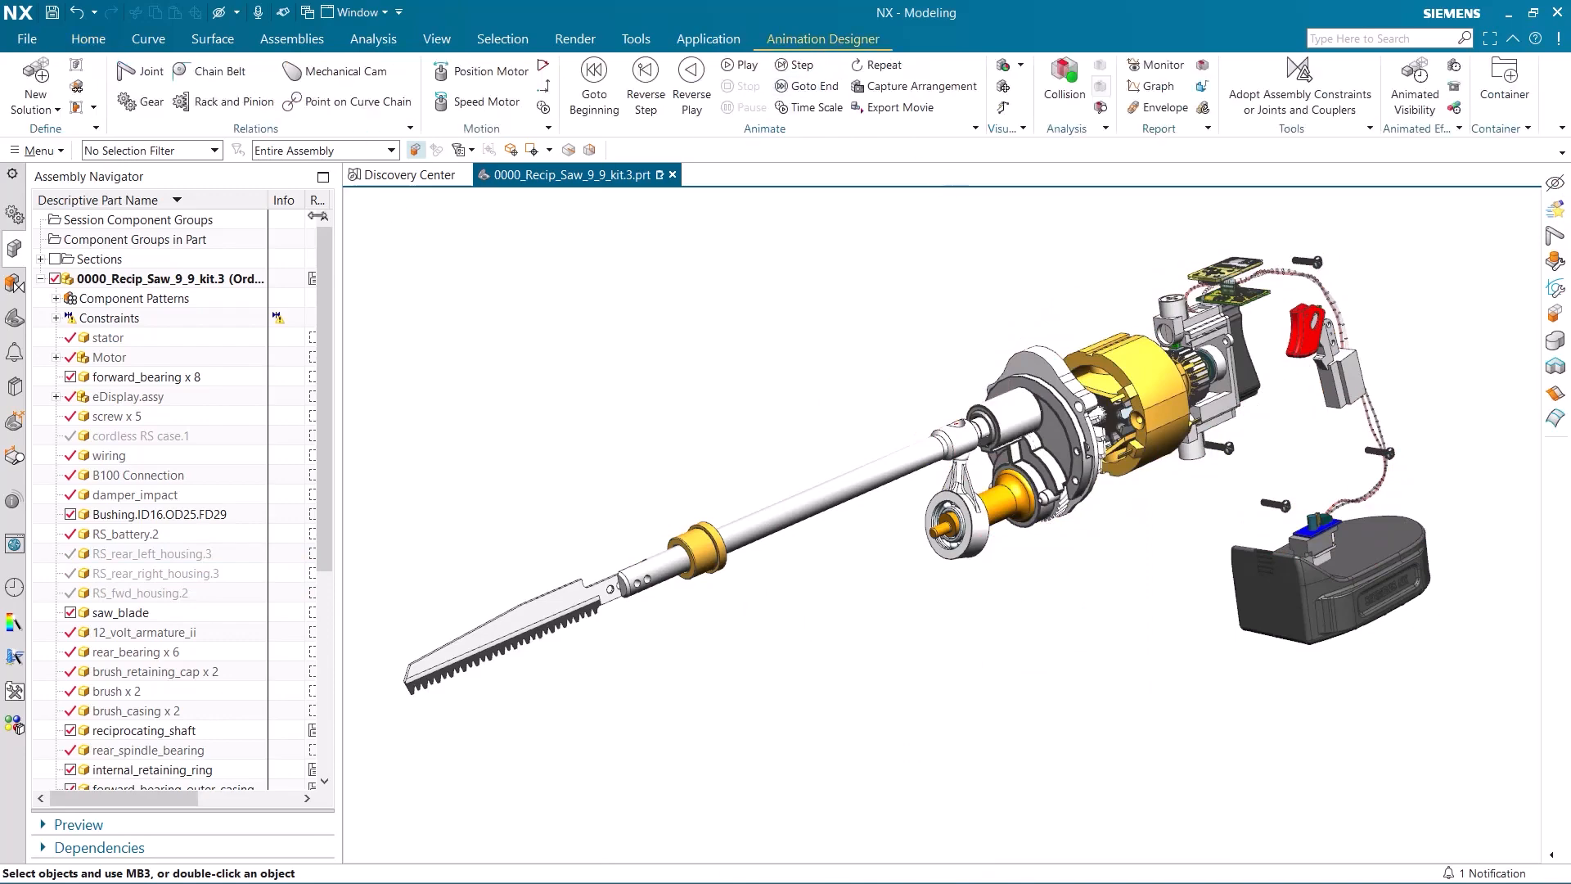
pyautogui.click(16, 215)
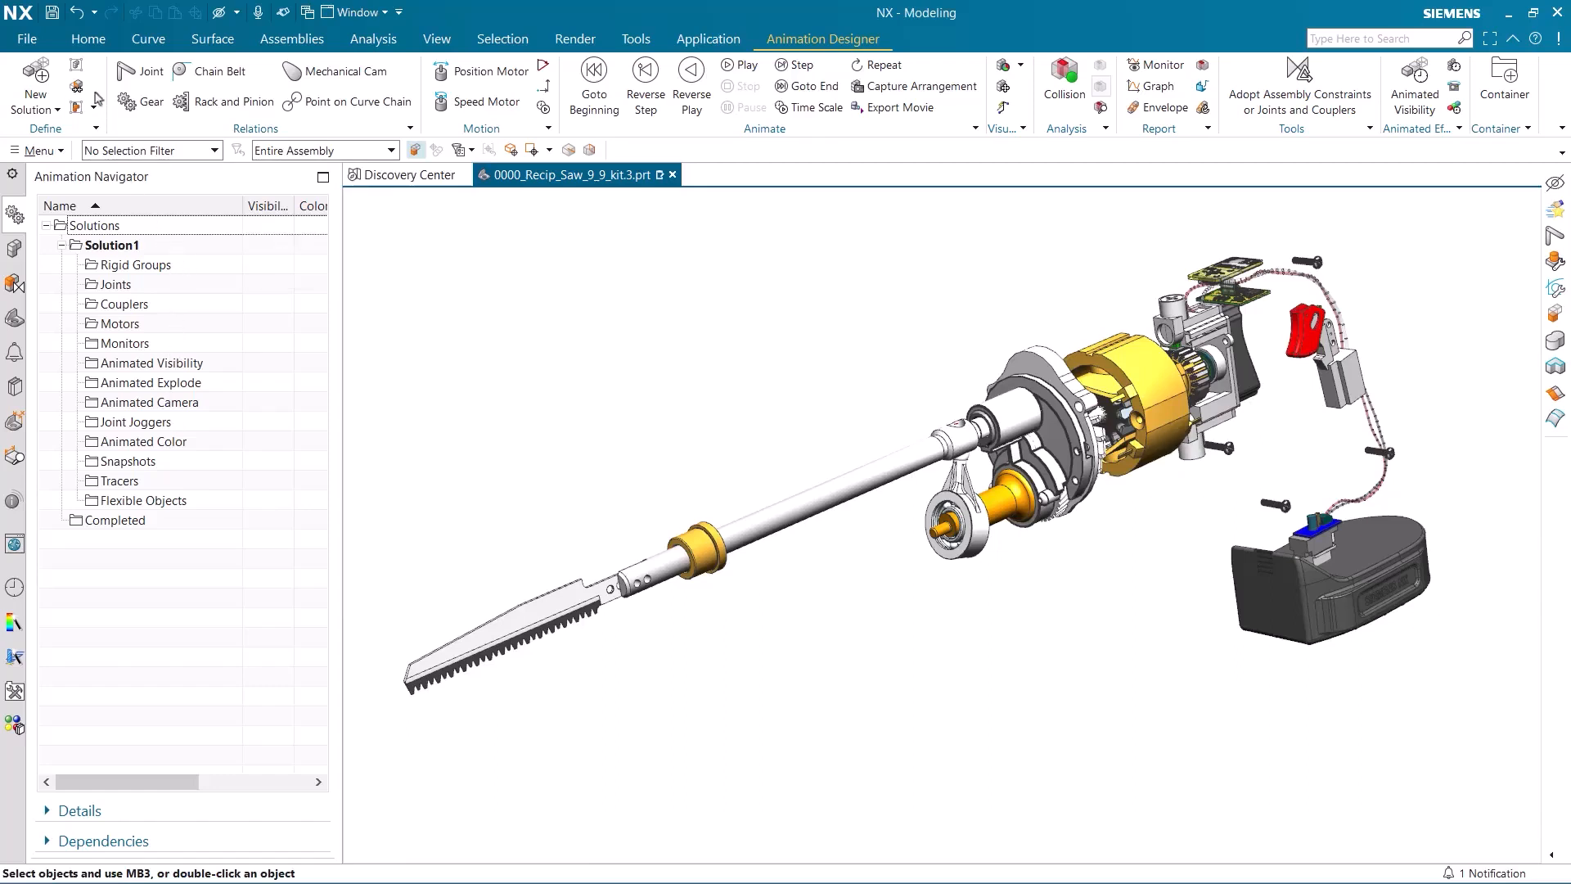
pyautogui.click(76, 65)
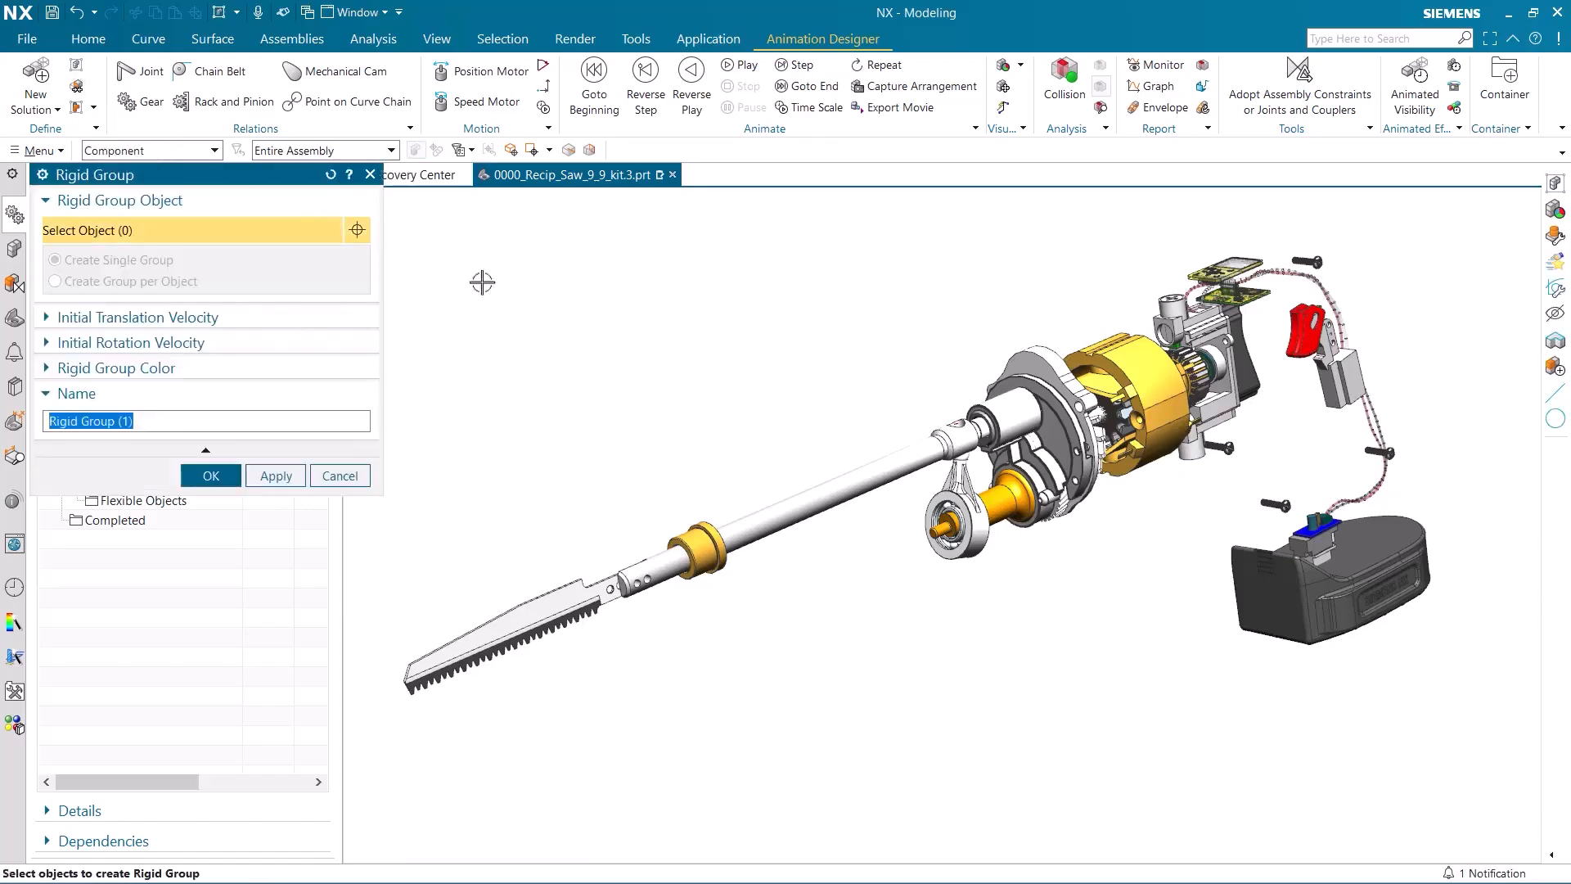
pyautogui.click(1013, 436)
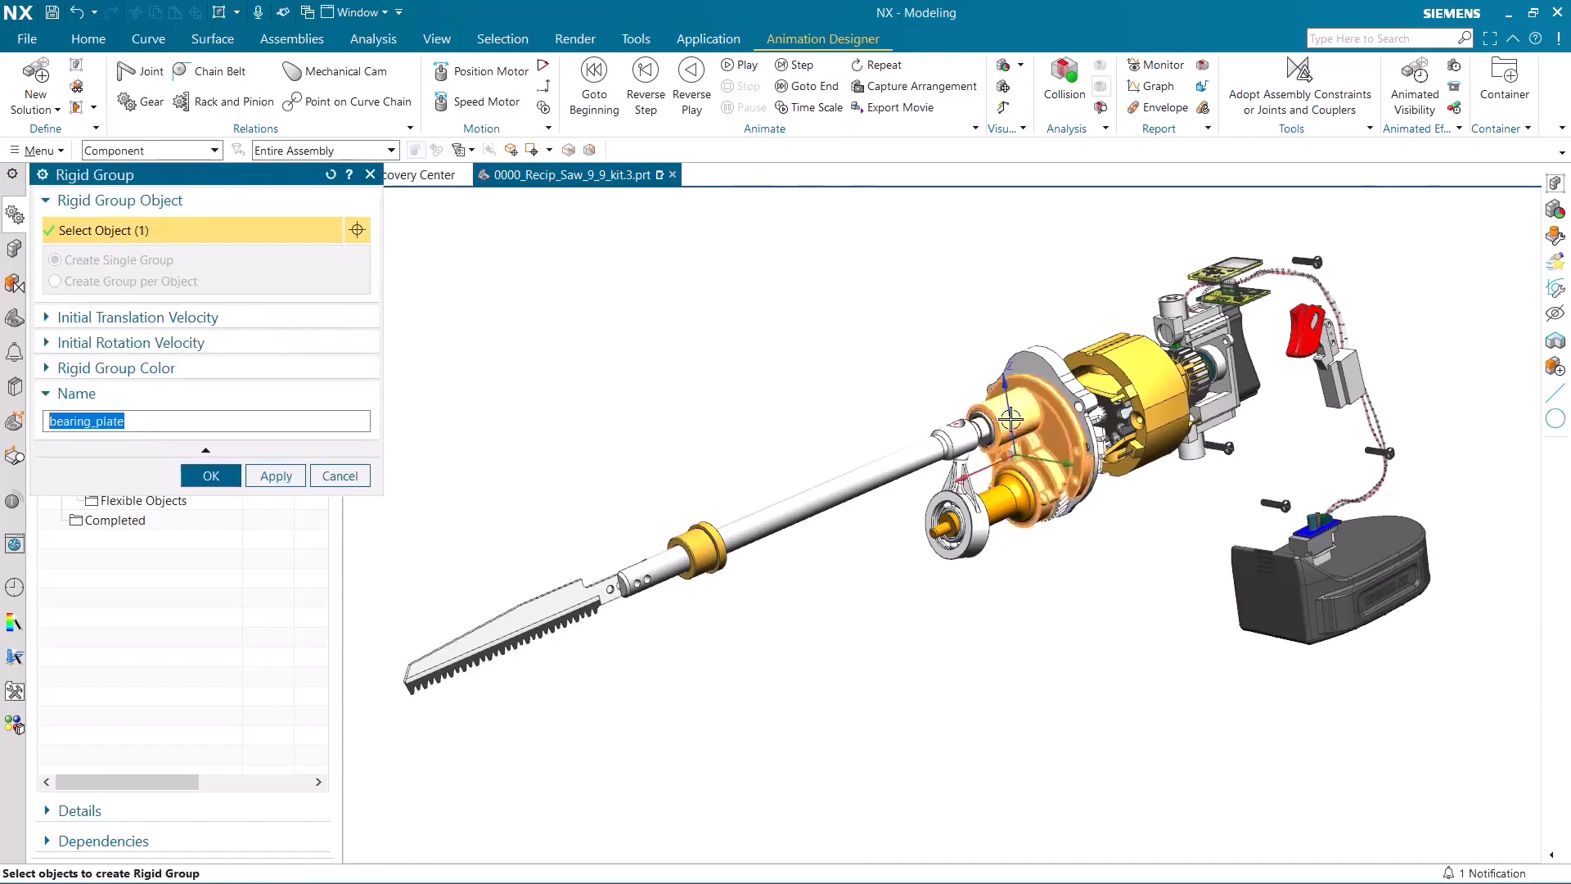
pyautogui.scroll(3, 1015, 439)
pyautogui.moveTo(774, 333)
pyautogui.mouseDown(button='middle')
pyautogui.moveTo(747, 326)
pyautogui.moveTo(755, 355)
pyautogui.mouseUp(button='middle')
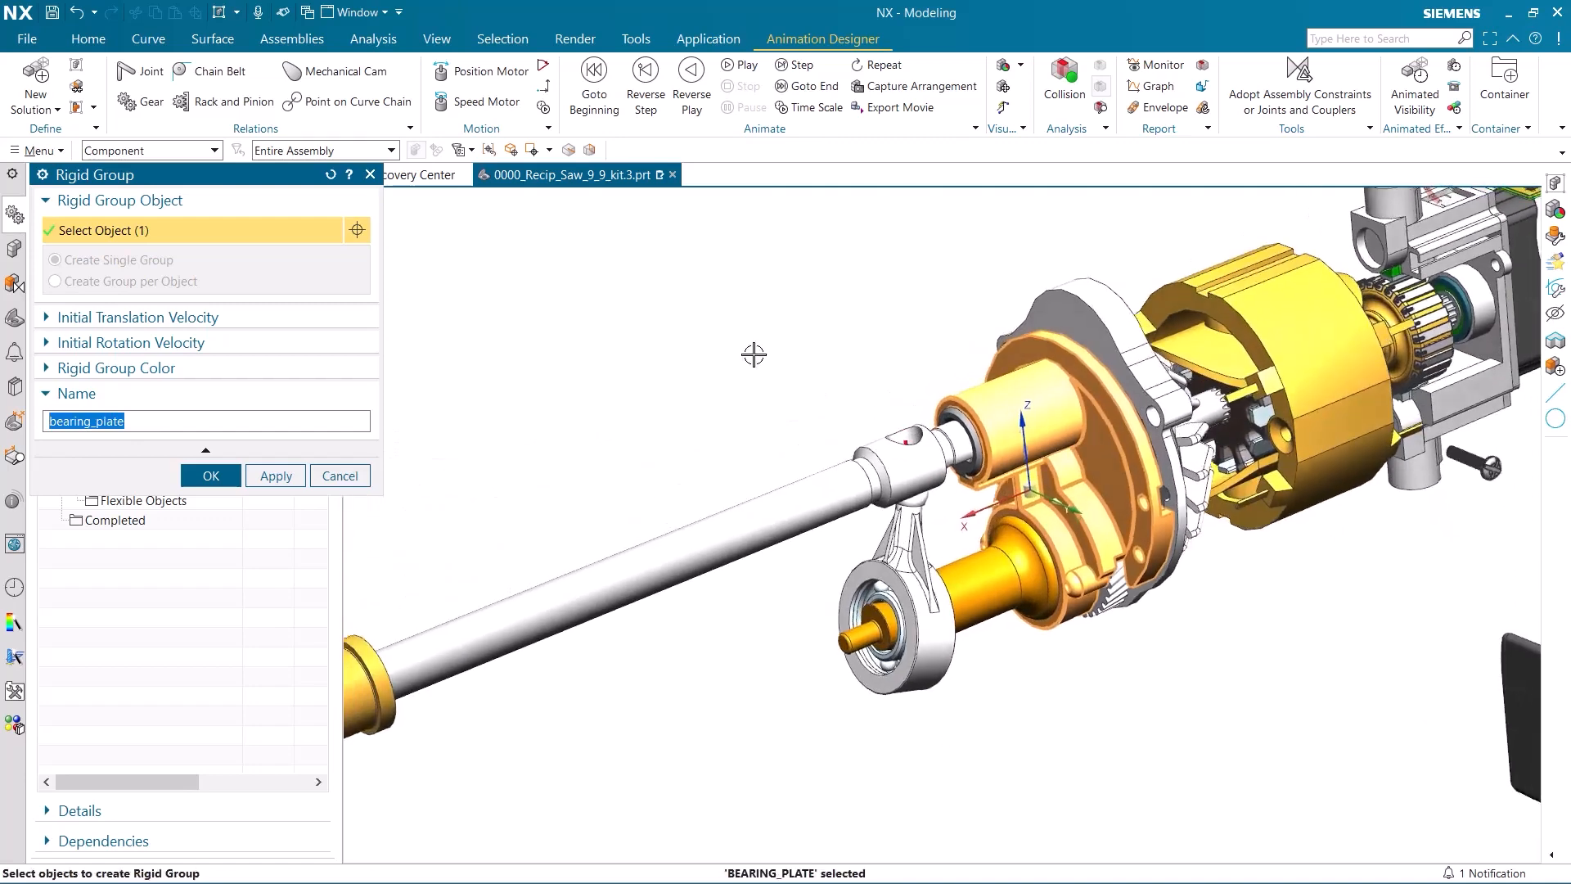
pyautogui.click(276, 475)
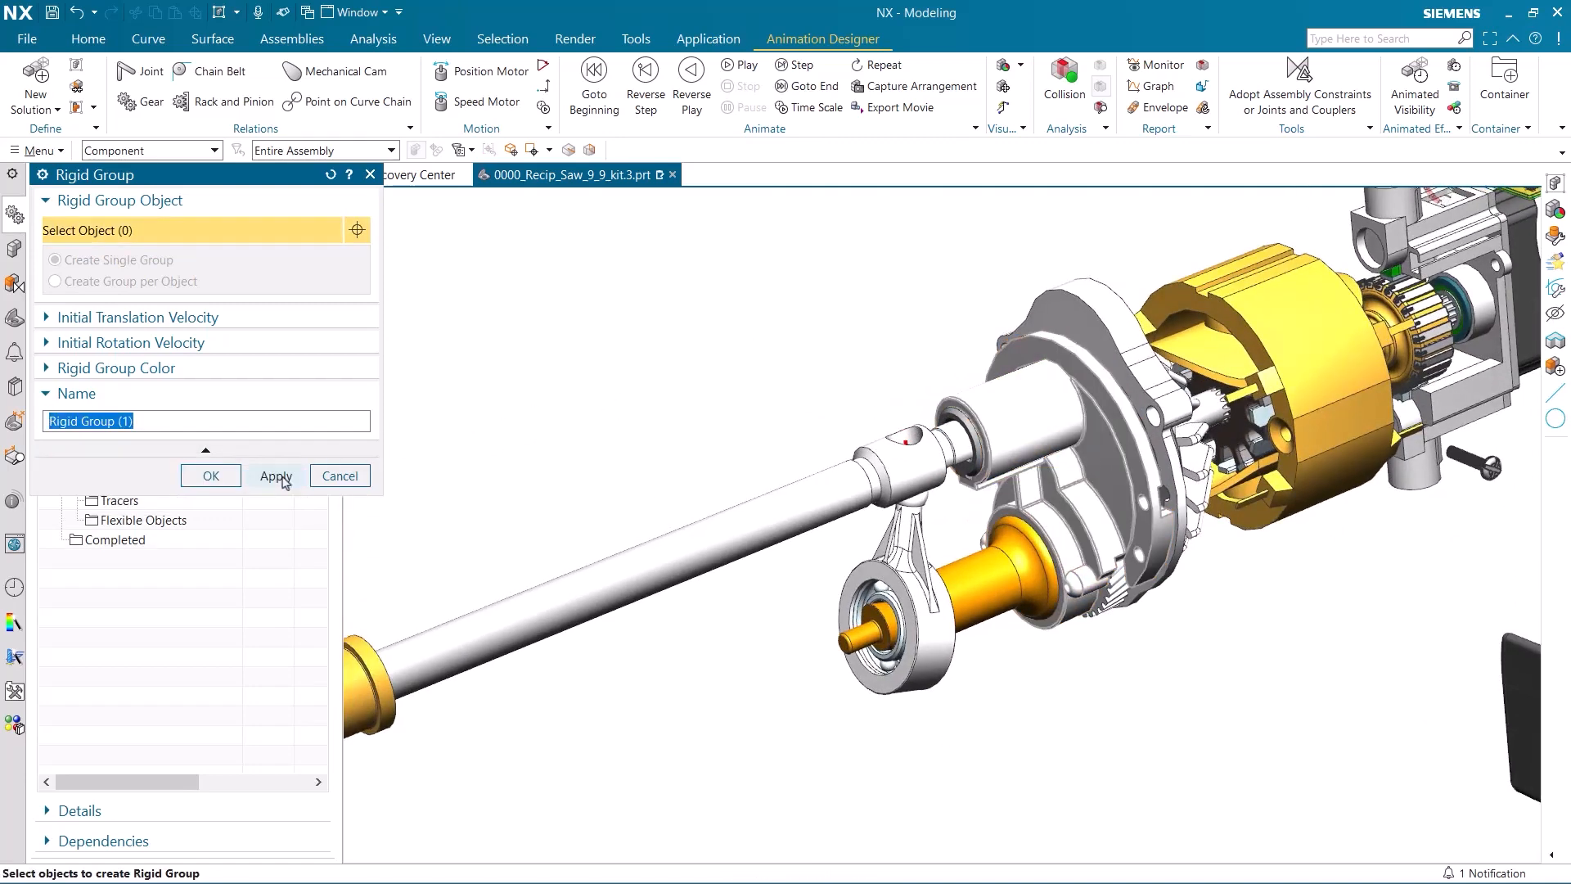
# Create a single rigid group from the motor's fan and drive shaft.
pyautogui.moveTo(1222, 689); pyautogui.dragTo(1154, 677, button='middle')
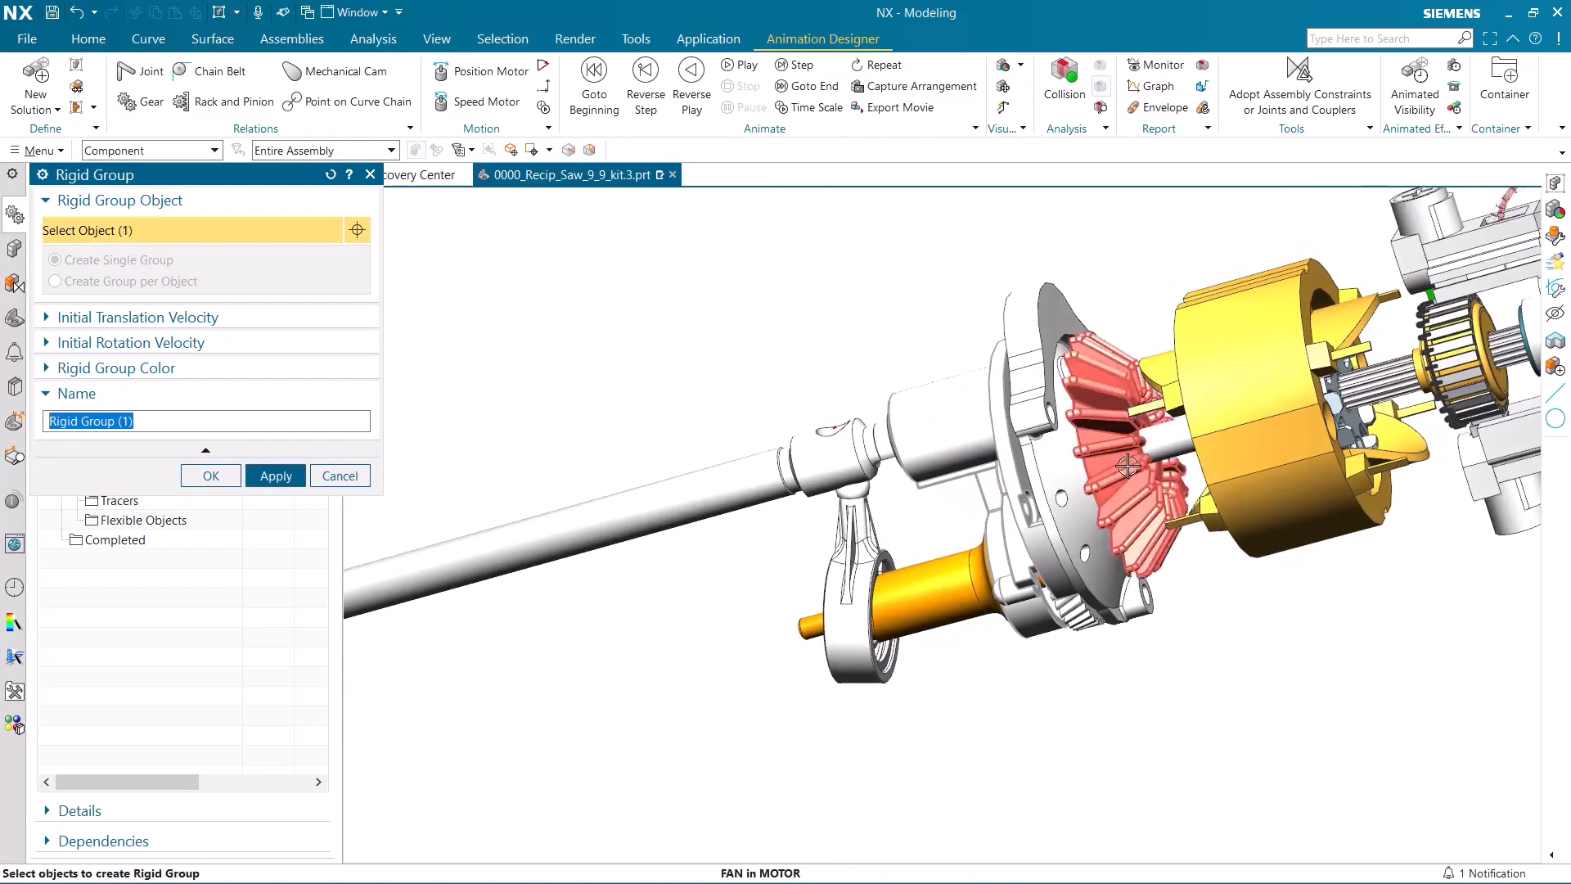
pyautogui.click(1128, 465)
pyautogui.click(1175, 442)
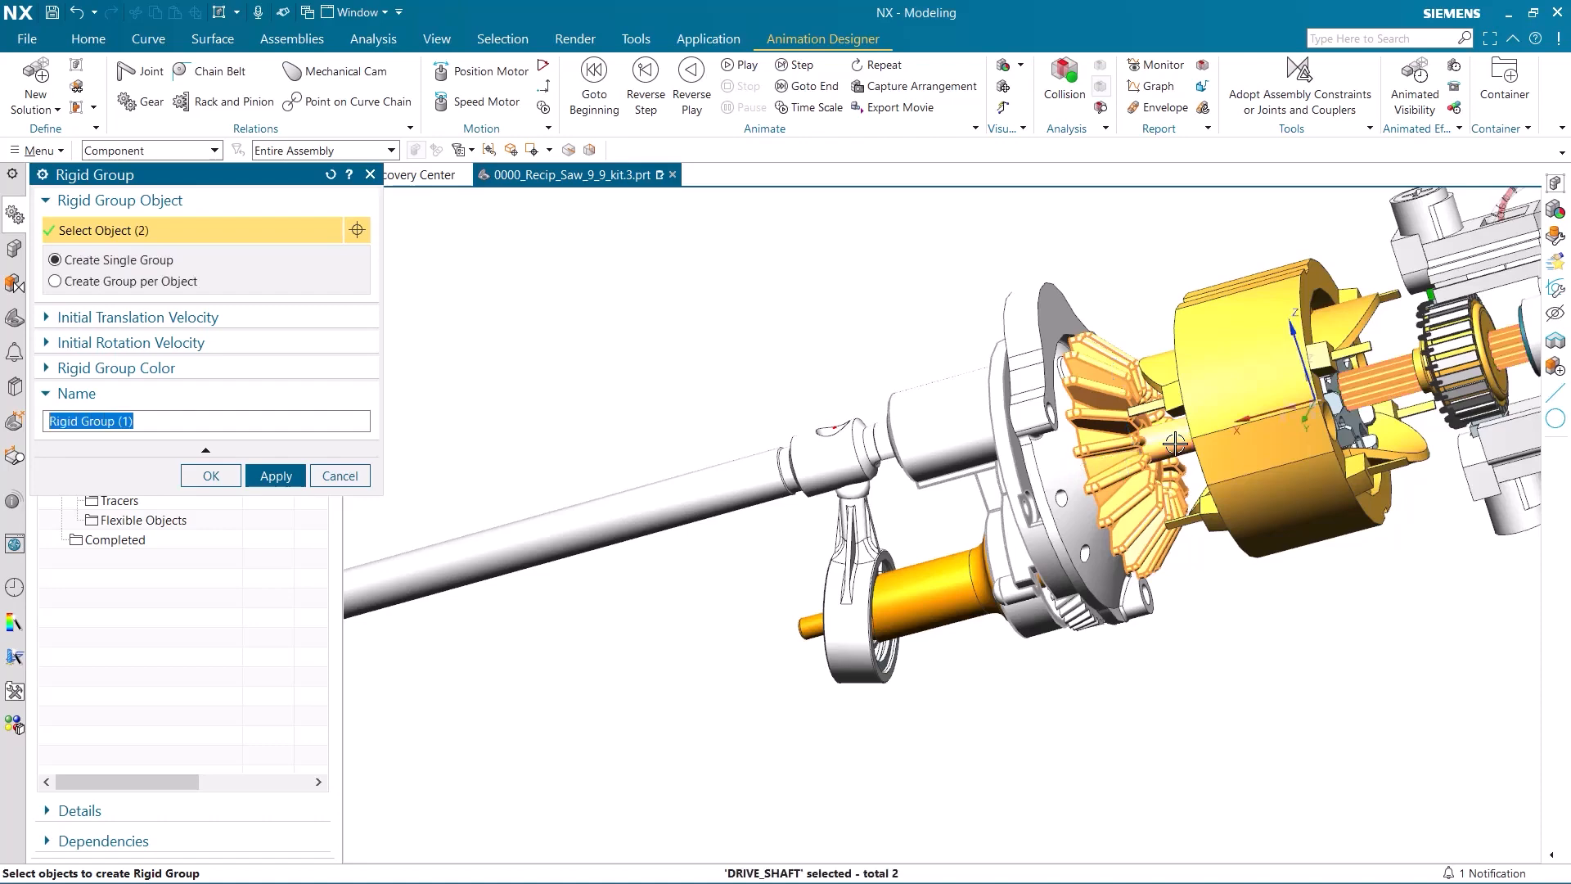
pyautogui.keyDown('shift'); pyautogui.moveTo(1225, 546); pyautogui.dragTo(1016, 561, button='middle'); pyautogui.keyUp('shift')
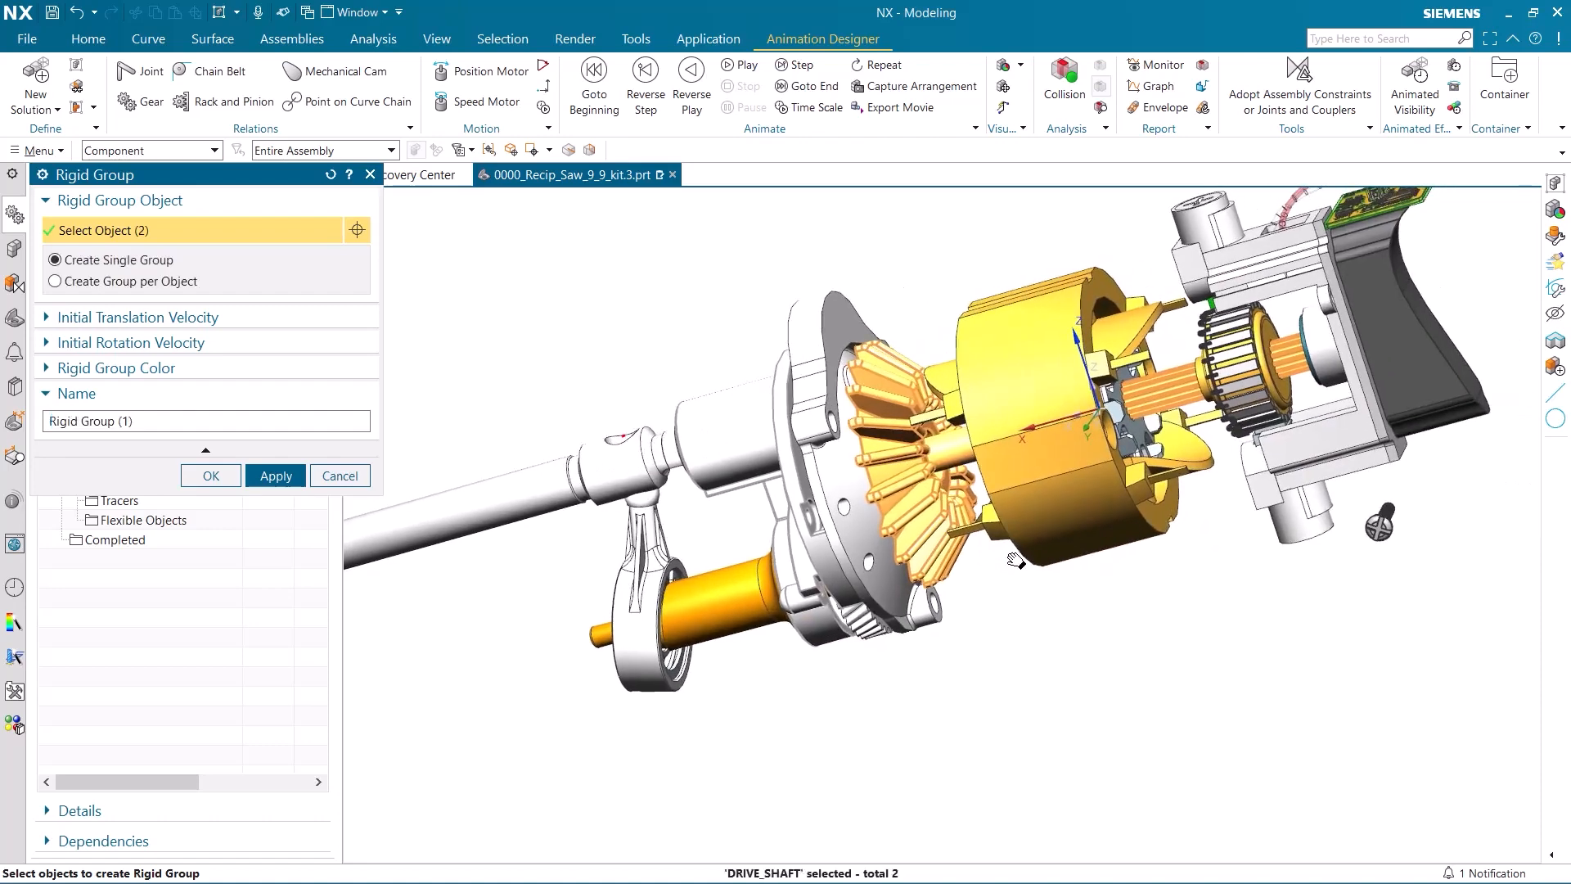
pyautogui.click(276, 476)
# Create a single rigid group from the intermediate gear, the wobble shaft and the forward bearing inner casing.
pyautogui.moveTo(519, 611); pyautogui.dragTo(621, 566, button='middle')
pyautogui.click(874, 592)
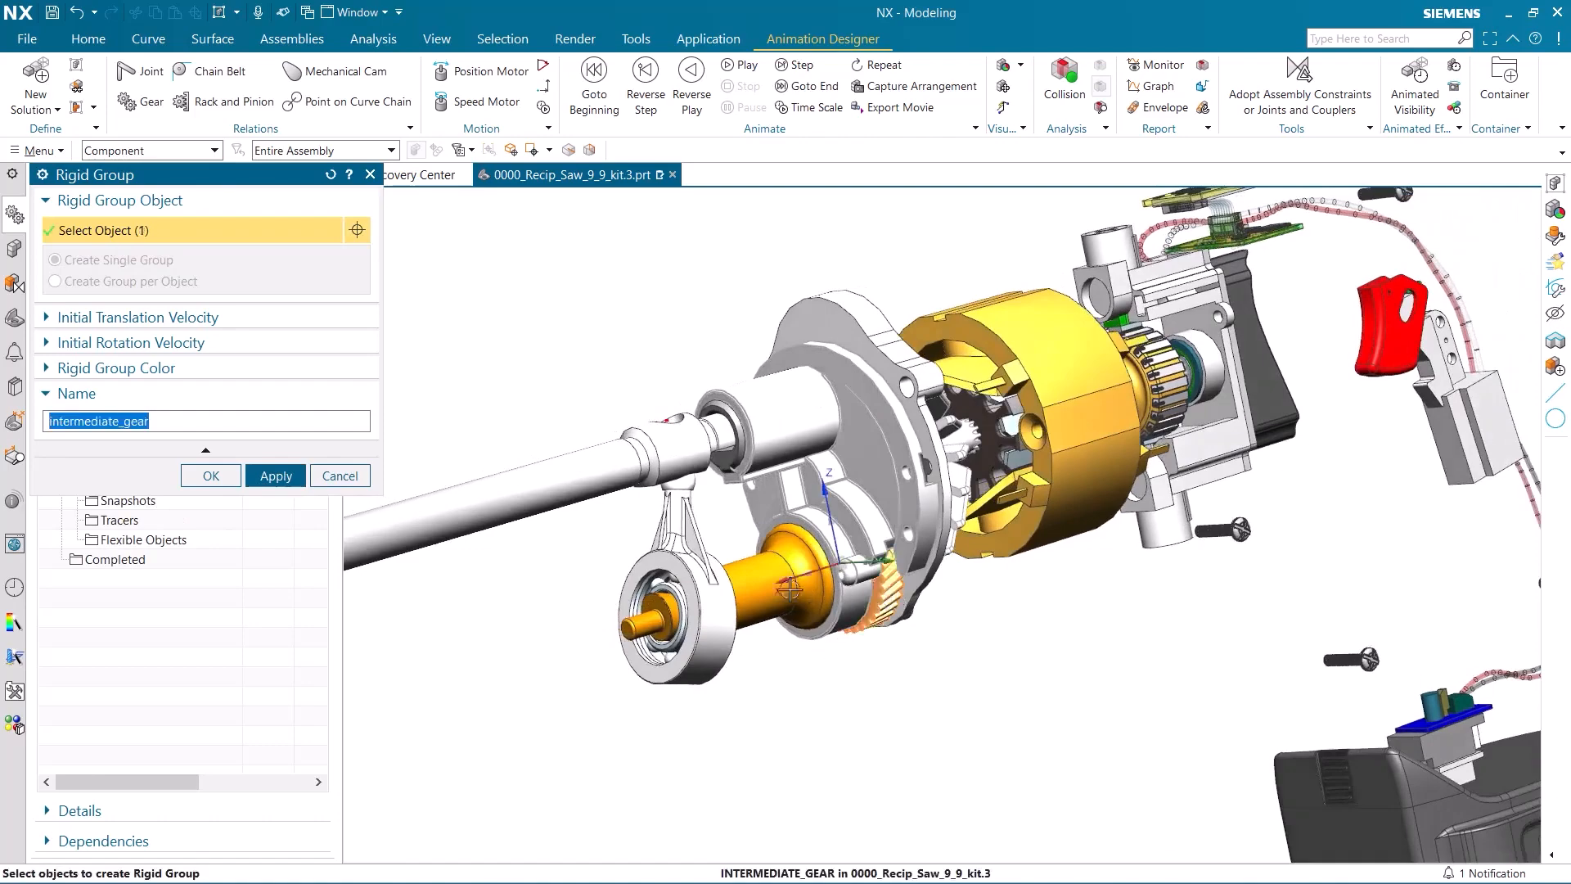
pyautogui.click(764, 588)
pyautogui.scroll(5, 579, 617)
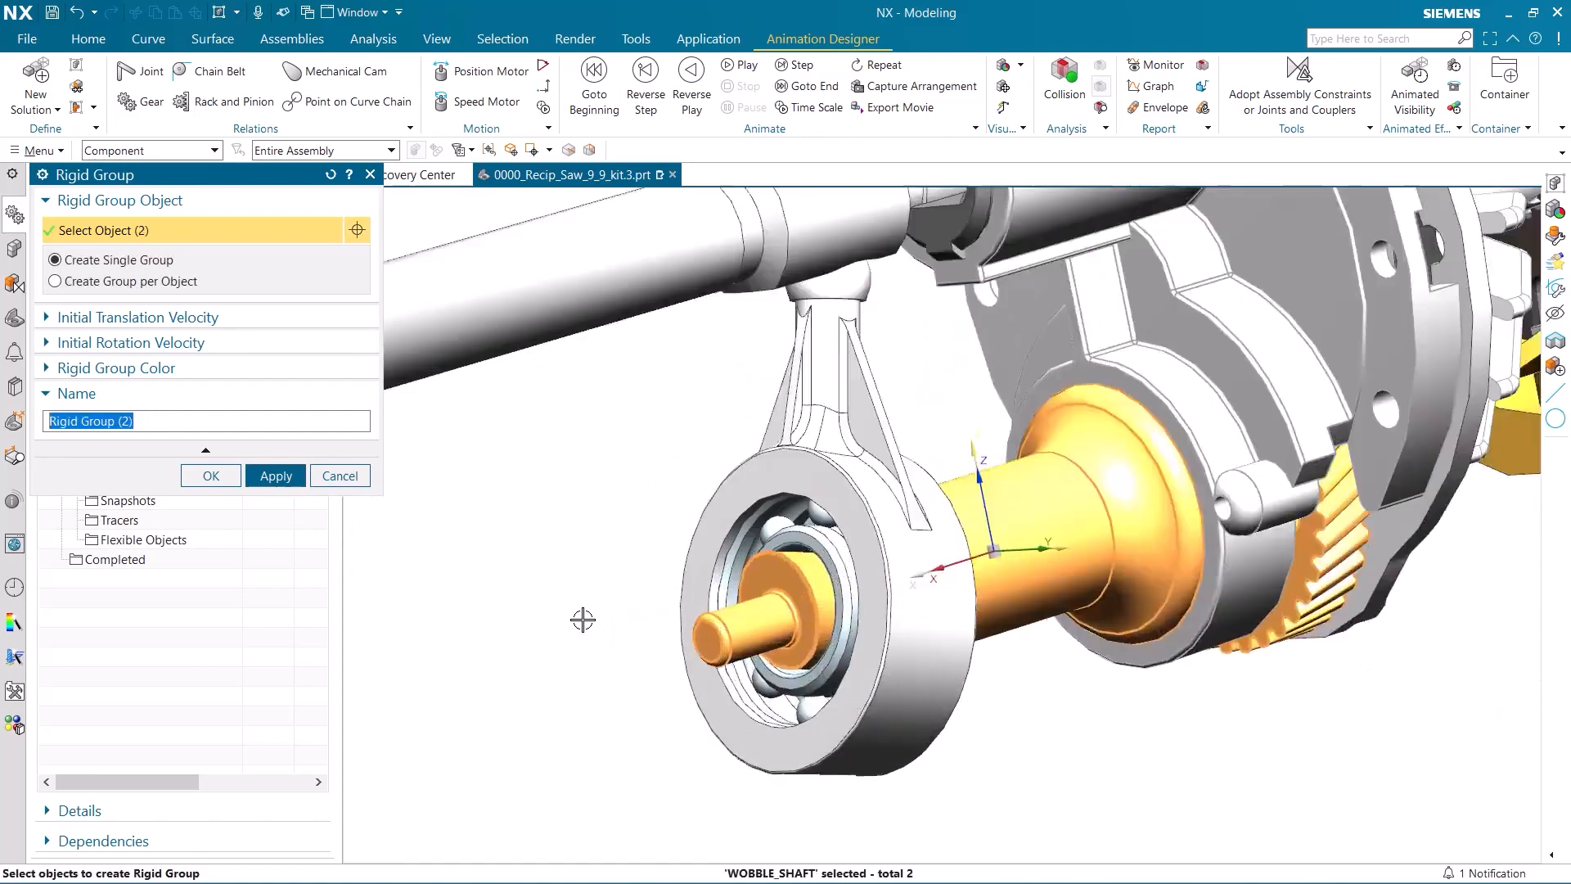
pyautogui.moveTo(628, 635); pyautogui.dragTo(741, 572, button='middle')
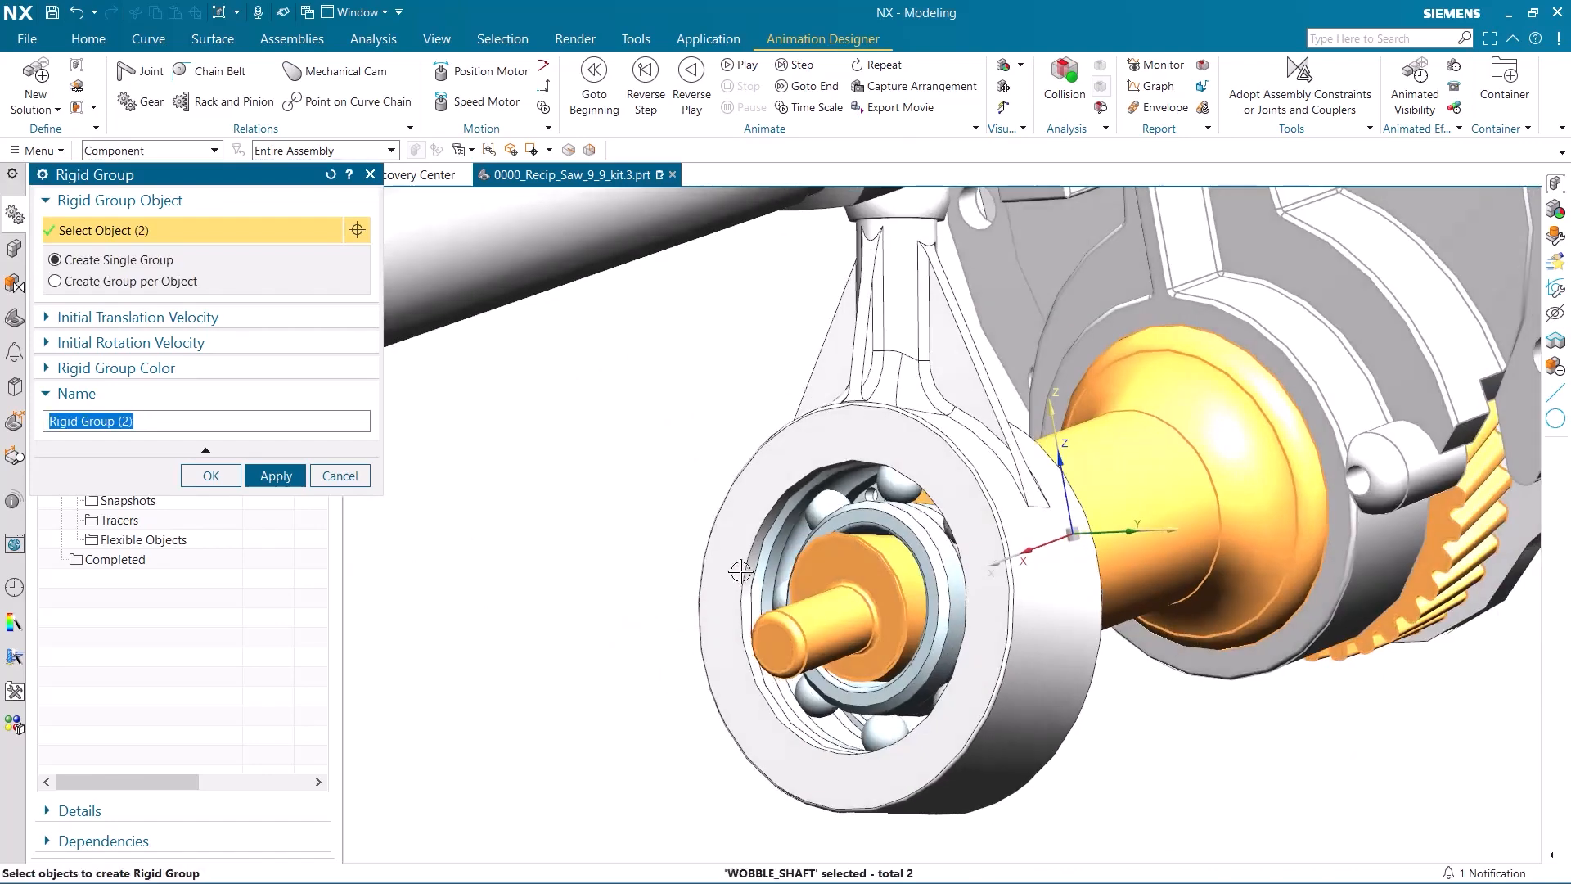
pyautogui.click(889, 521)
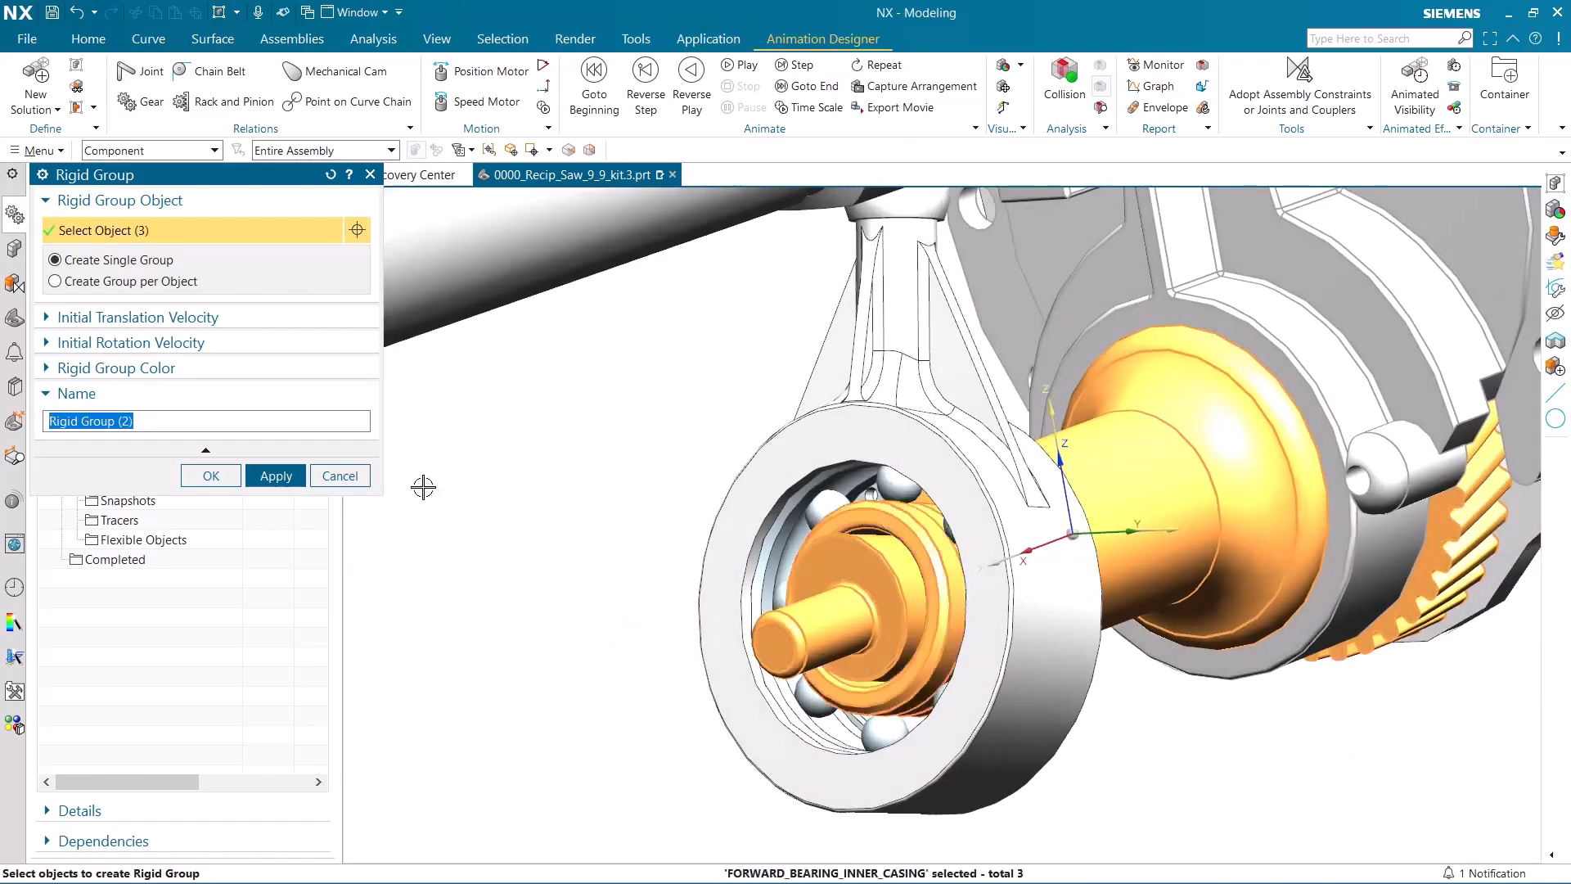
pyautogui.click(276, 475)
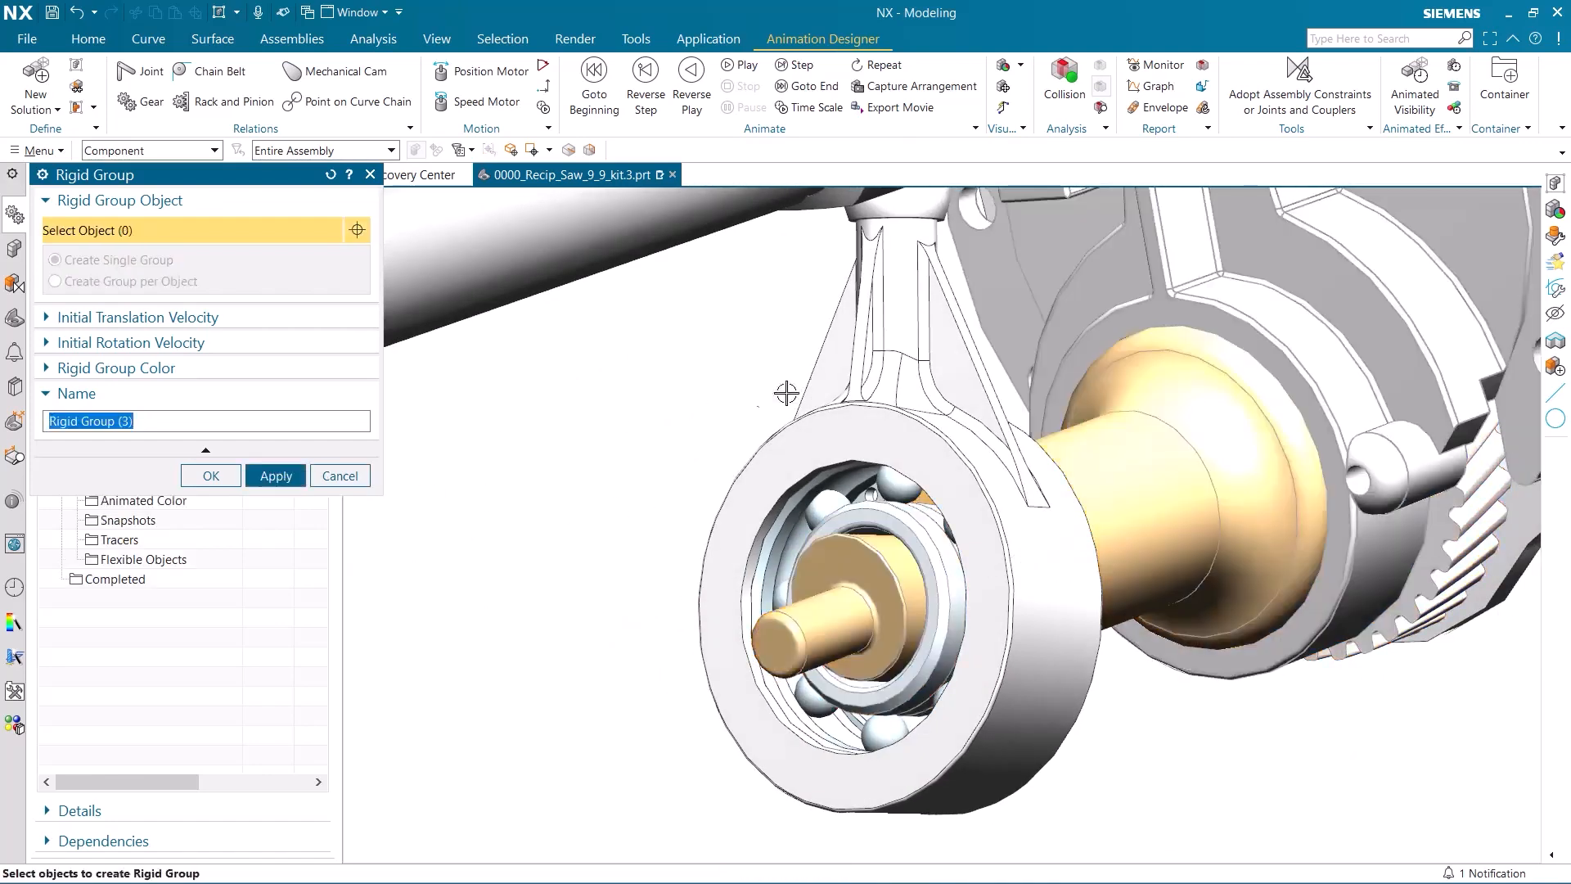
# Create a single rigid group from the ball-ended arm around the wobble shaft, its bearing outer casing and the internal retaining ring.
pyautogui.click(834, 379)
pyautogui.click(755, 544)
pyautogui.moveTo(698, 578); pyautogui.dragTo(518, 583, button='middle')
pyautogui.click(881, 748)
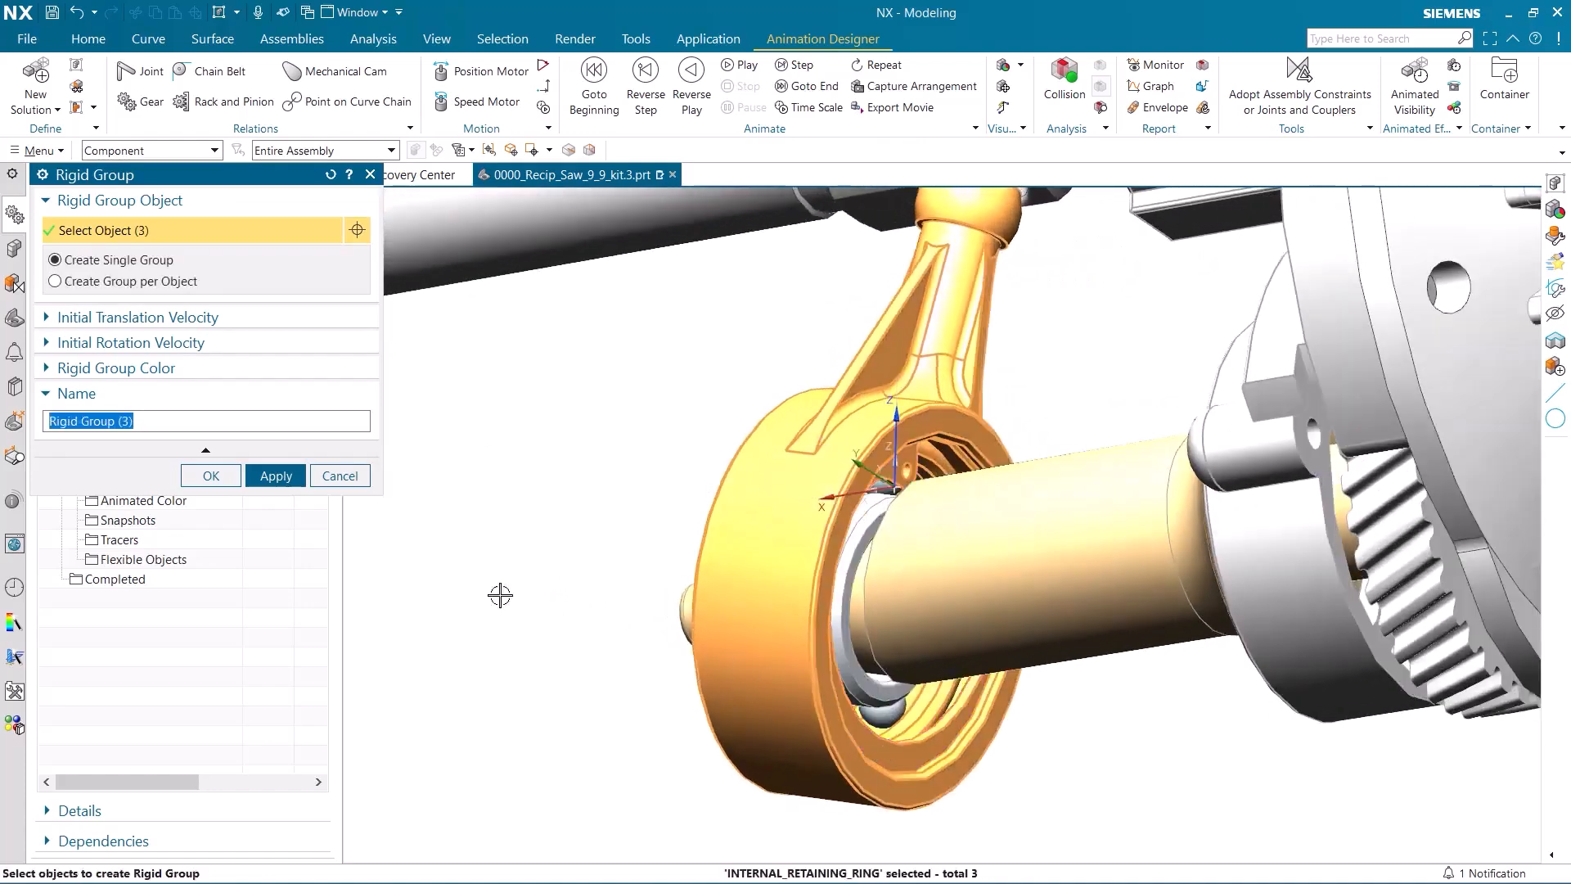
pyautogui.click(276, 475)
# Remove the selection filter and create a single rigid group from the reciprocating shaft body, its sketch line Line25 and the saw blade.
pyautogui.moveTo(624, 379); pyautogui.dragTo(719, 333, button='middle')
pyautogui.click(161, 150)
pyautogui.click(169, 169)
pyautogui.moveTo(713, 301); pyautogui.dragTo(743, 354, button='middle')
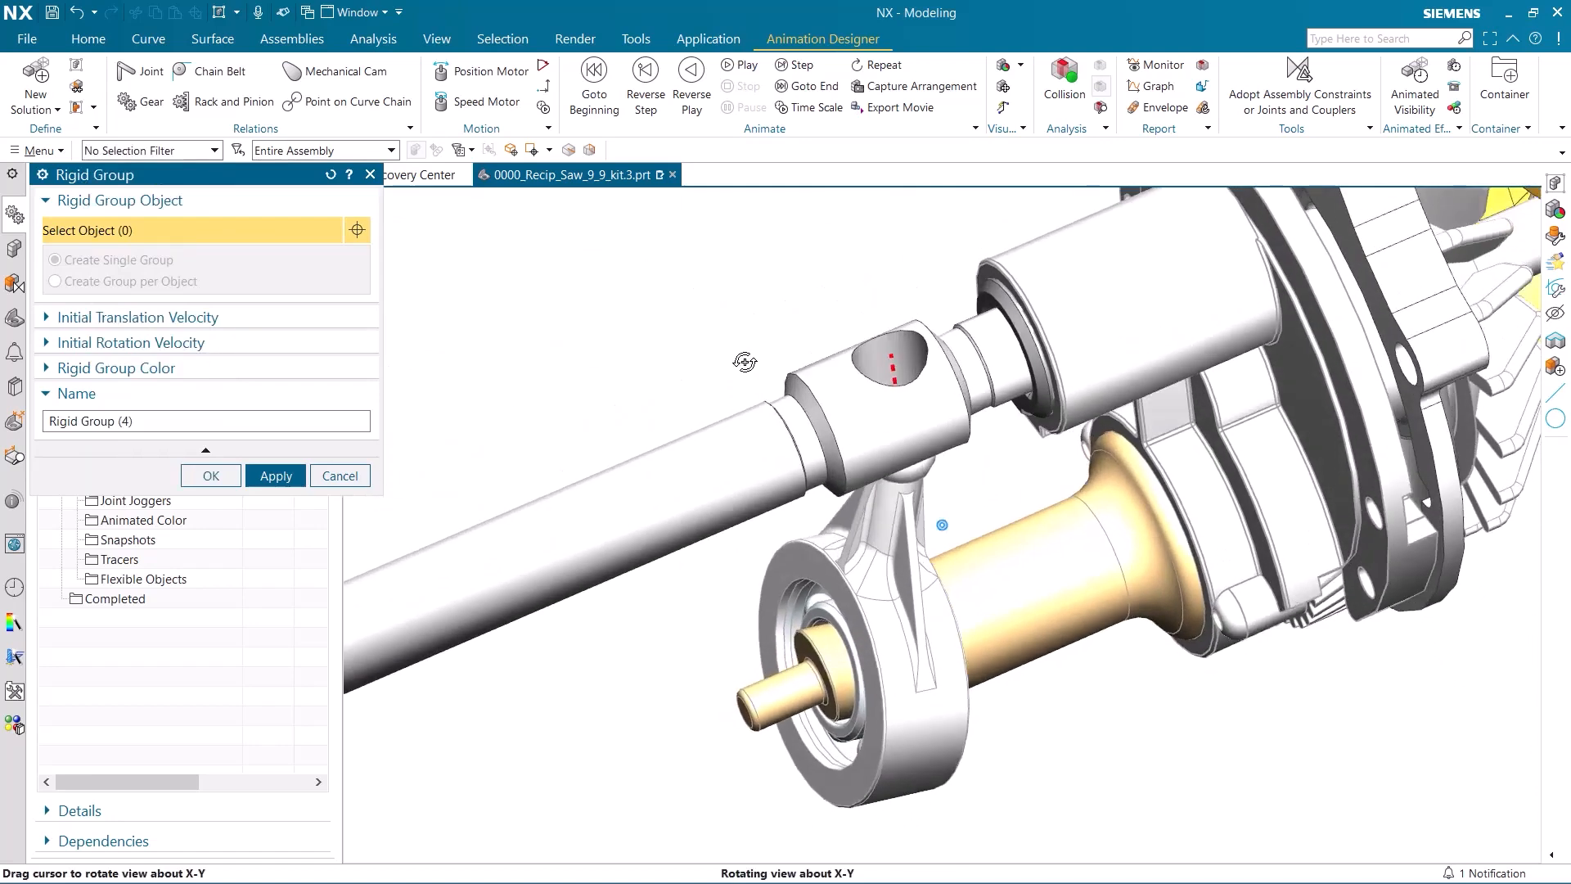
pyautogui.click(894, 361)
pyautogui.click(704, 468)
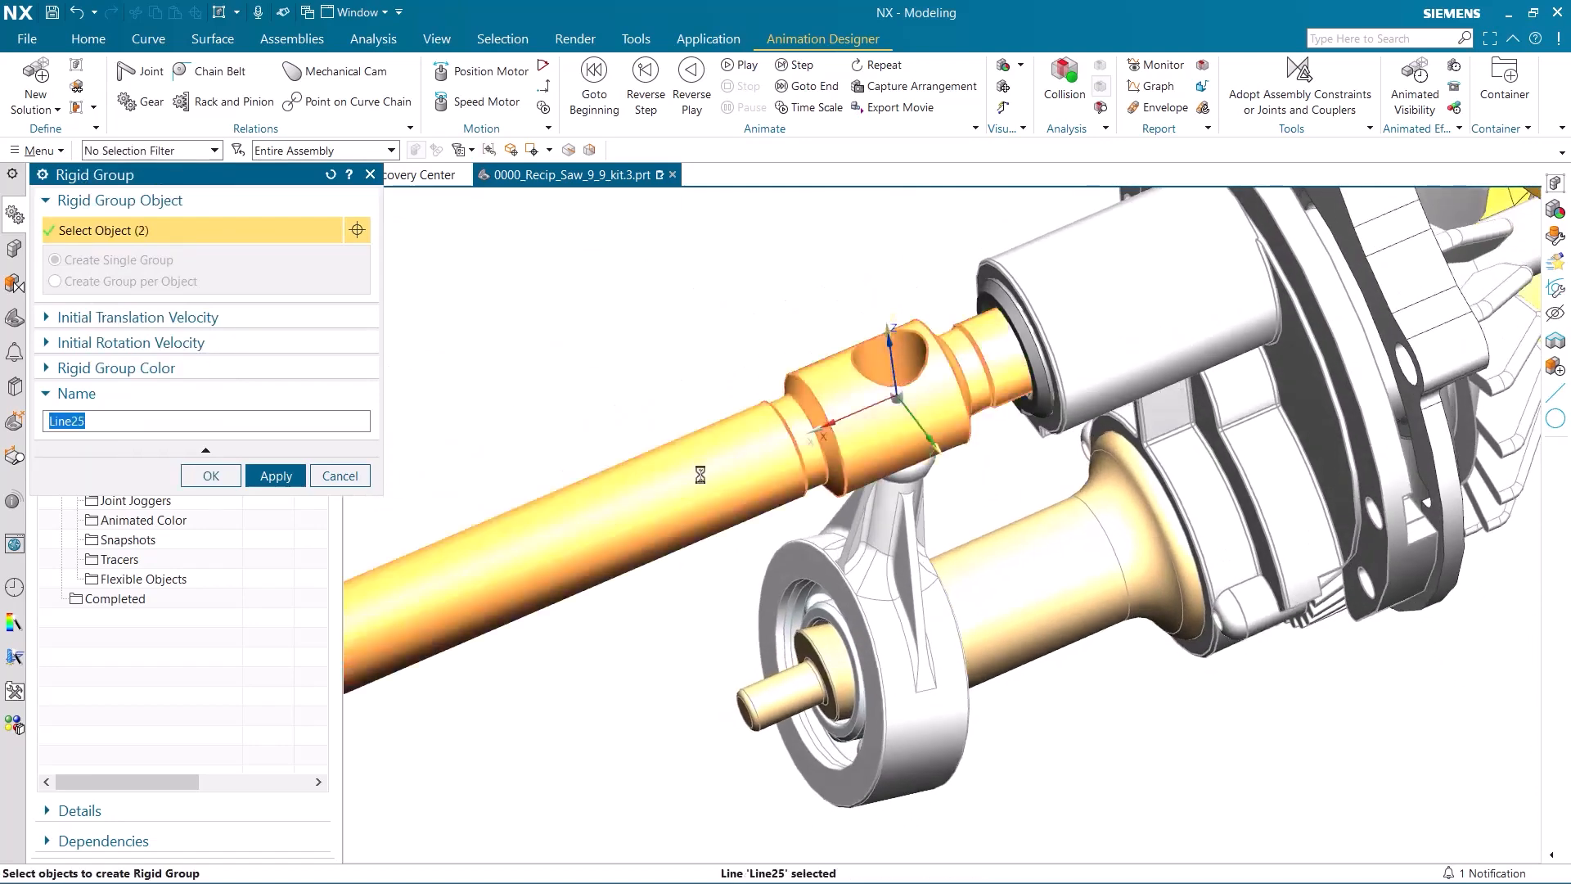
pyautogui.scroll(-5, 704, 467)
pyautogui.keyDown('shift'); pyautogui.moveTo(786, 473); pyautogui.dragTo(1354, 325, button='middle'); pyautogui.keyUp('shift')
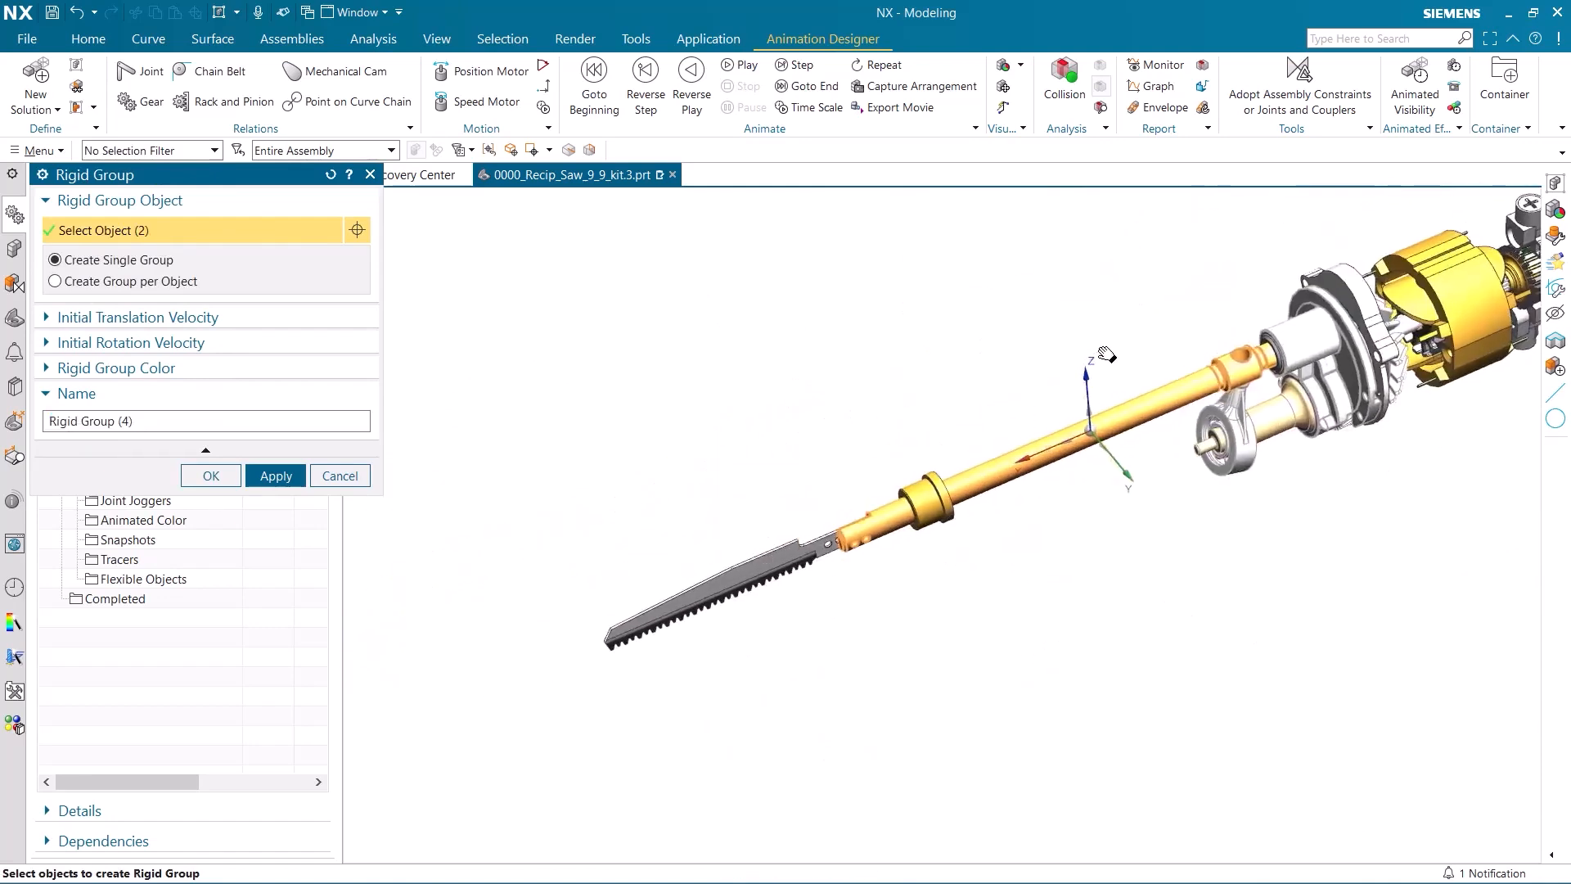
pyautogui.click(722, 587)
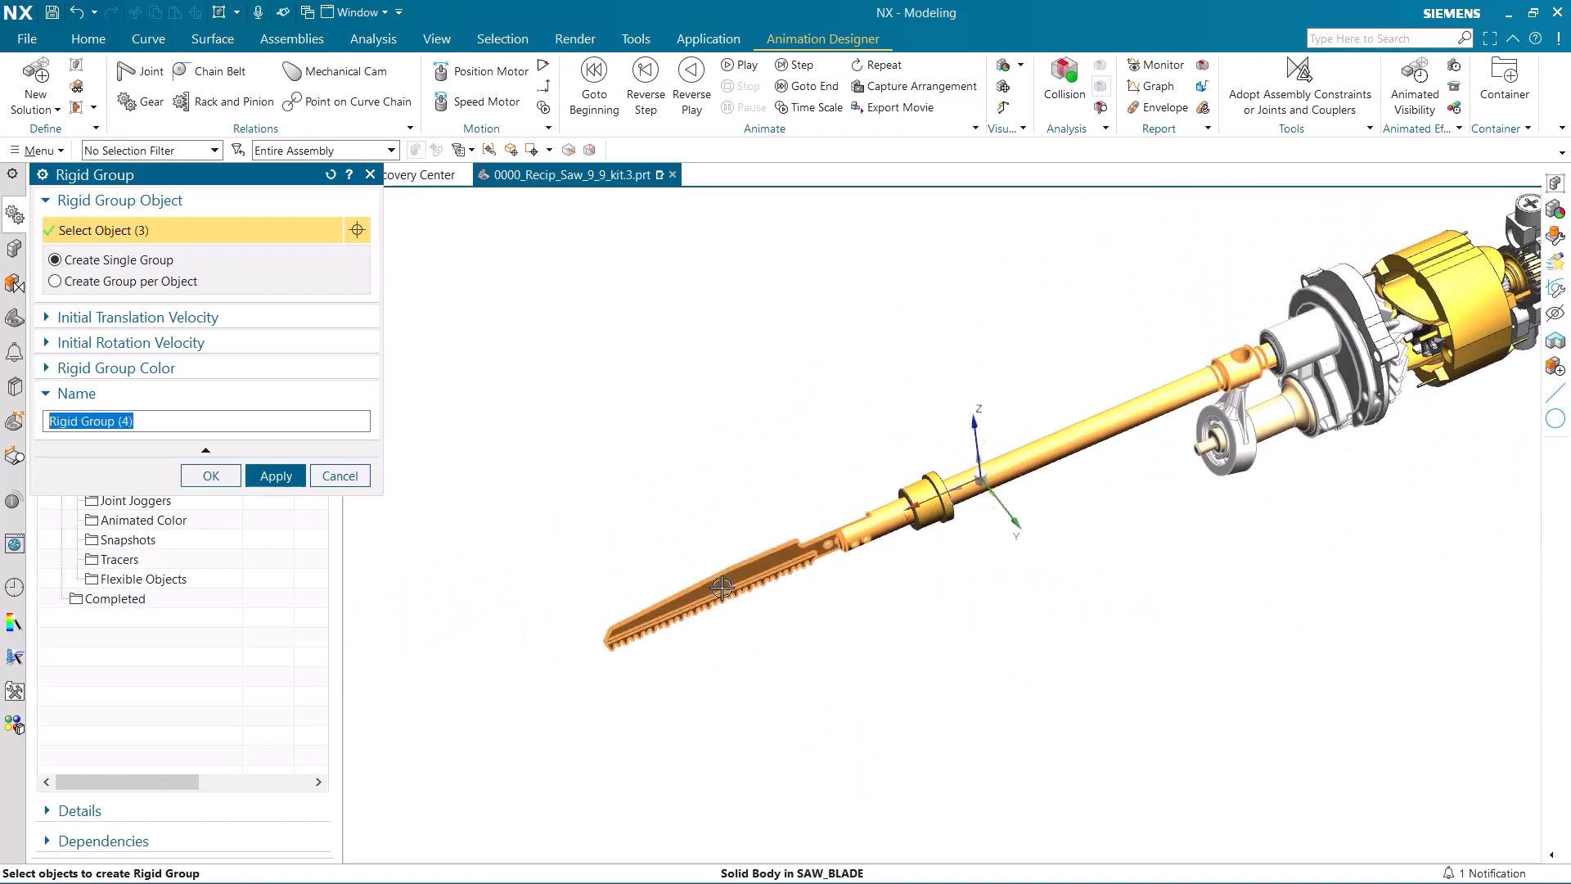
pyautogui.click(216, 479)
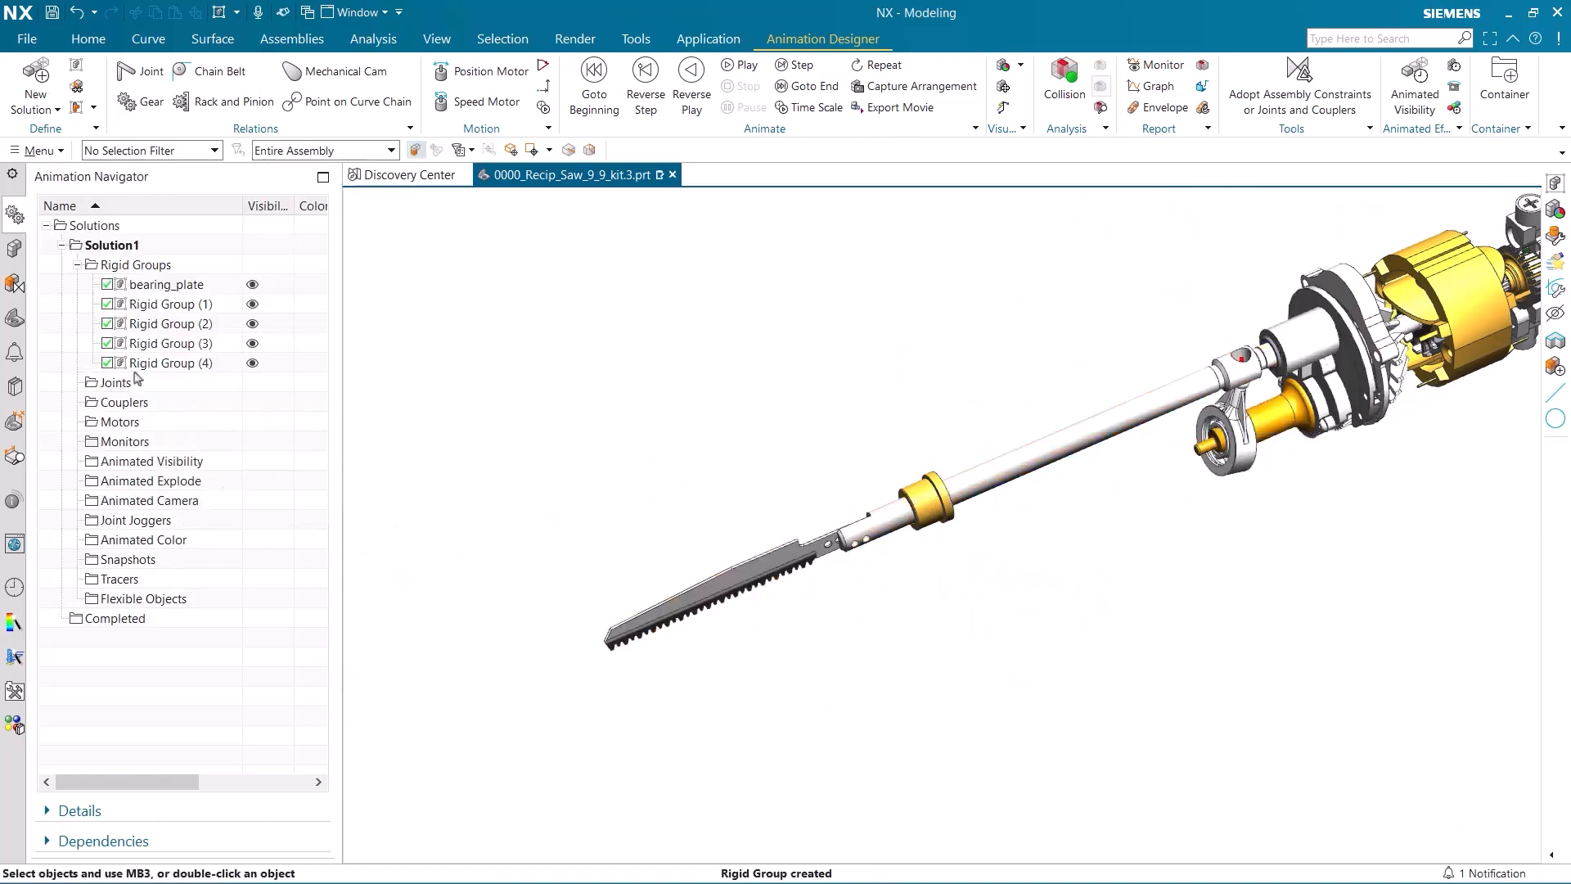
# Display the rigid groups in their assigned colors to check their members, and restore the normal part colors.
pyautogui.keyDown('shift'); pyautogui.moveTo(700, 443); pyautogui.dragTo(566, 478, button='middle'); pyautogui.keyUp('shift')
pyautogui.scroll(-1, 664, 438)
pyautogui.moveTo(725, 413); pyautogui.dragTo(712, 376, button='middle')
pyautogui.click(1021, 65)
pyautogui.click(1033, 87)
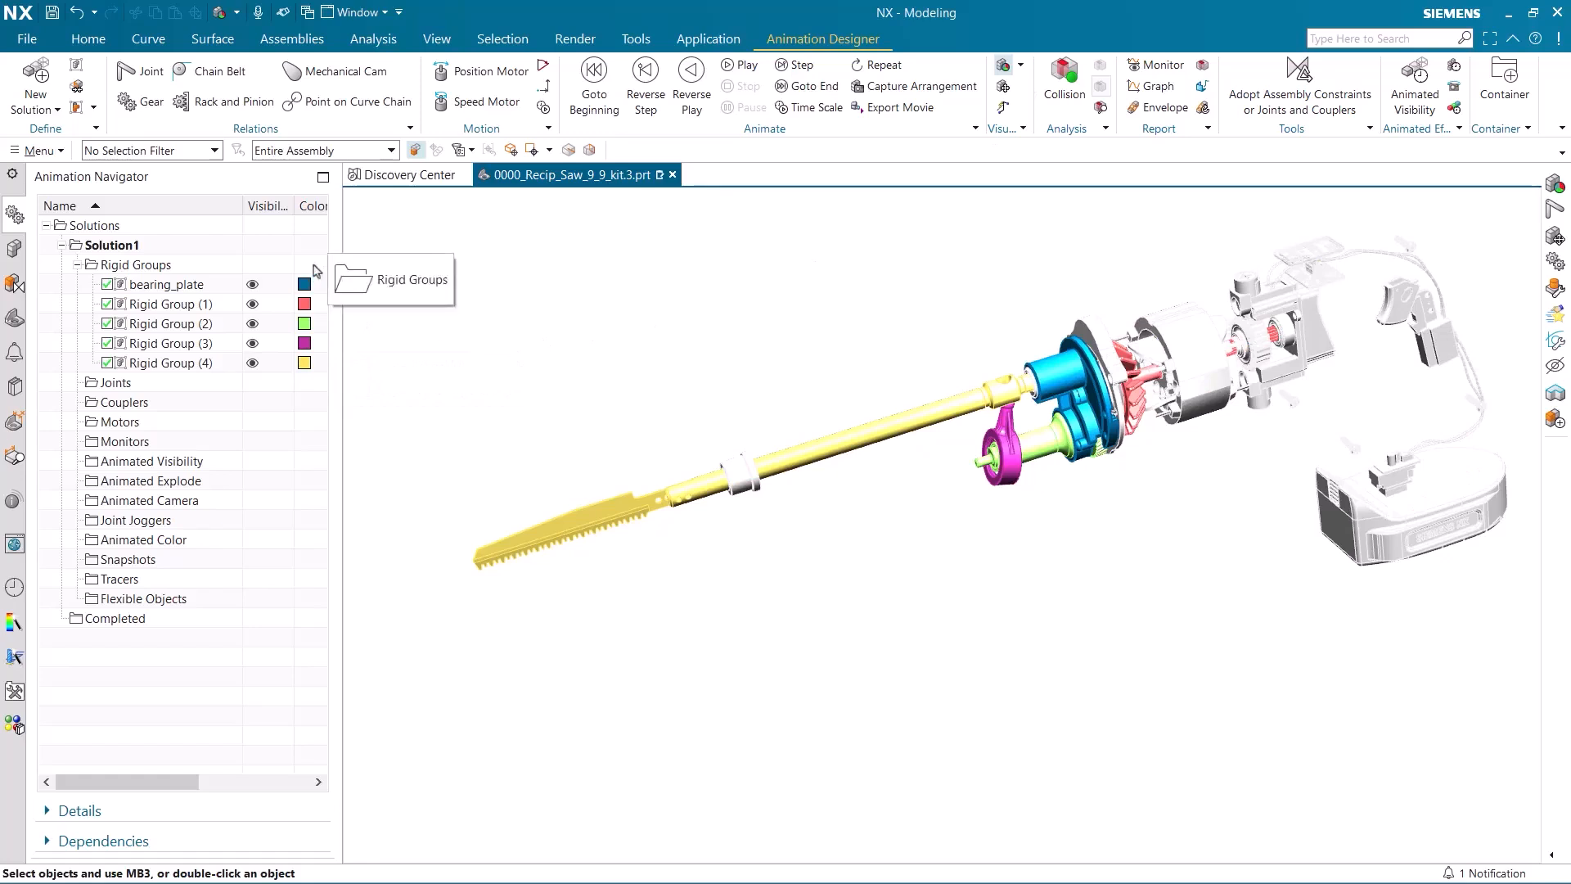
pyautogui.click(1021, 66)
pyautogui.click(1026, 87)
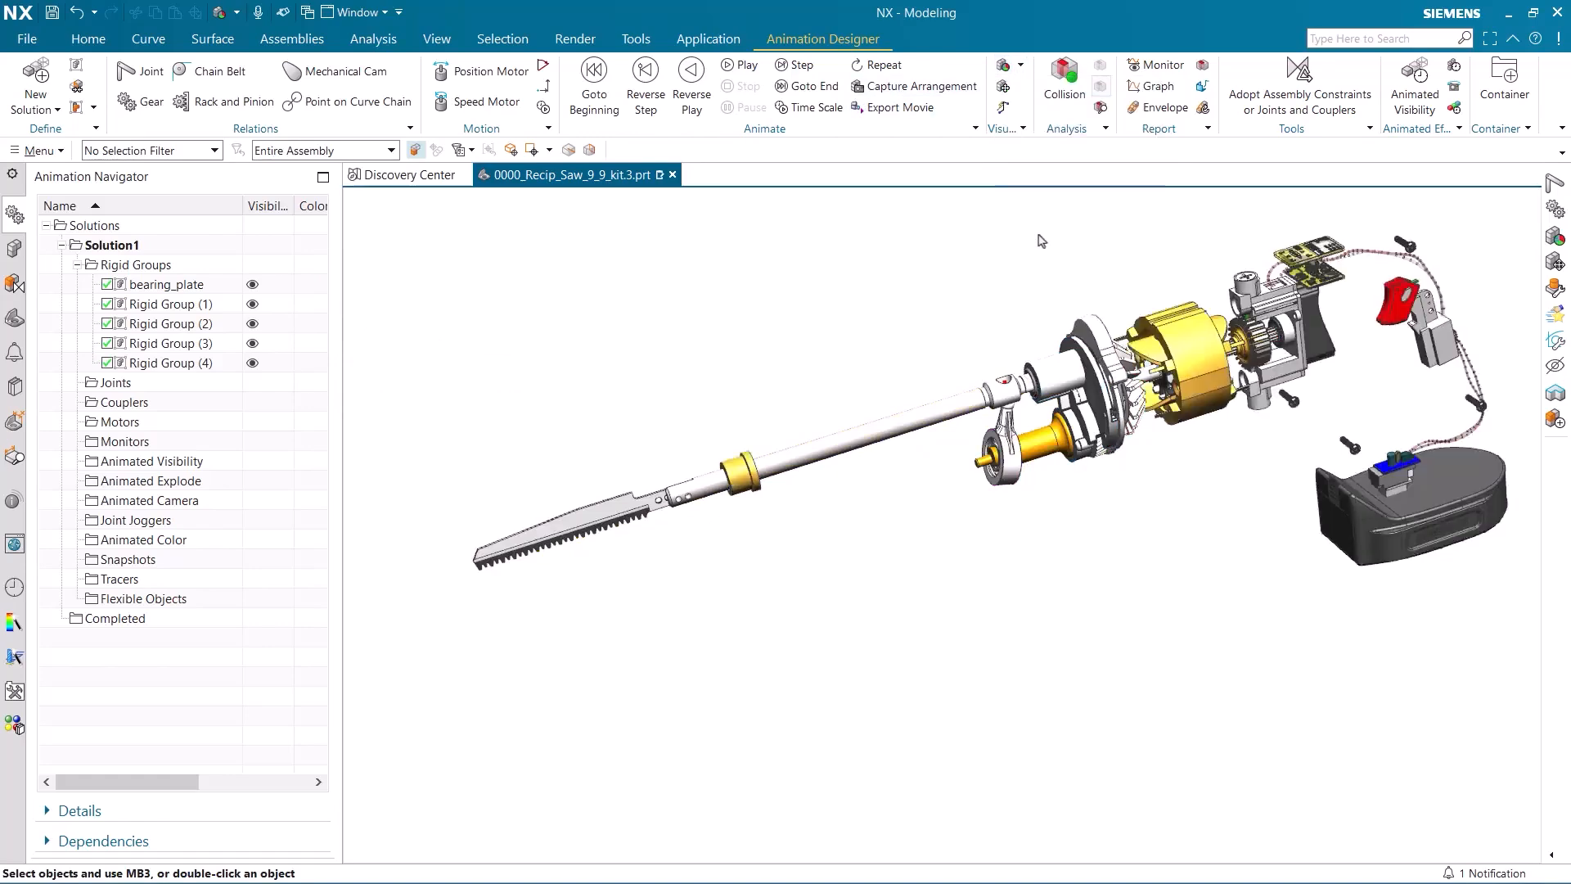
# Create a fixed joint on the bearing_plate rigid group.
pyautogui.click(150, 74)
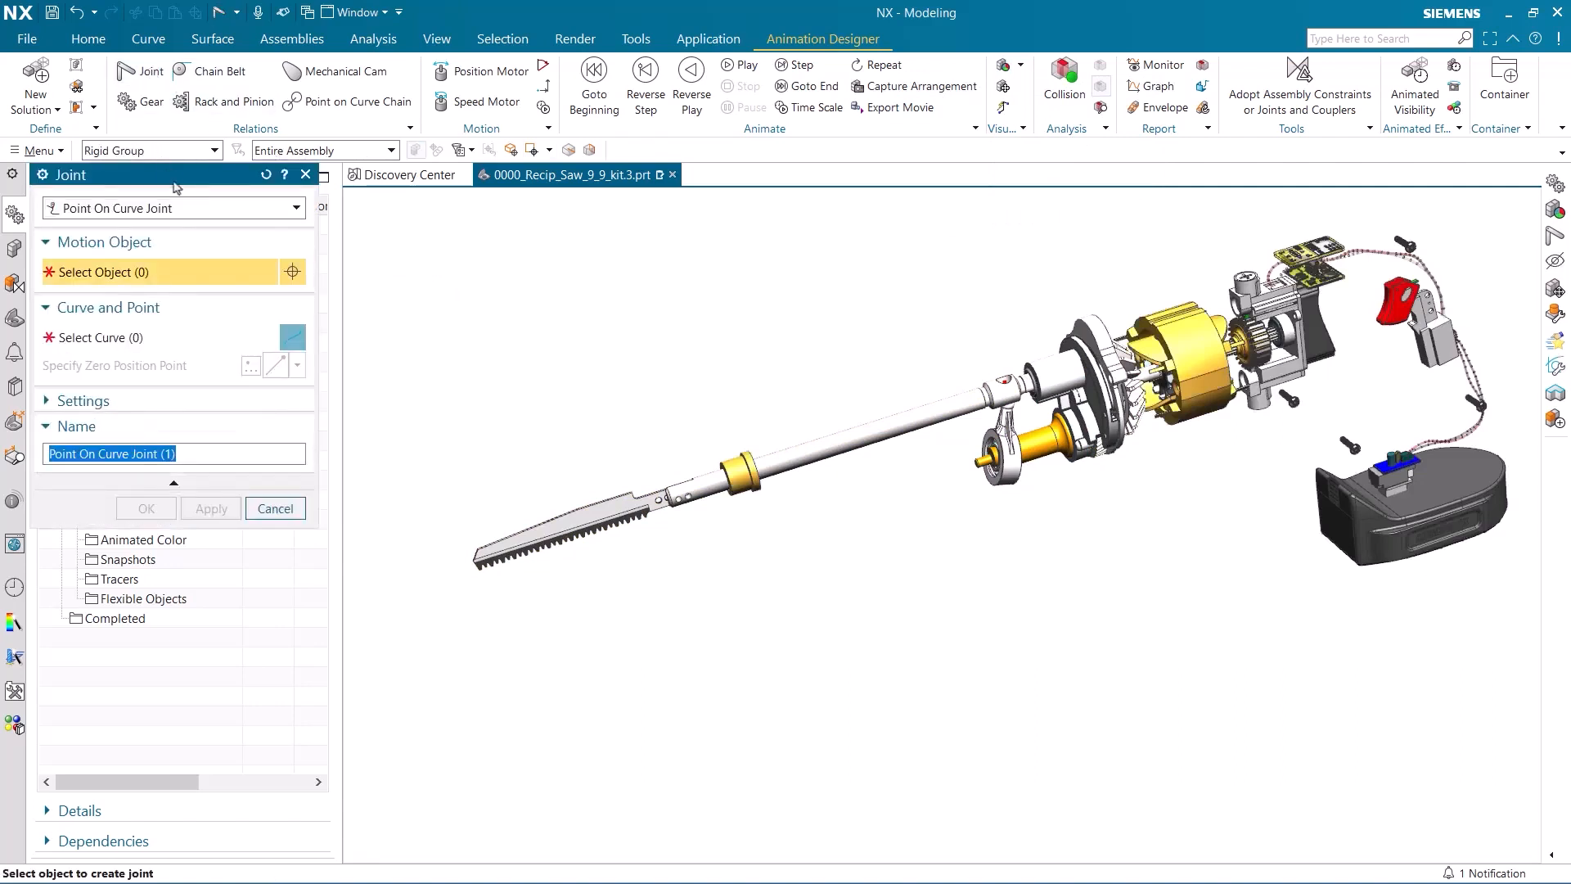
pyautogui.click(188, 215)
pyautogui.click(183, 226)
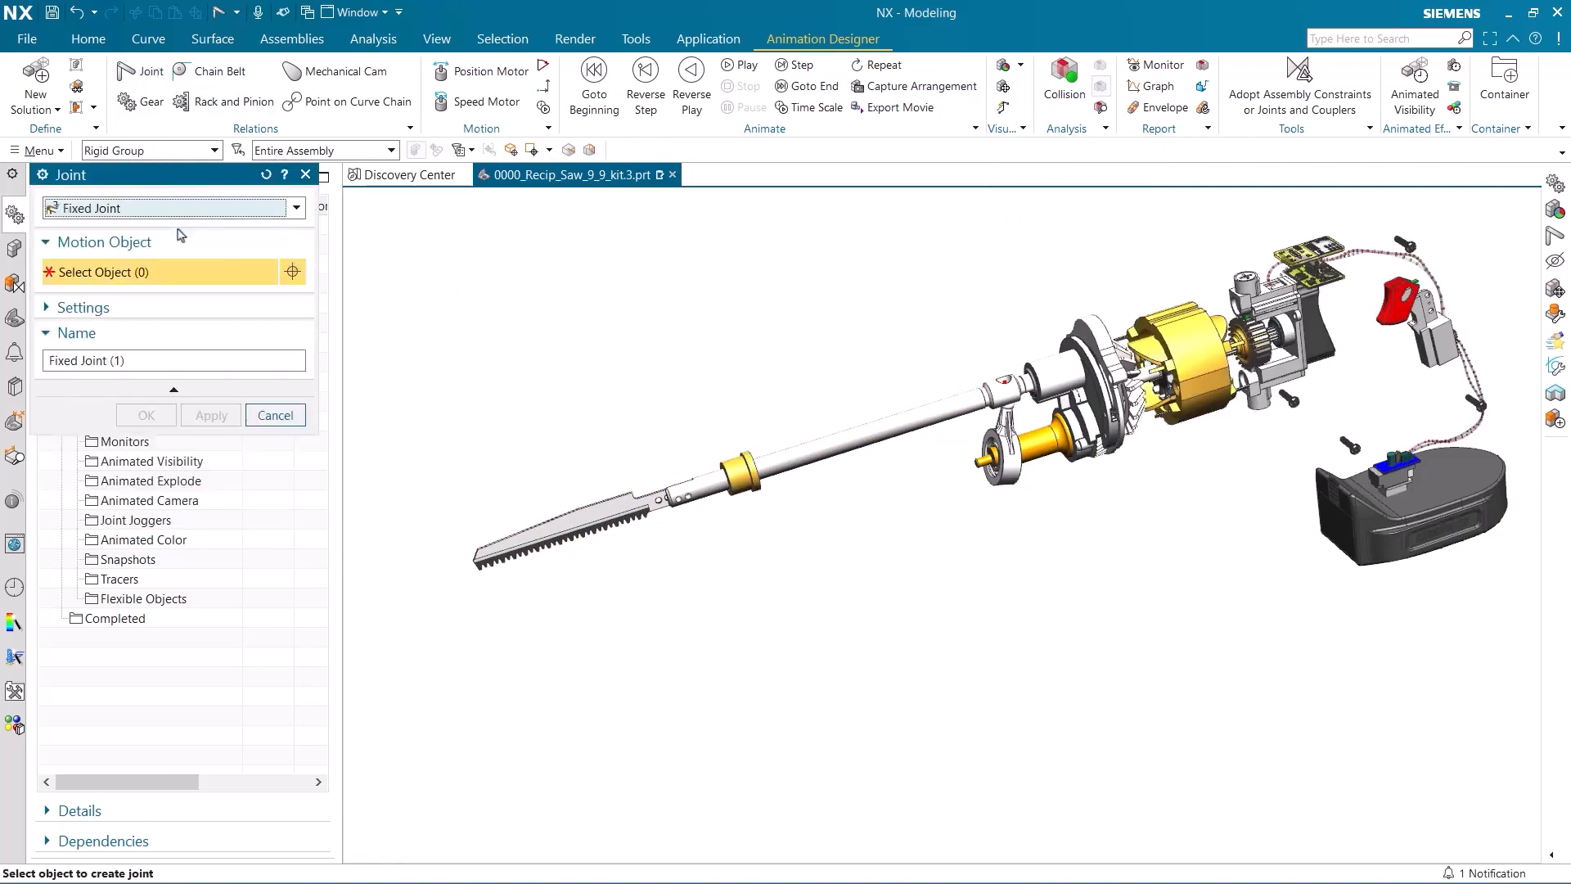
pyautogui.scroll(3, 998, 386)
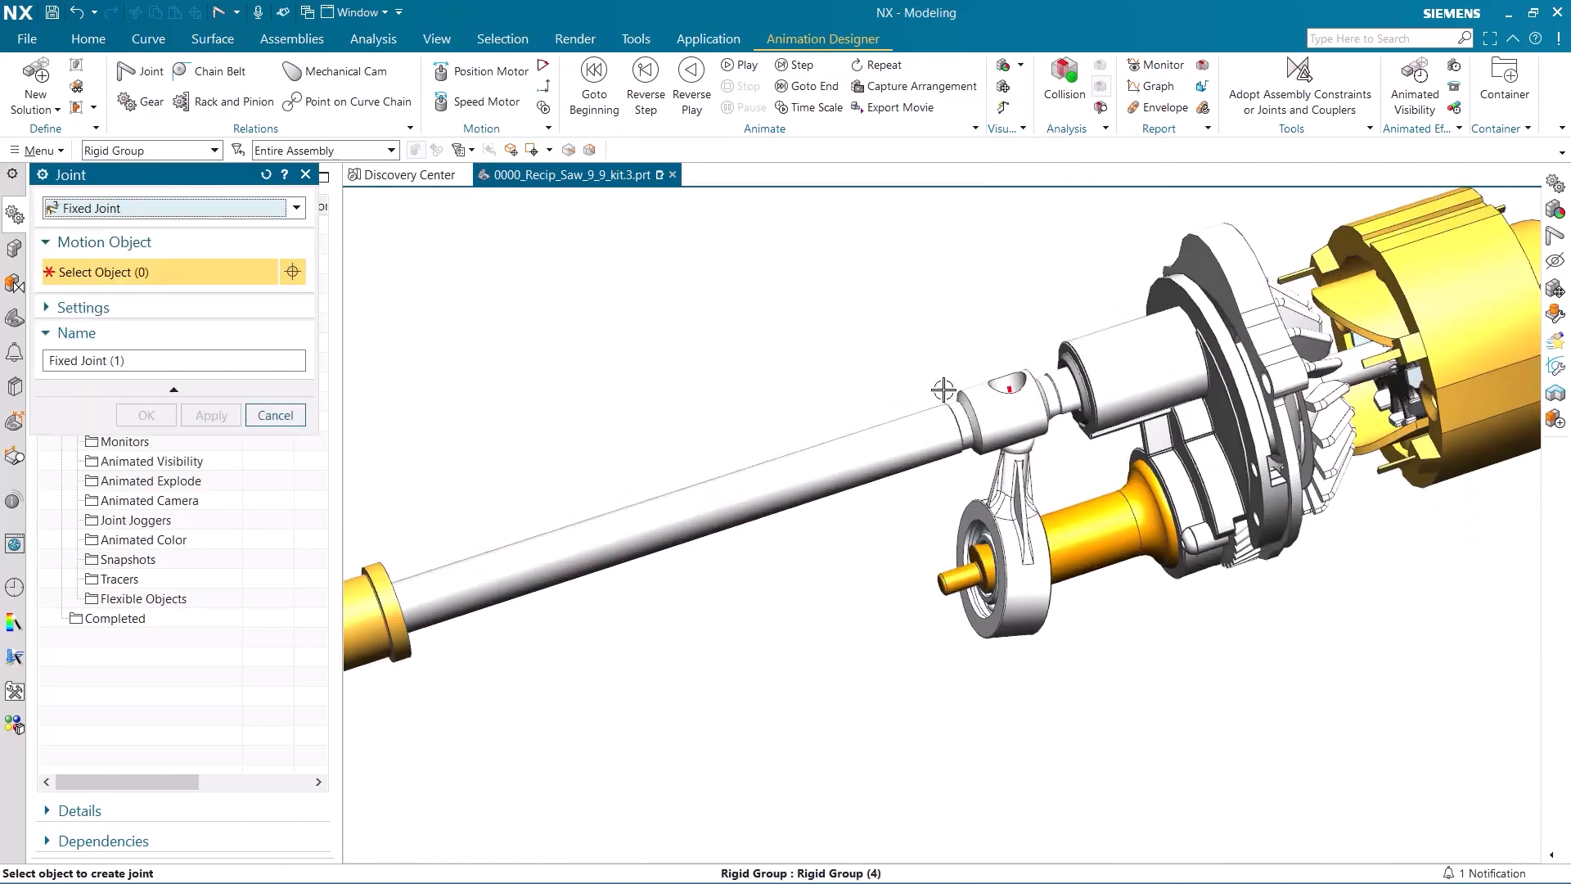
pyautogui.click(1196, 362)
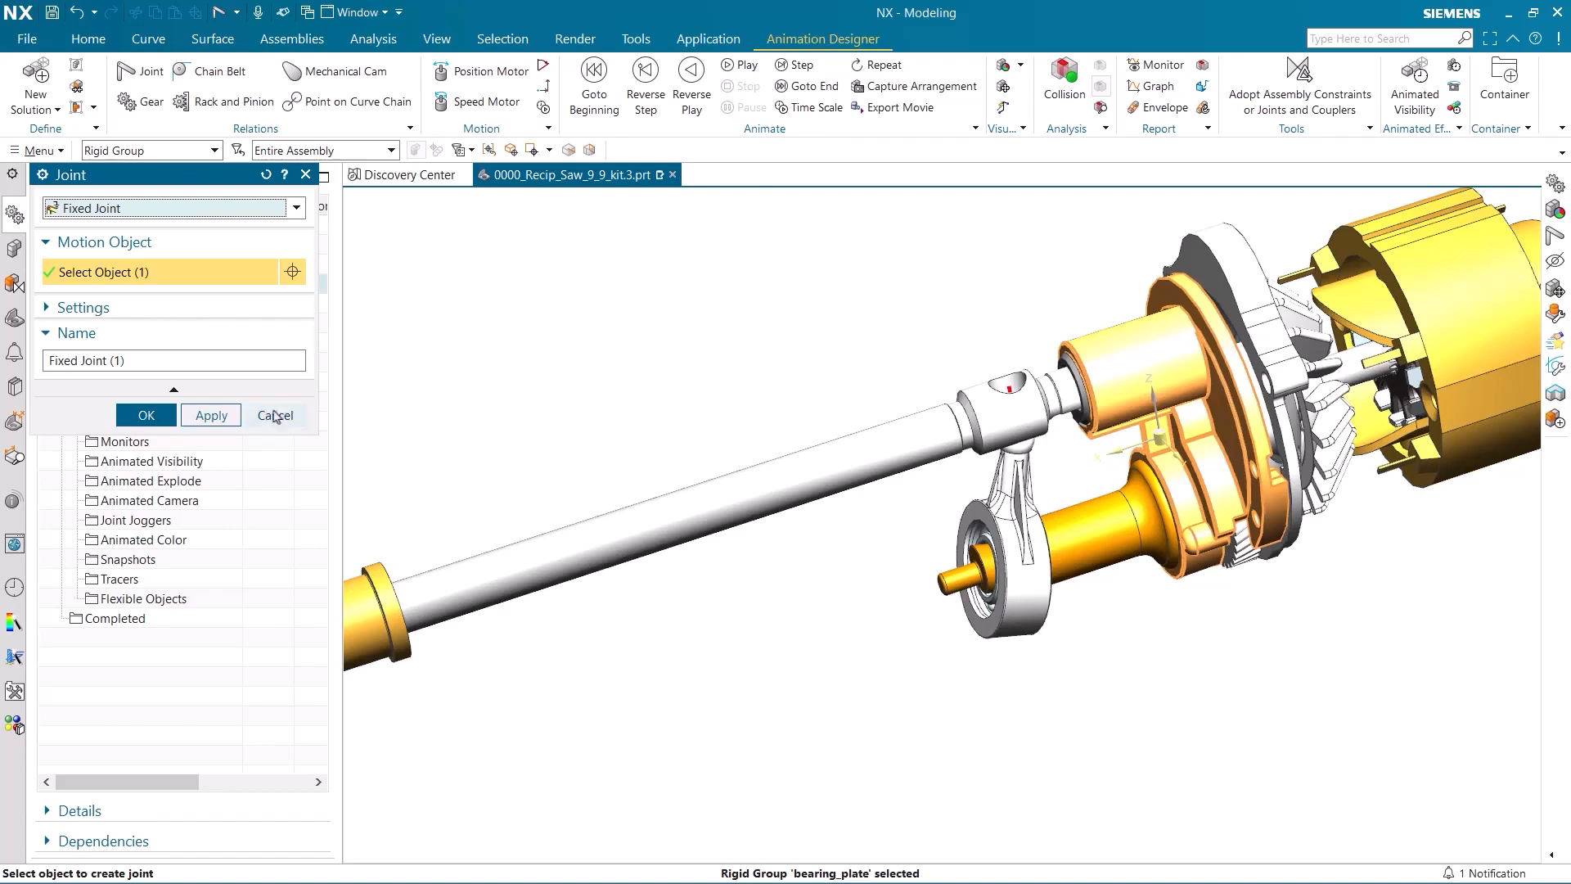
pyautogui.click(211, 415)
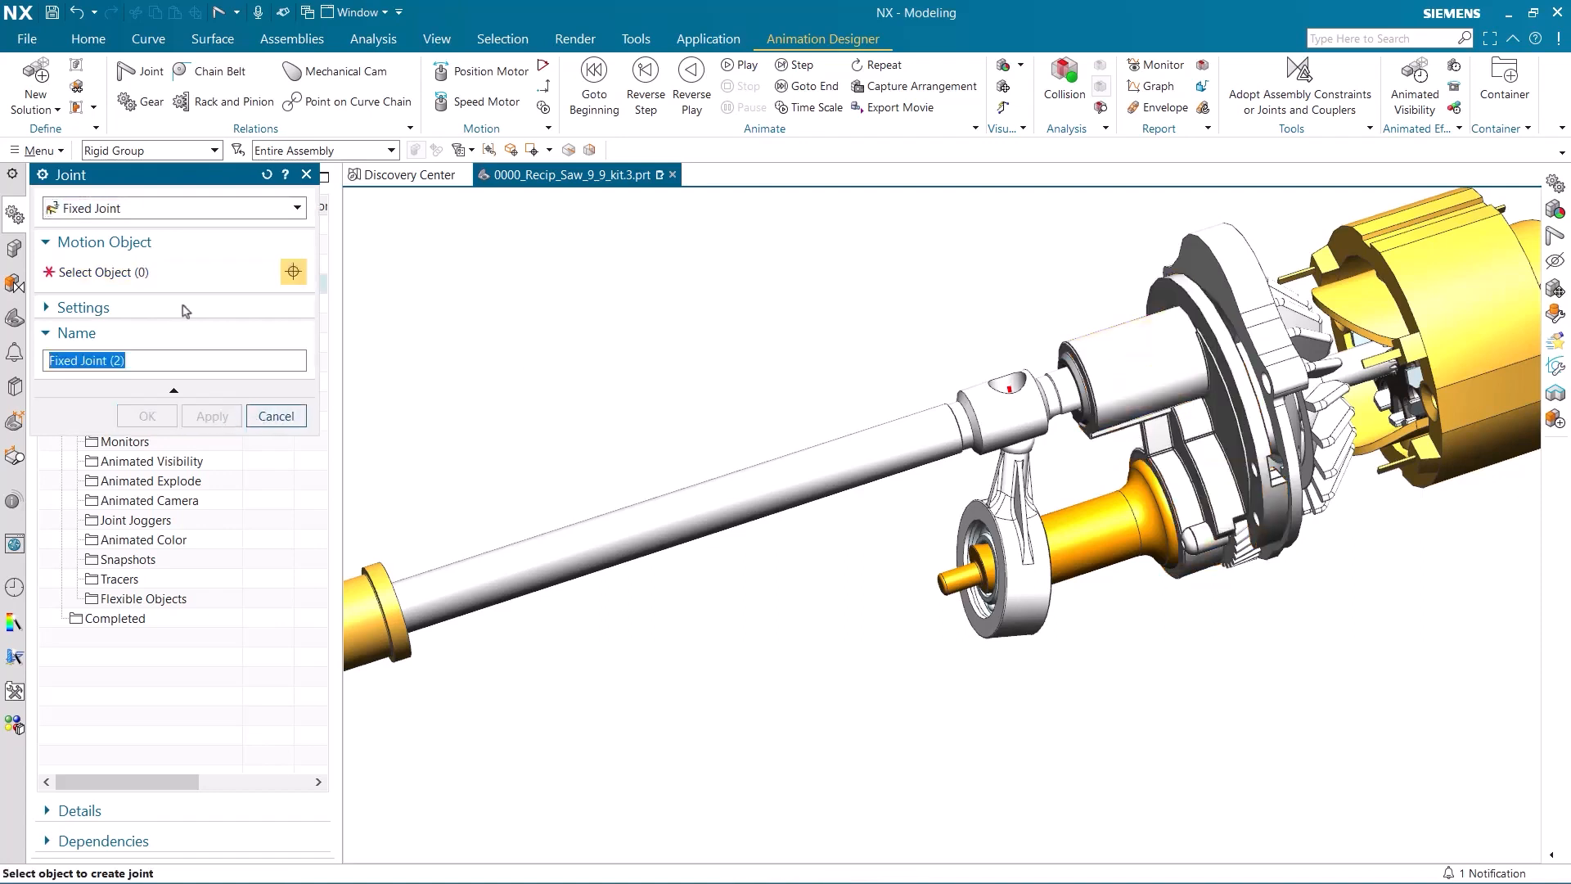
# Create a slider joint between the reciprocating shaft's rigid group and the bearing_plate rigid group along the shaft's cylindrical axis.
pyautogui.click(137, 210)
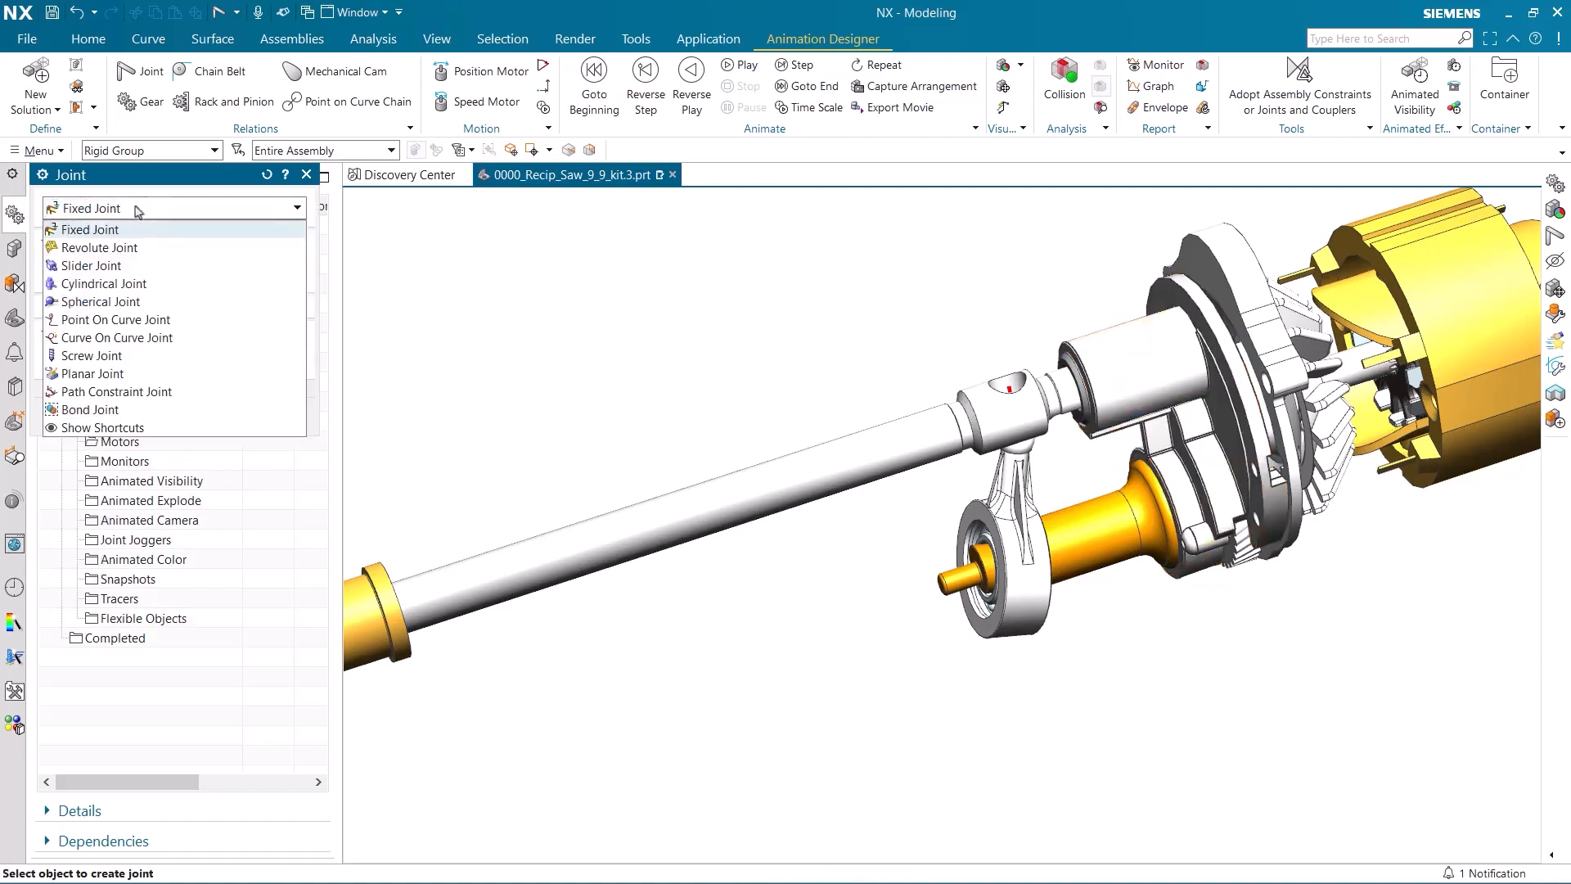
pyautogui.click(129, 265)
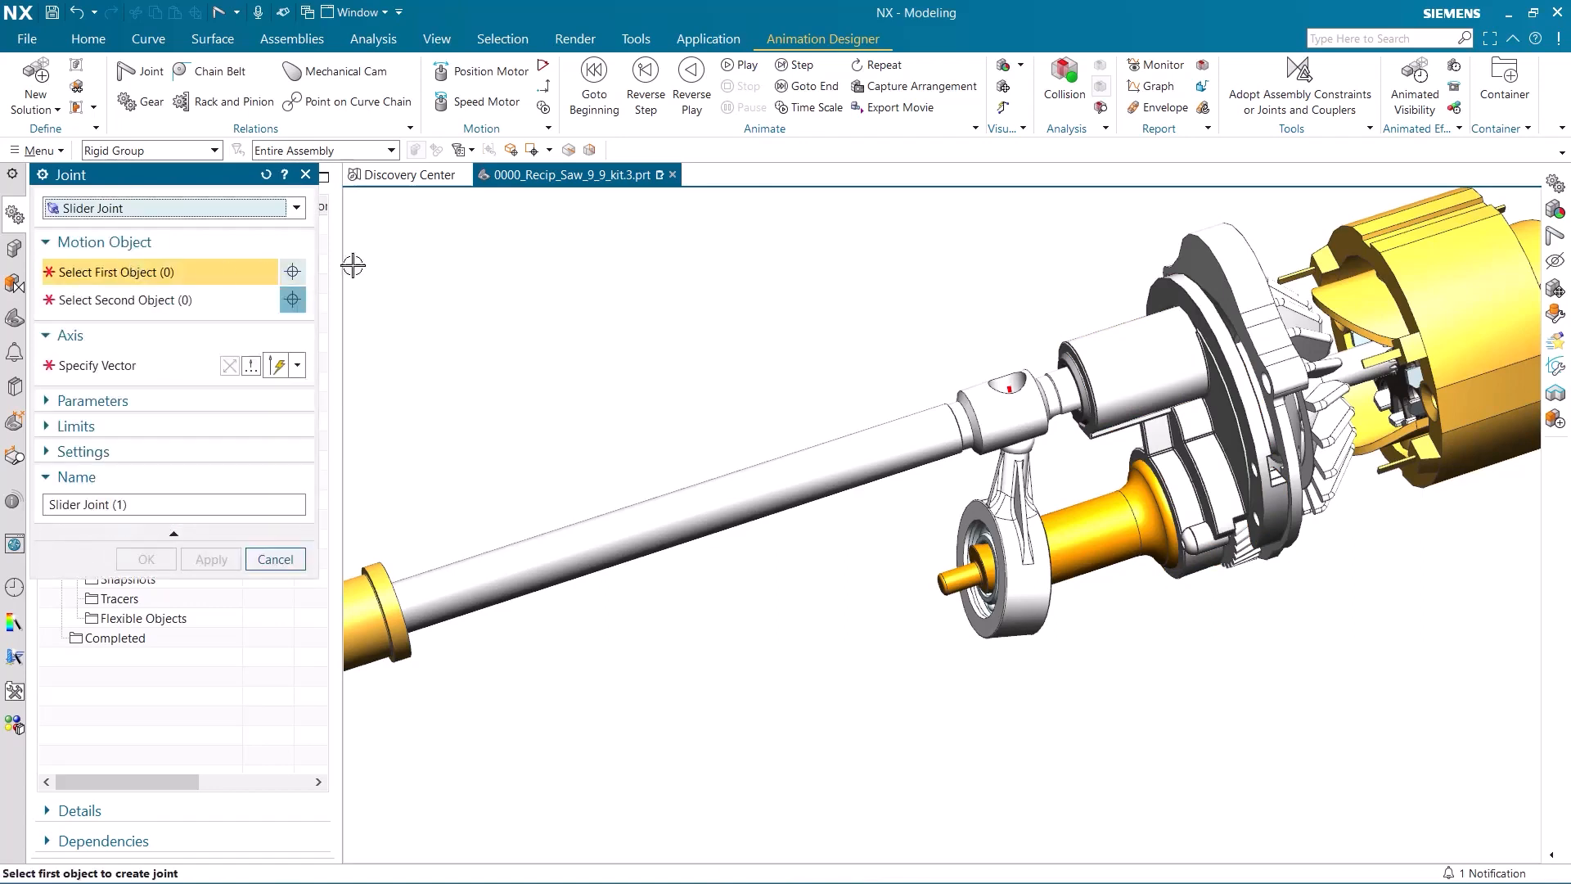
pyautogui.click(730, 483)
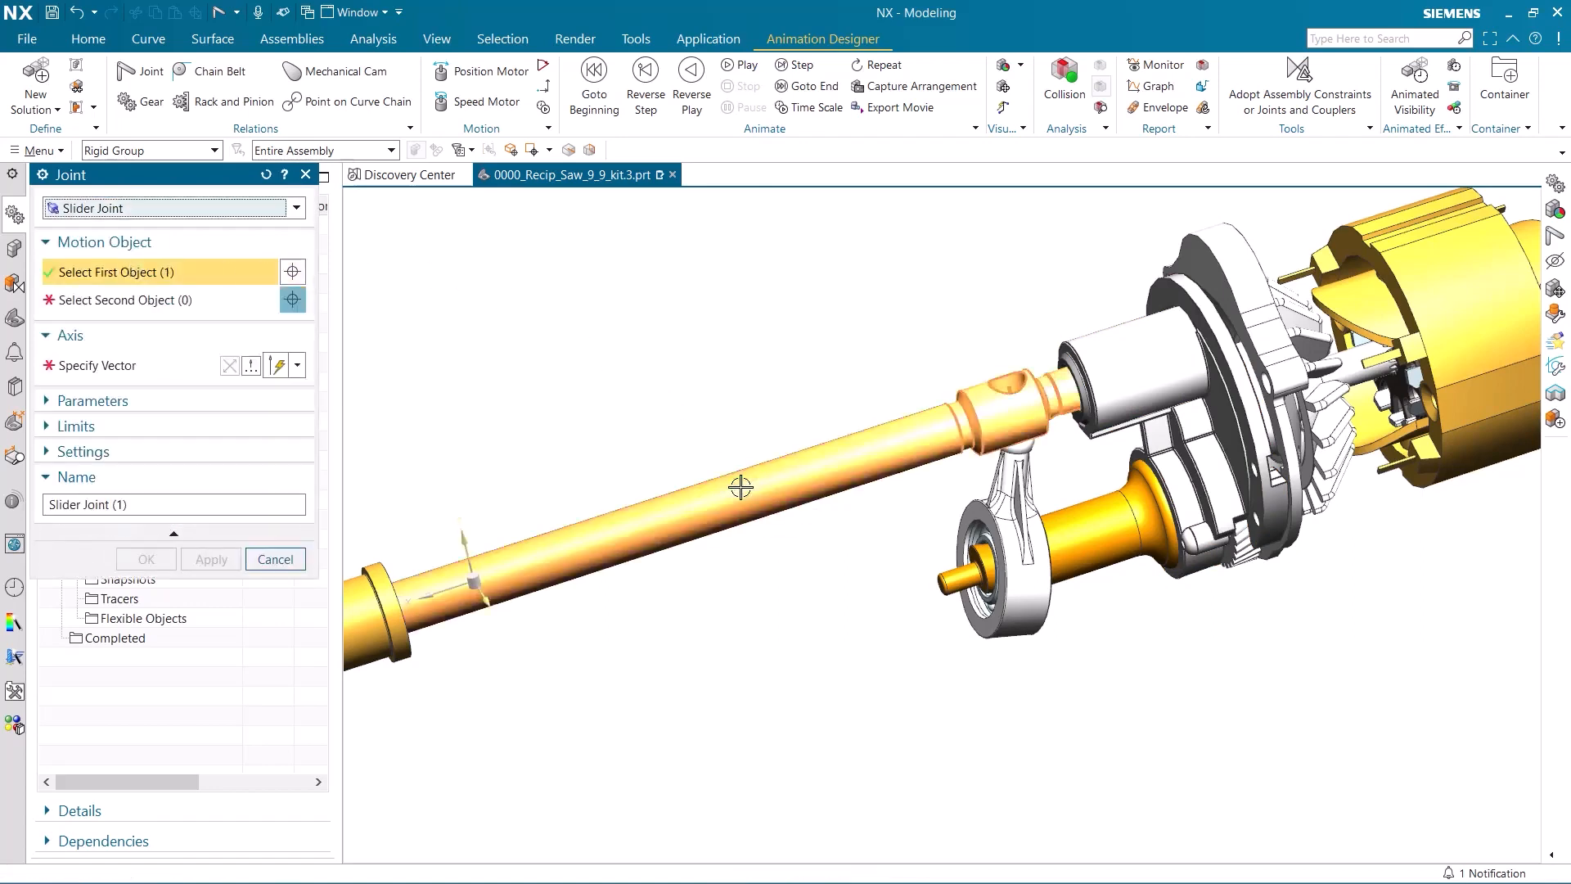
pyautogui.click(1209, 375)
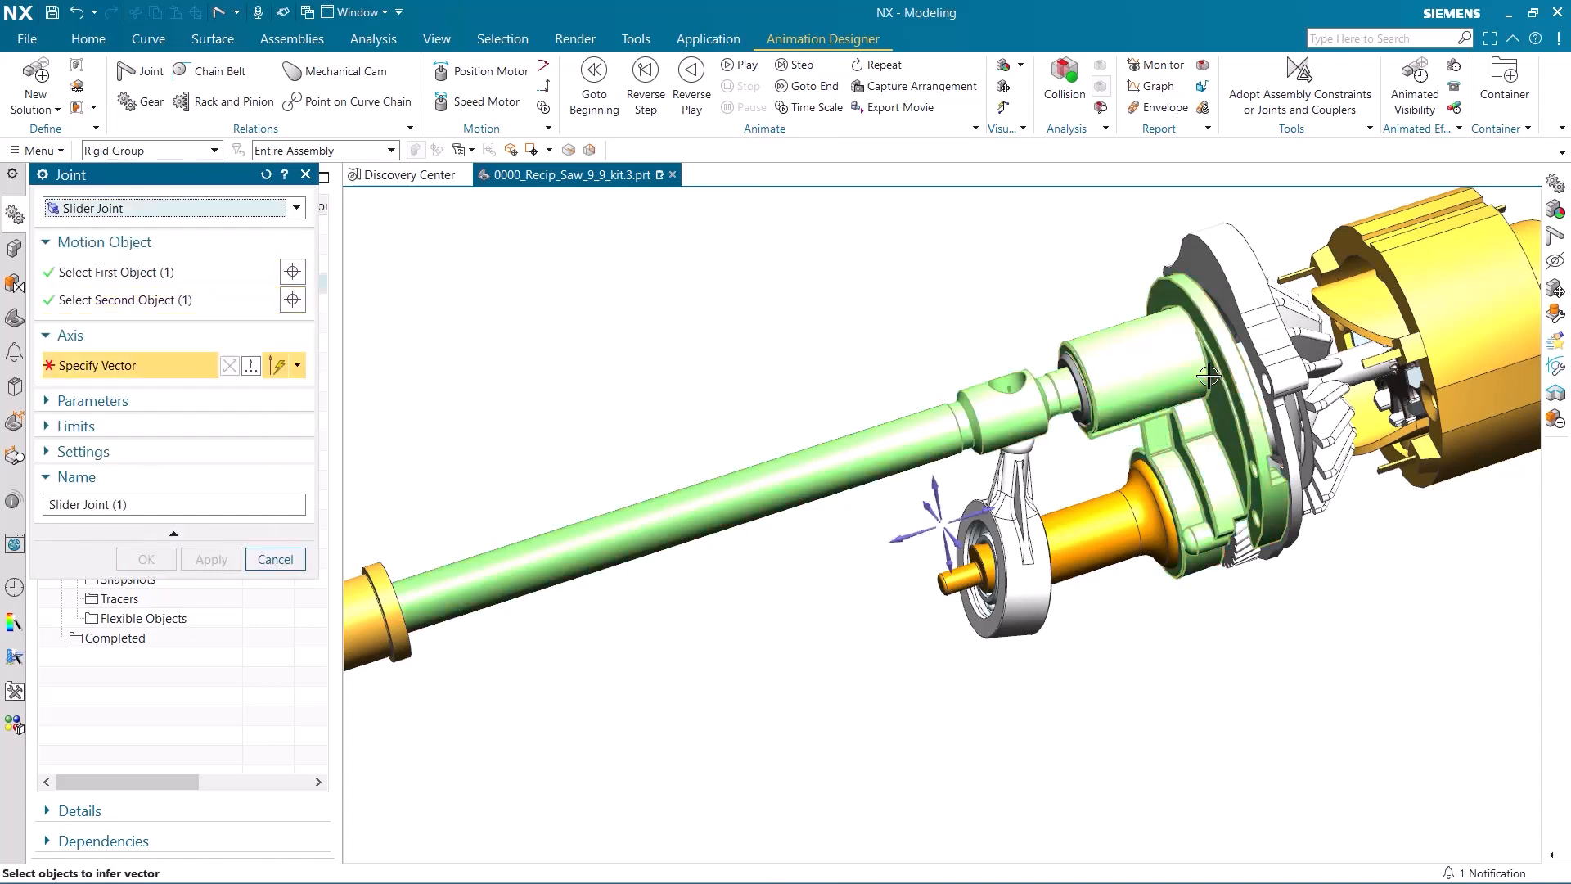
pyautogui.click(799, 491)
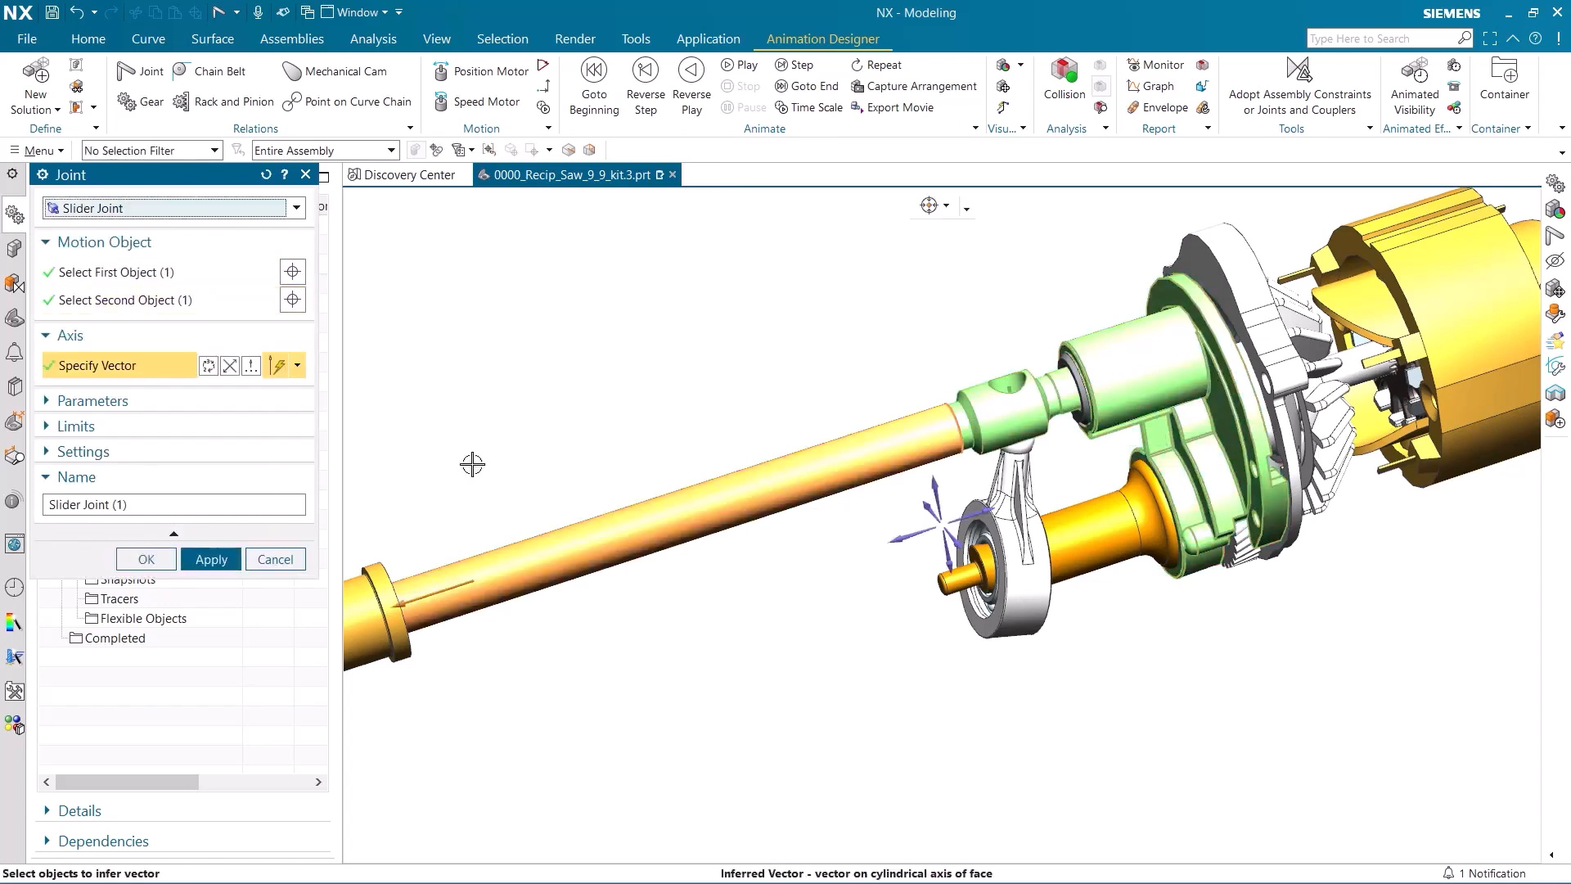
pyautogui.click(220, 560)
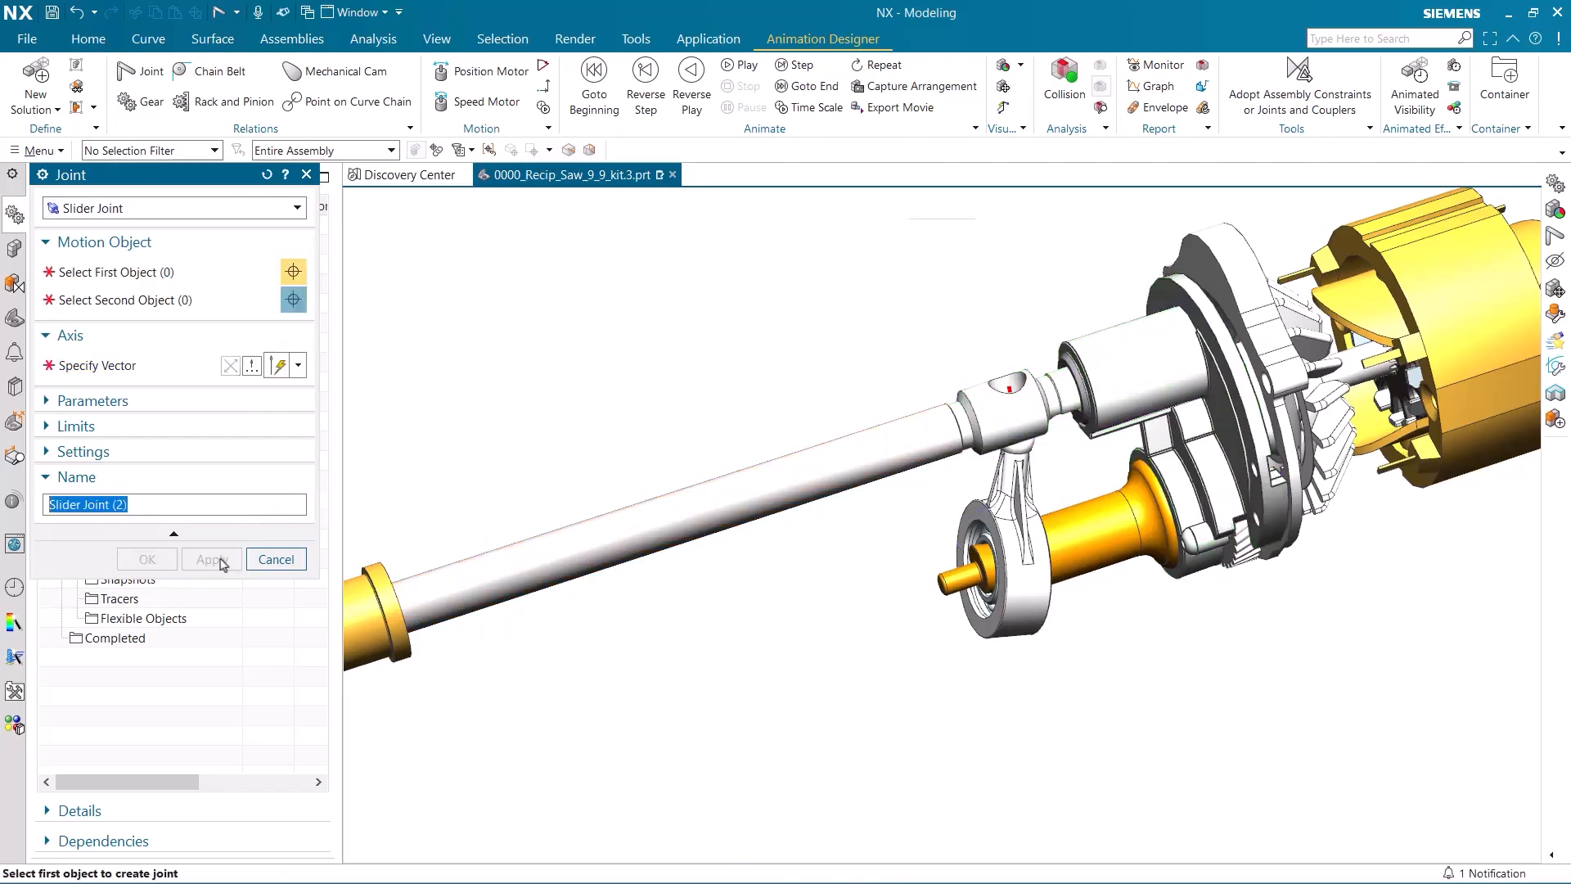
# Create a revolute joint between the wobble shaft's rigid group and the bearing_plate rigid group about the wobble shaft's main axis.
pyautogui.click(176, 214)
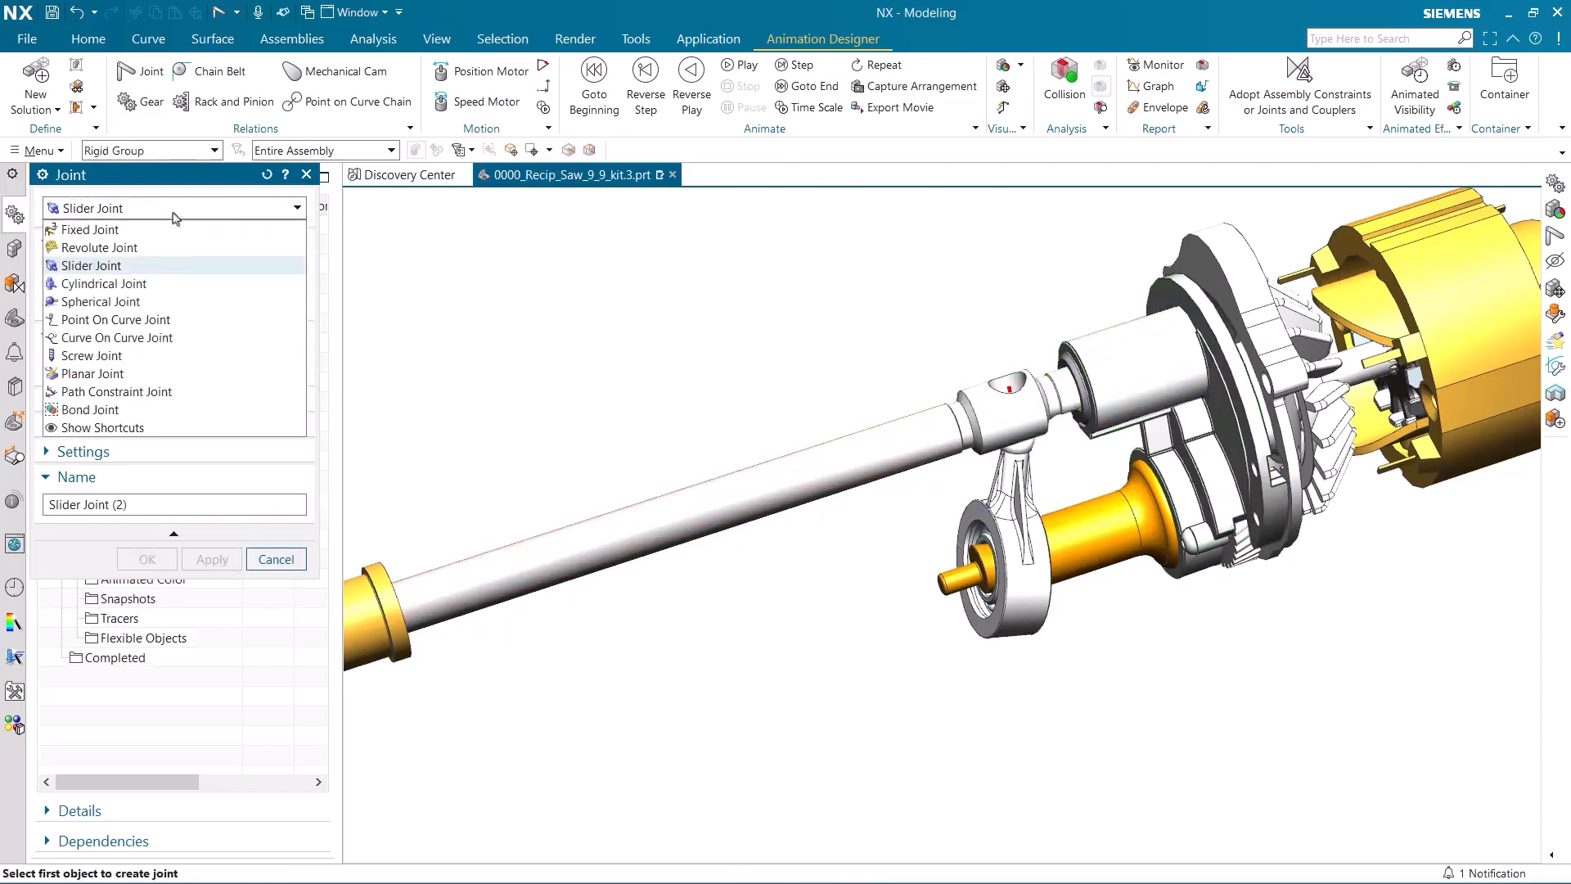
pyautogui.click(166, 243)
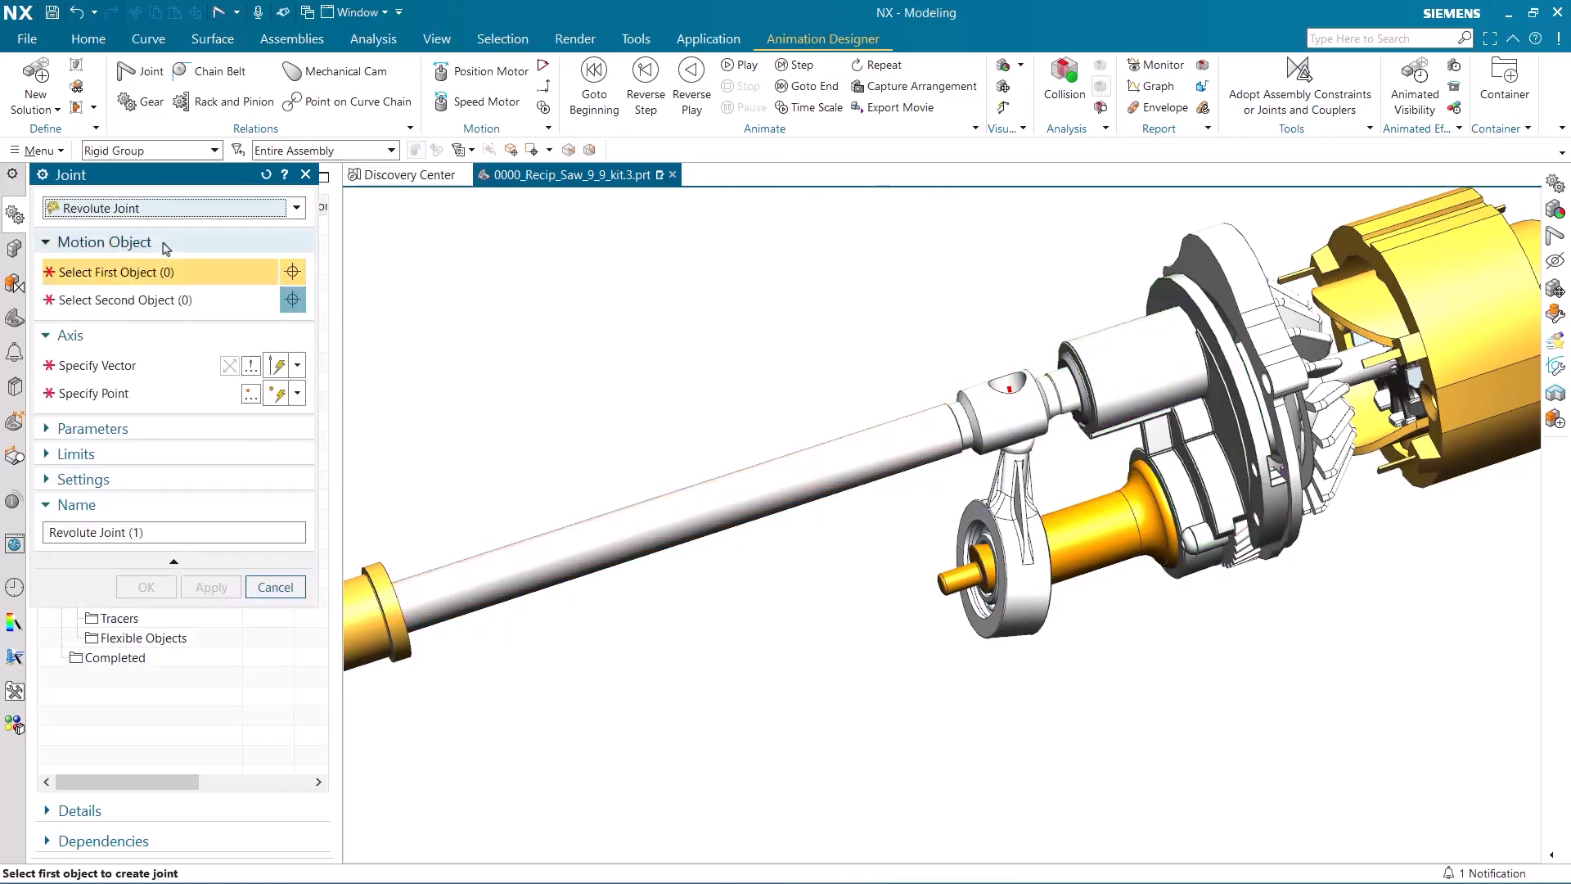
pyautogui.click(1068, 541)
pyautogui.click(1198, 458)
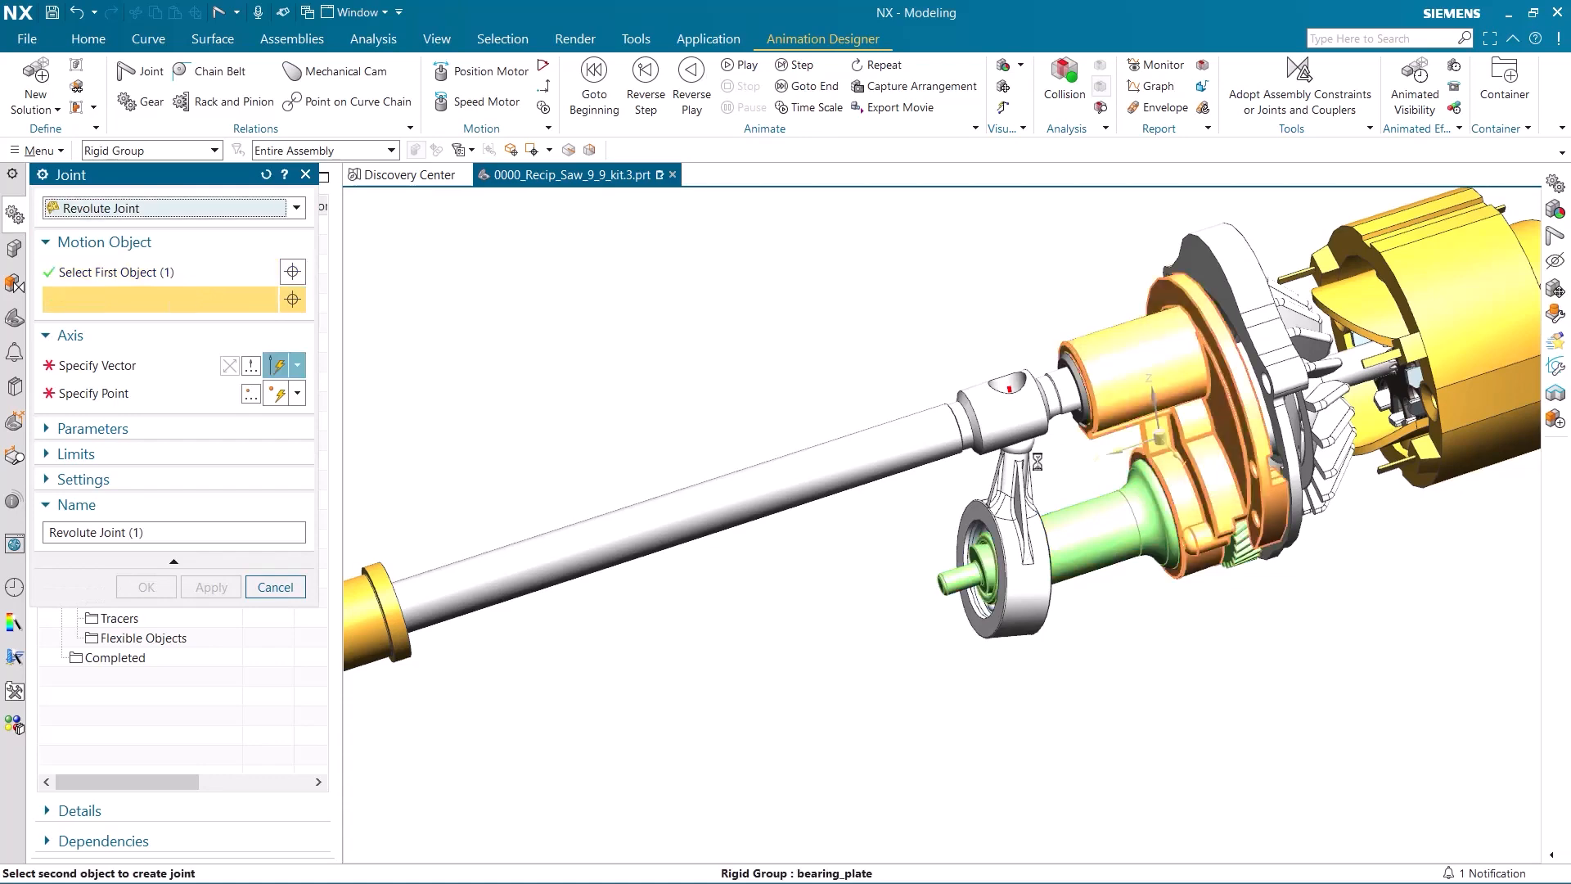
pyautogui.moveTo(769, 536); pyautogui.dragTo(801, 459, button='middle')
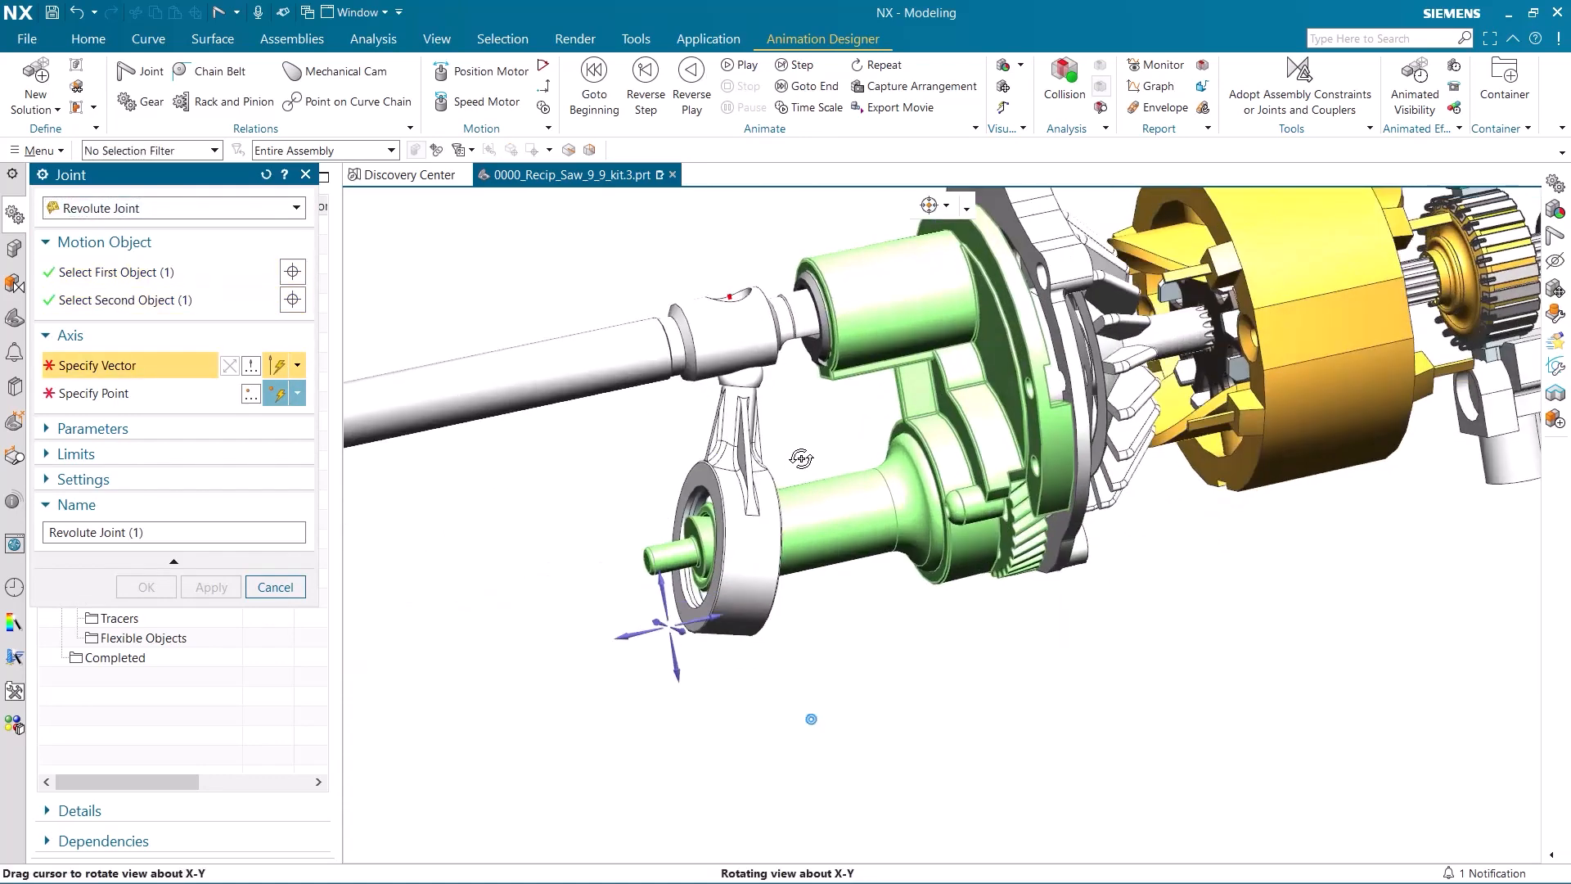
pyautogui.click(850, 513)
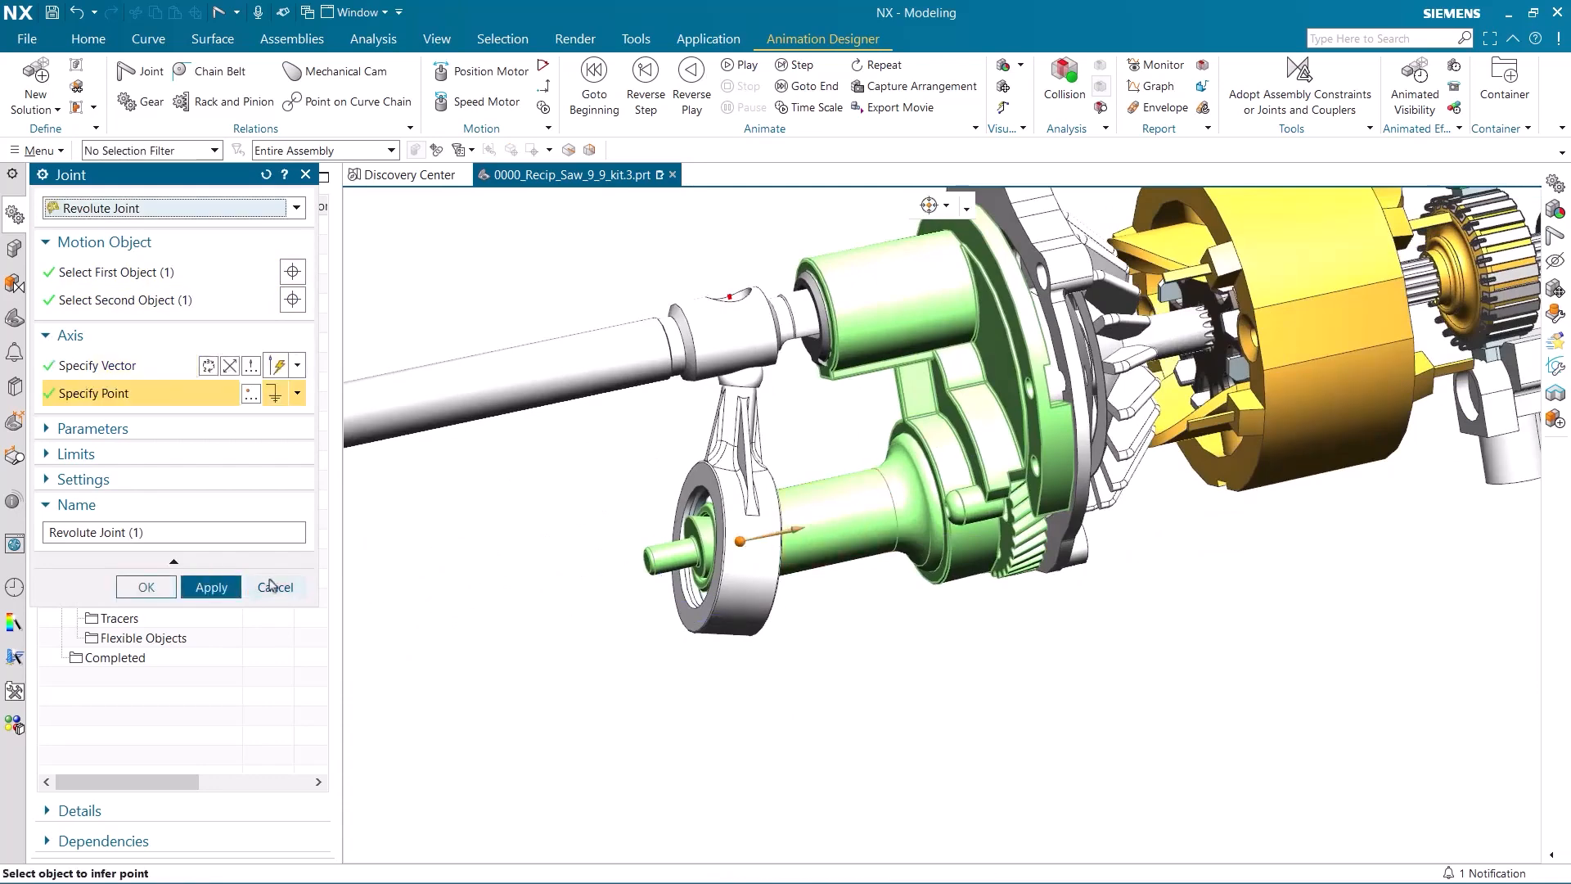
pyautogui.click(215, 588)
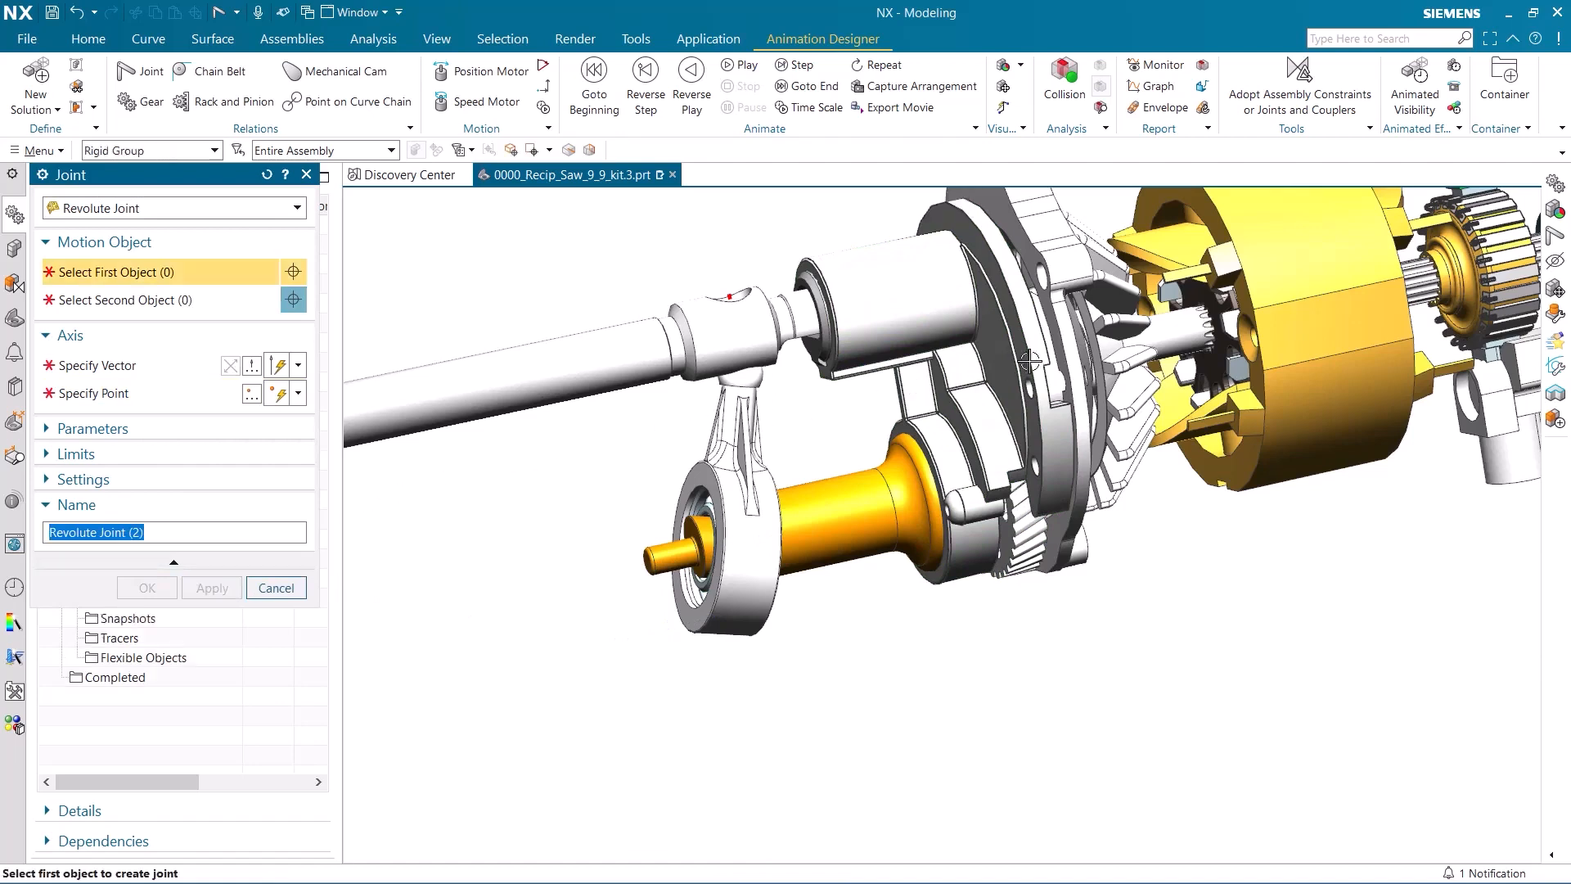
# Create a revolute joint between the fan and motor shaft rigid group and bearing_plate about the motor shaft's axis, with the vector direction reversed.
pyautogui.click(1138, 335)
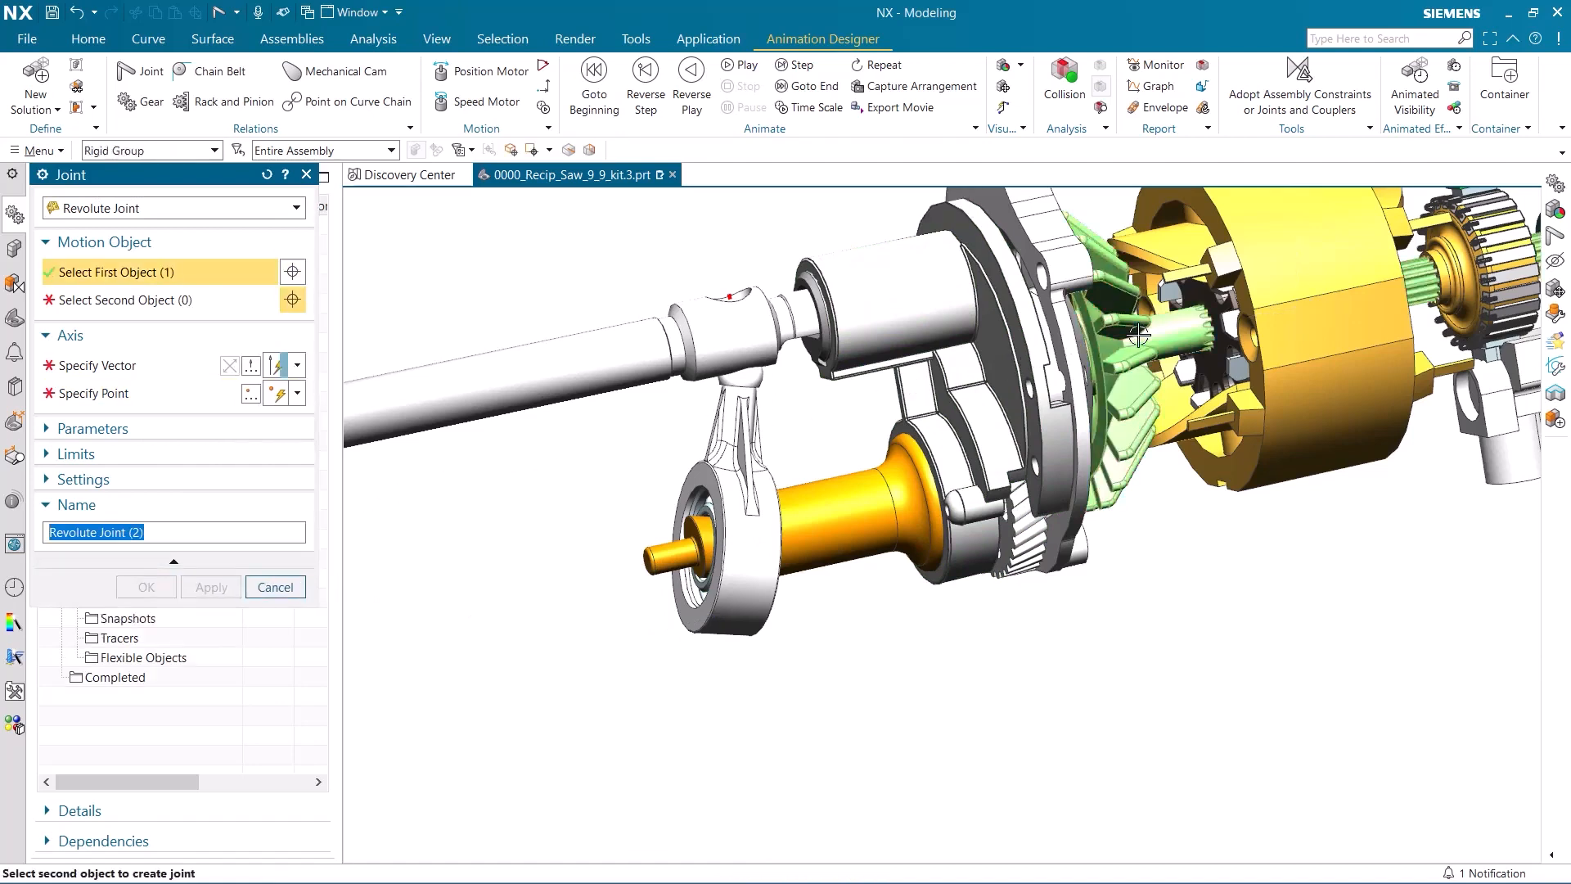
pyautogui.click(949, 316)
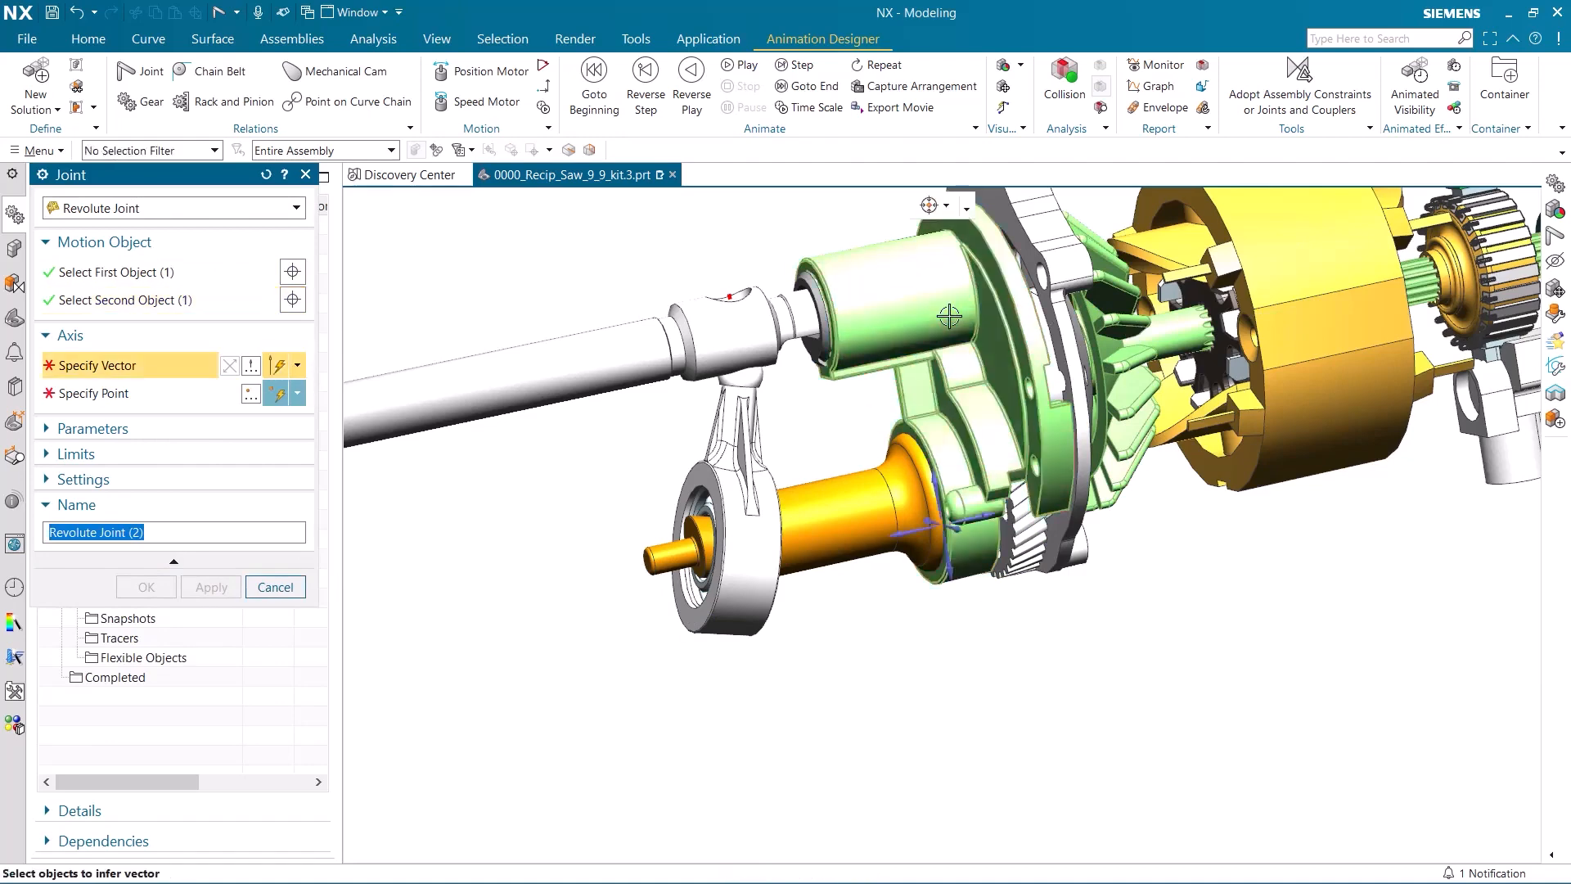
pyautogui.click(1180, 332)
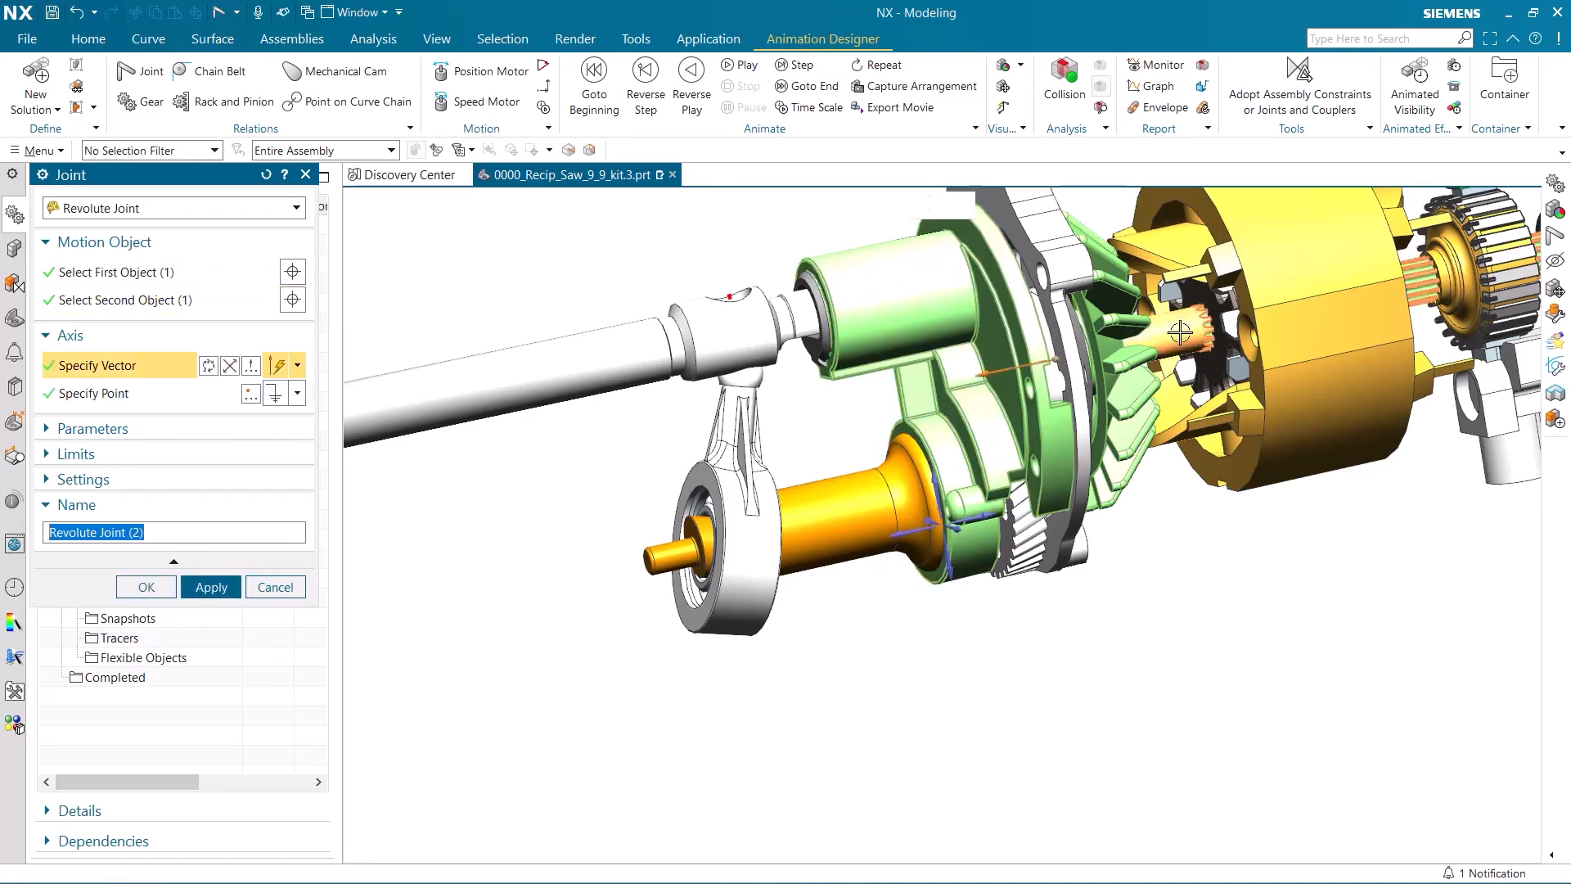
pyautogui.click(232, 370)
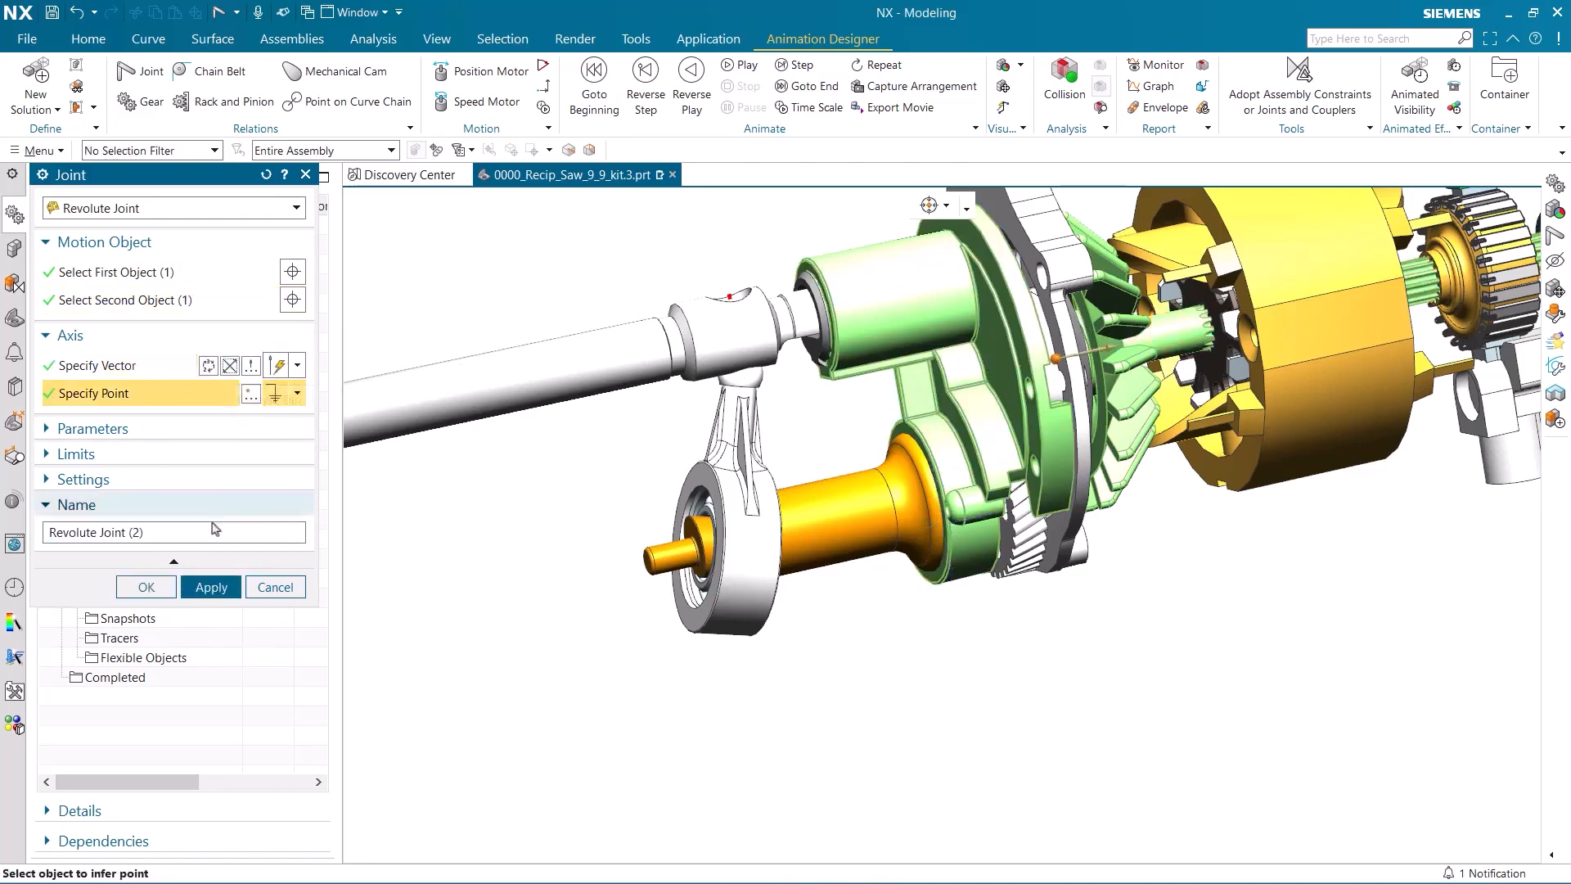
pyautogui.click(211, 587)
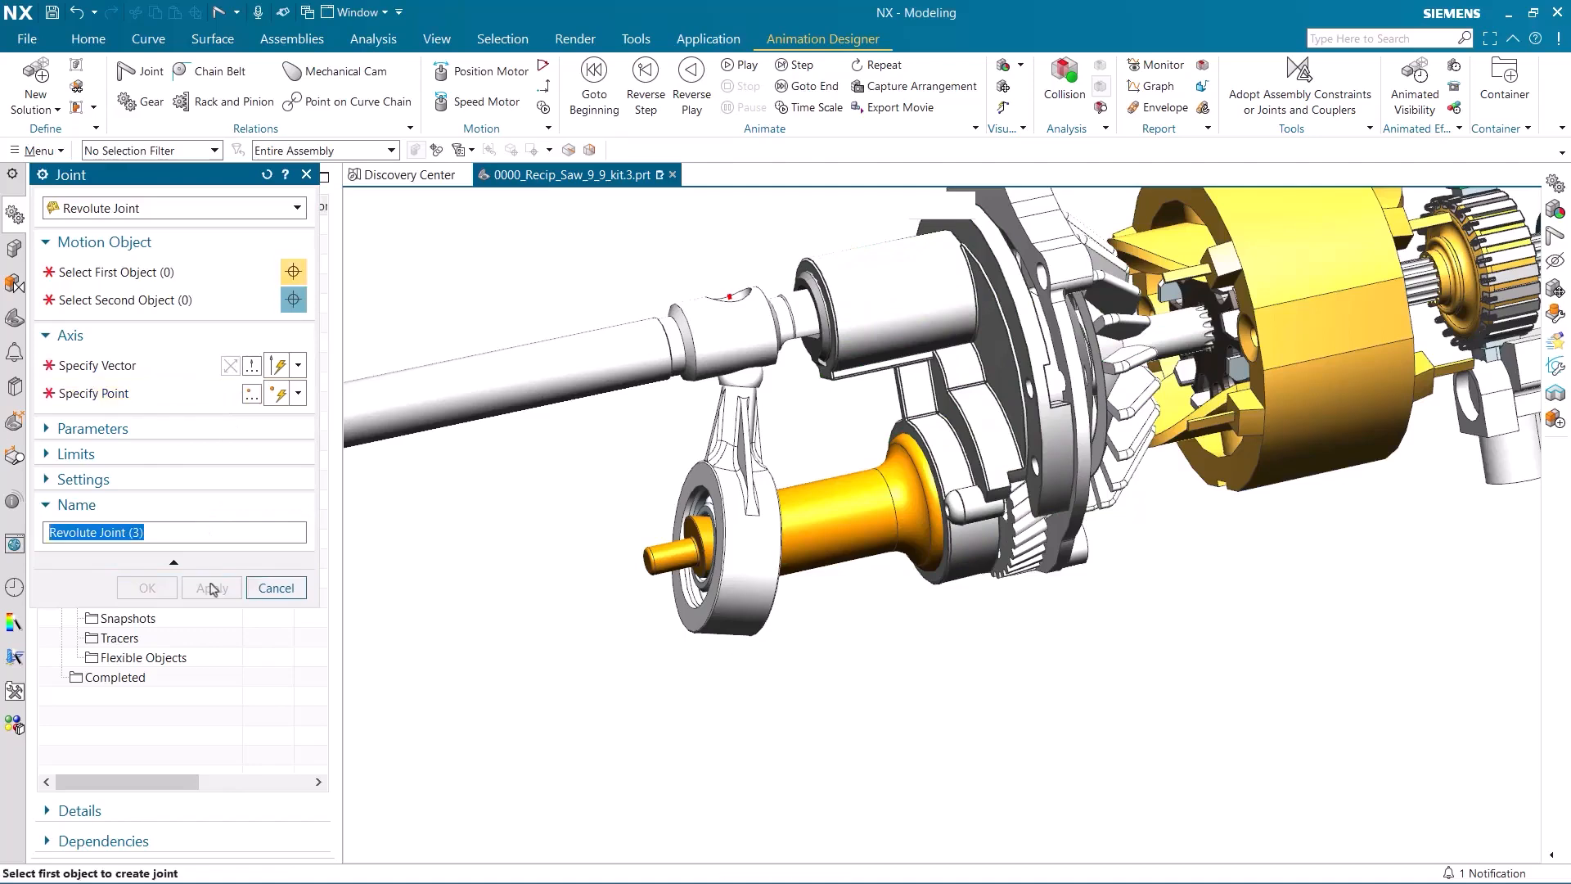
# Create a revolute joint between the ball-ended arm's rigid group and the wobble shaft's rigid group, centred on the shaft's tilted circular face.
pyautogui.click(722, 471)
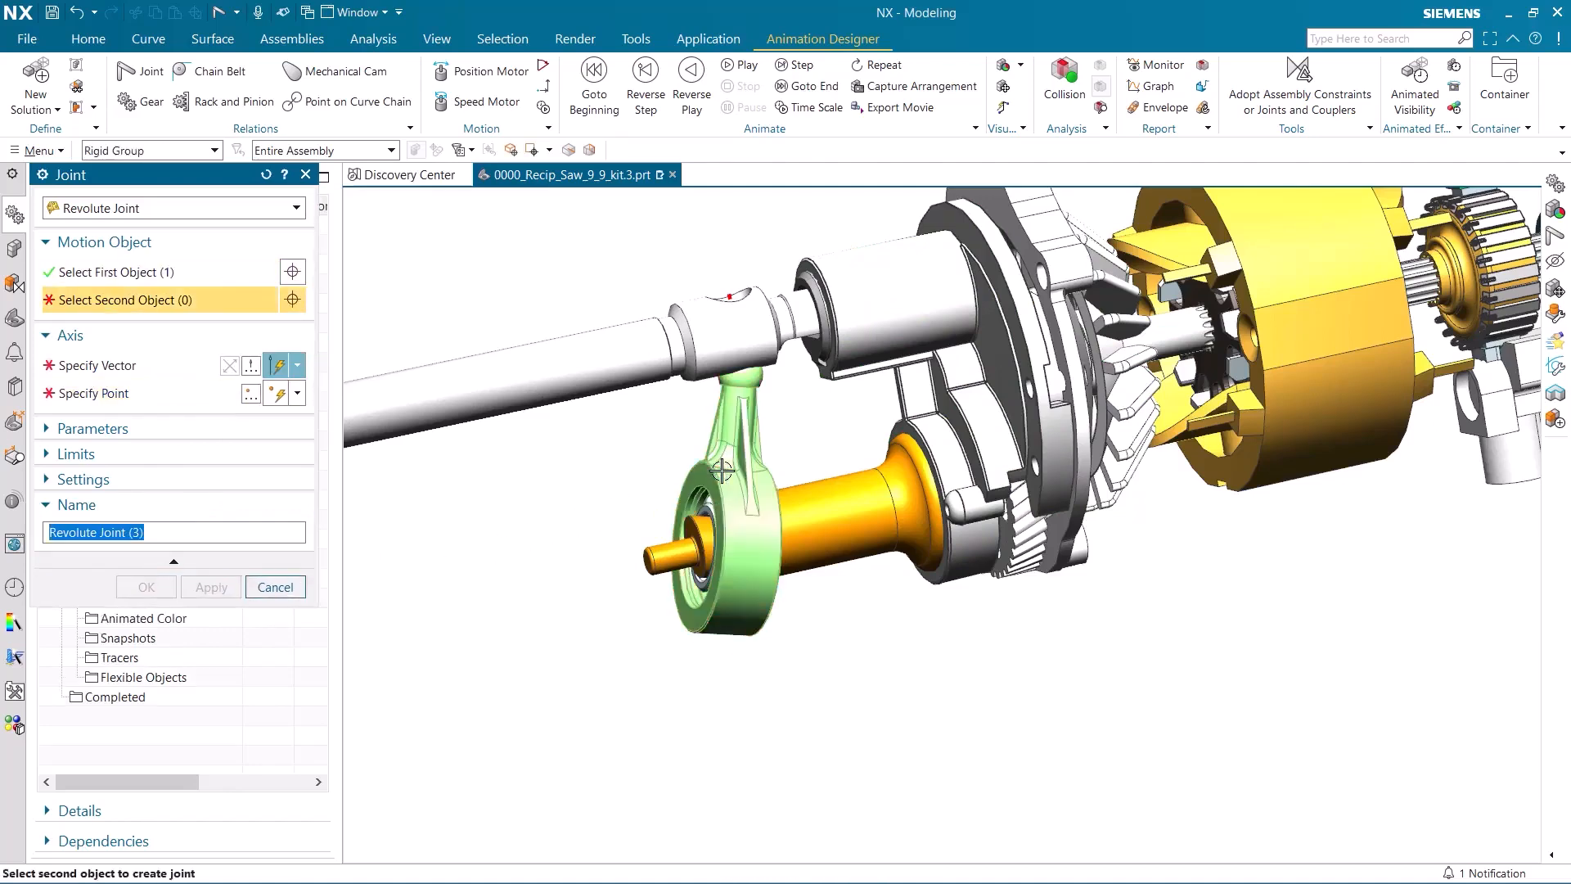
pyautogui.click(845, 507)
pyautogui.scroll(3, 602, 528)
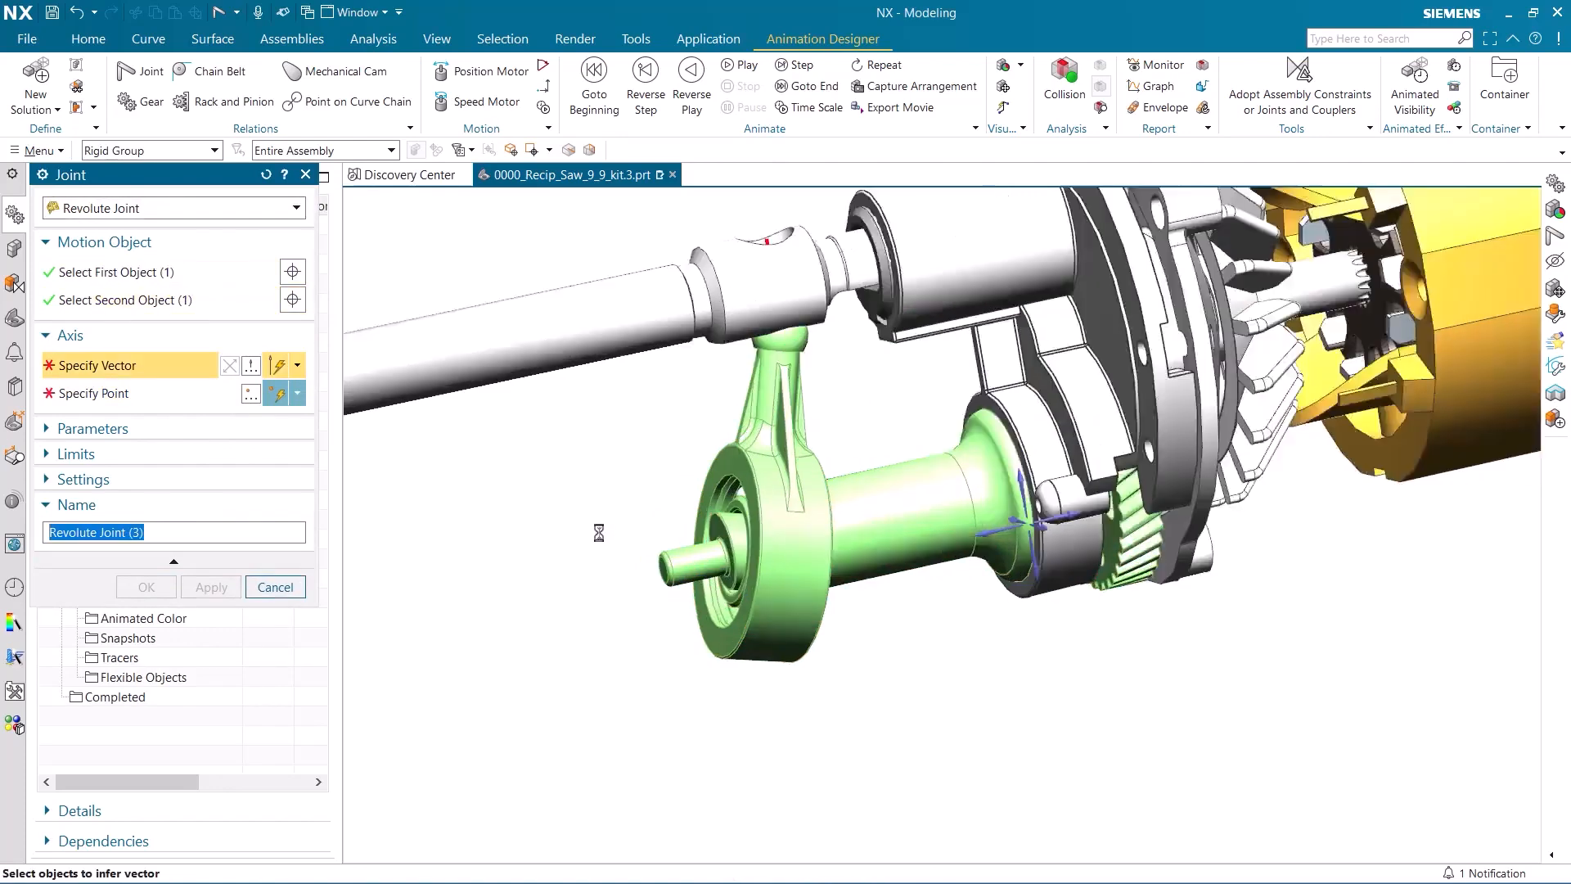
pyautogui.scroll(2, 622, 540)
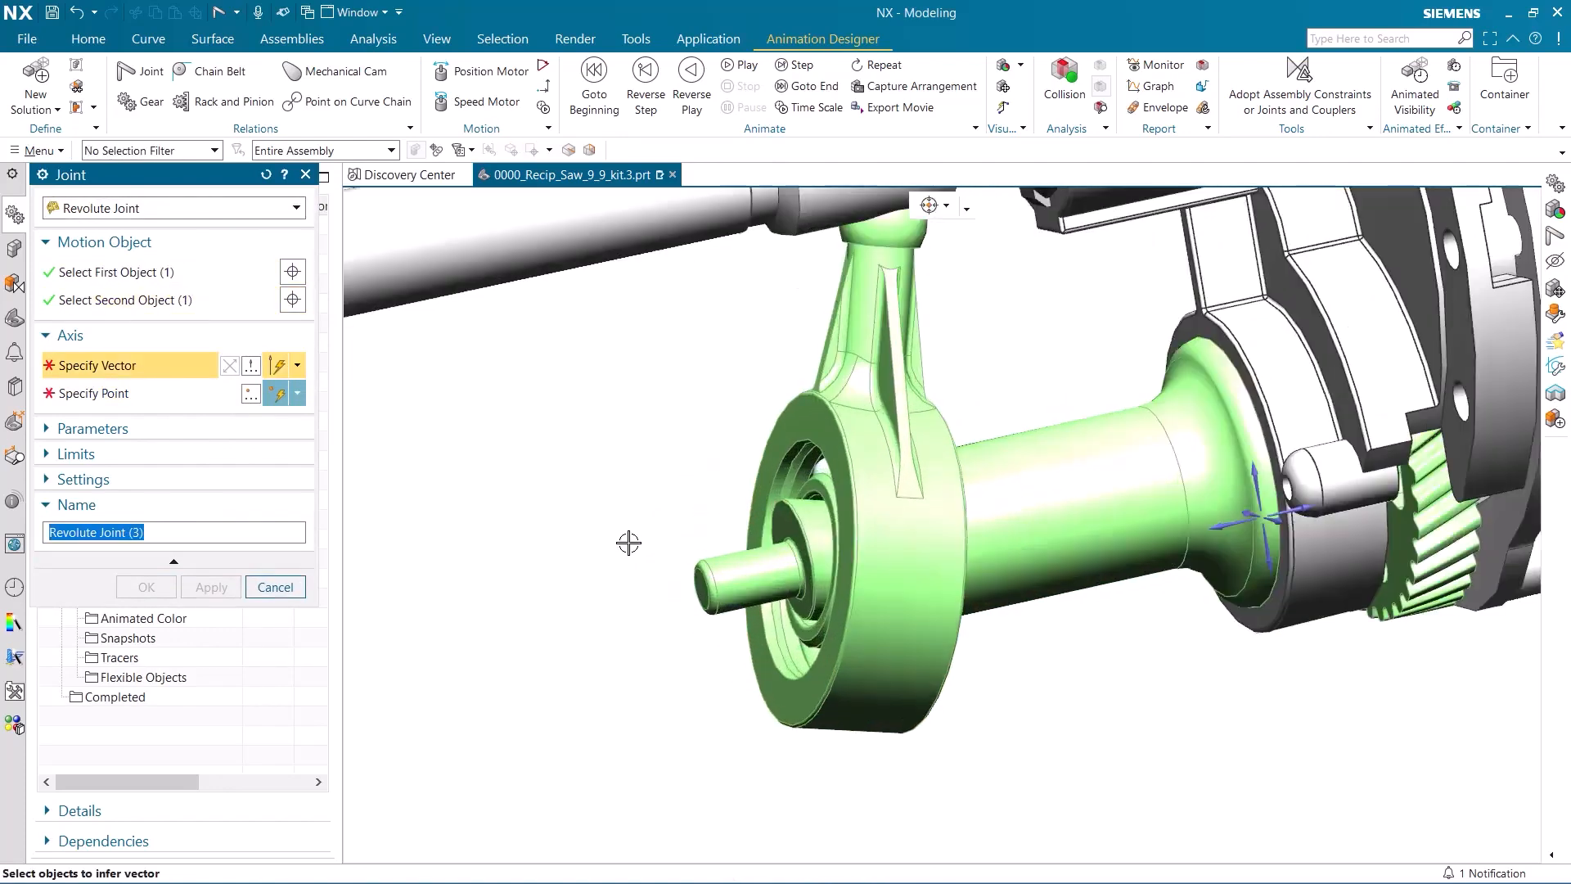
pyautogui.click(816, 533)
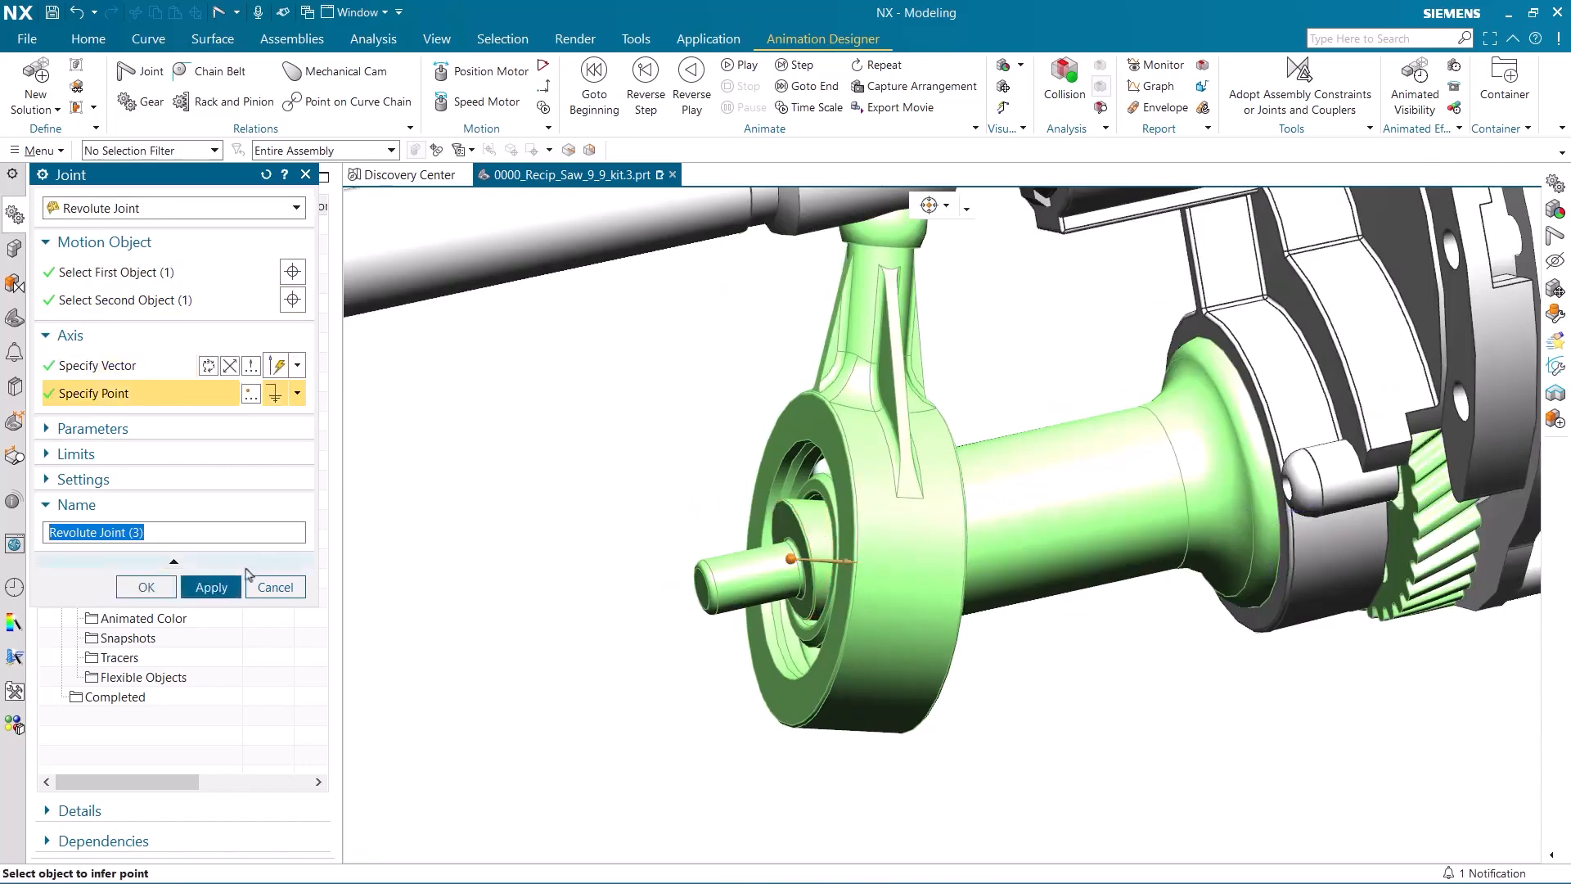
pyautogui.click(215, 586)
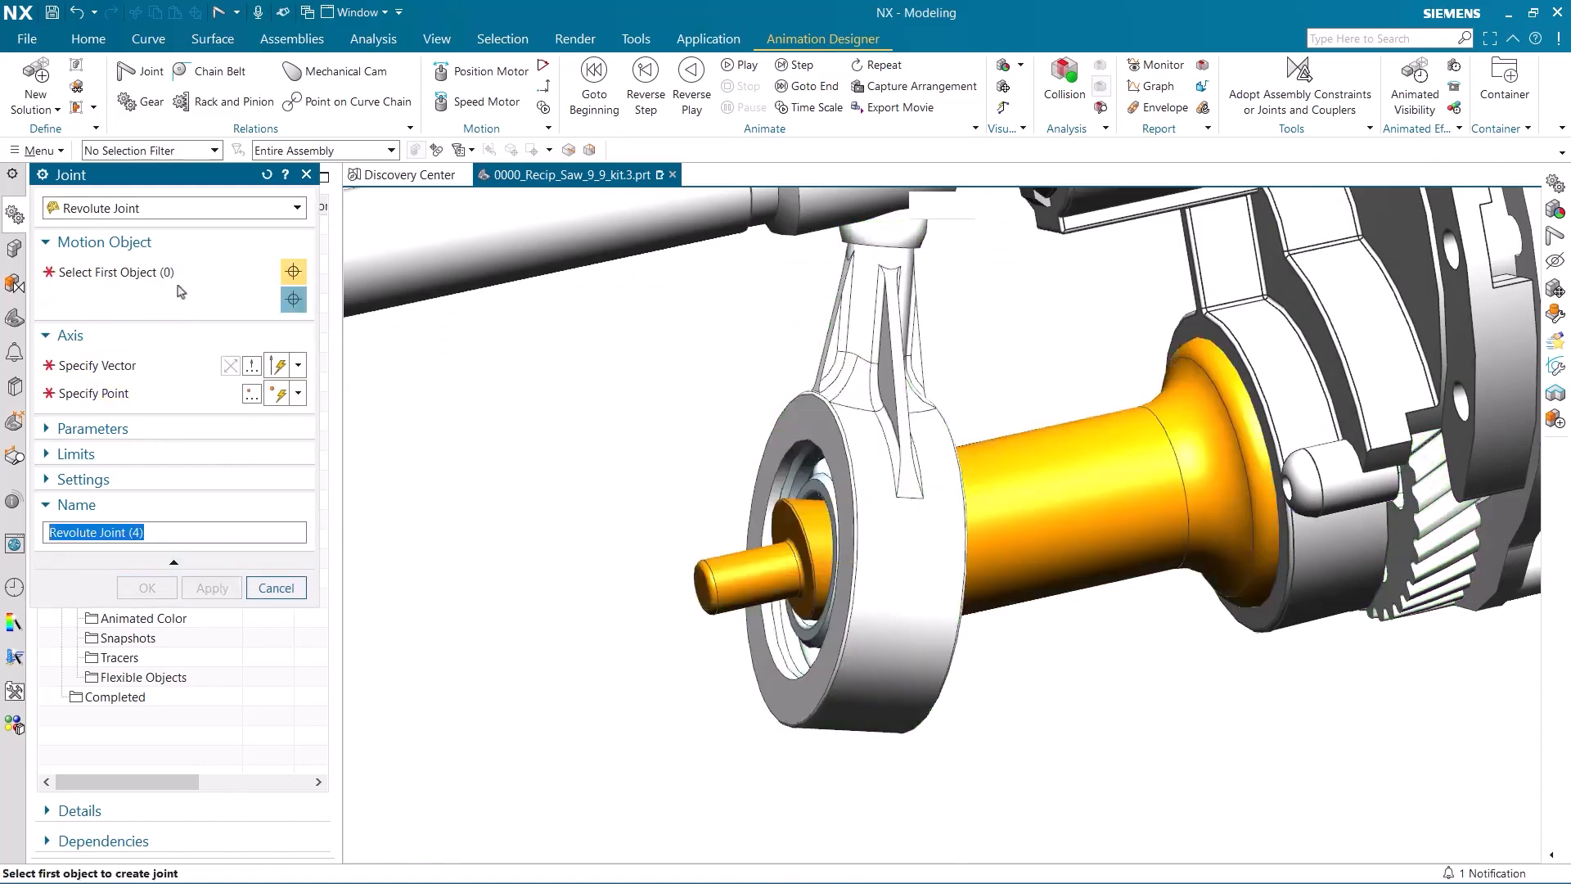
# Create a point on curve joint for the ball-ended arm on Line25, with the zero position at the line's lower end point.
pyautogui.click(194, 211)
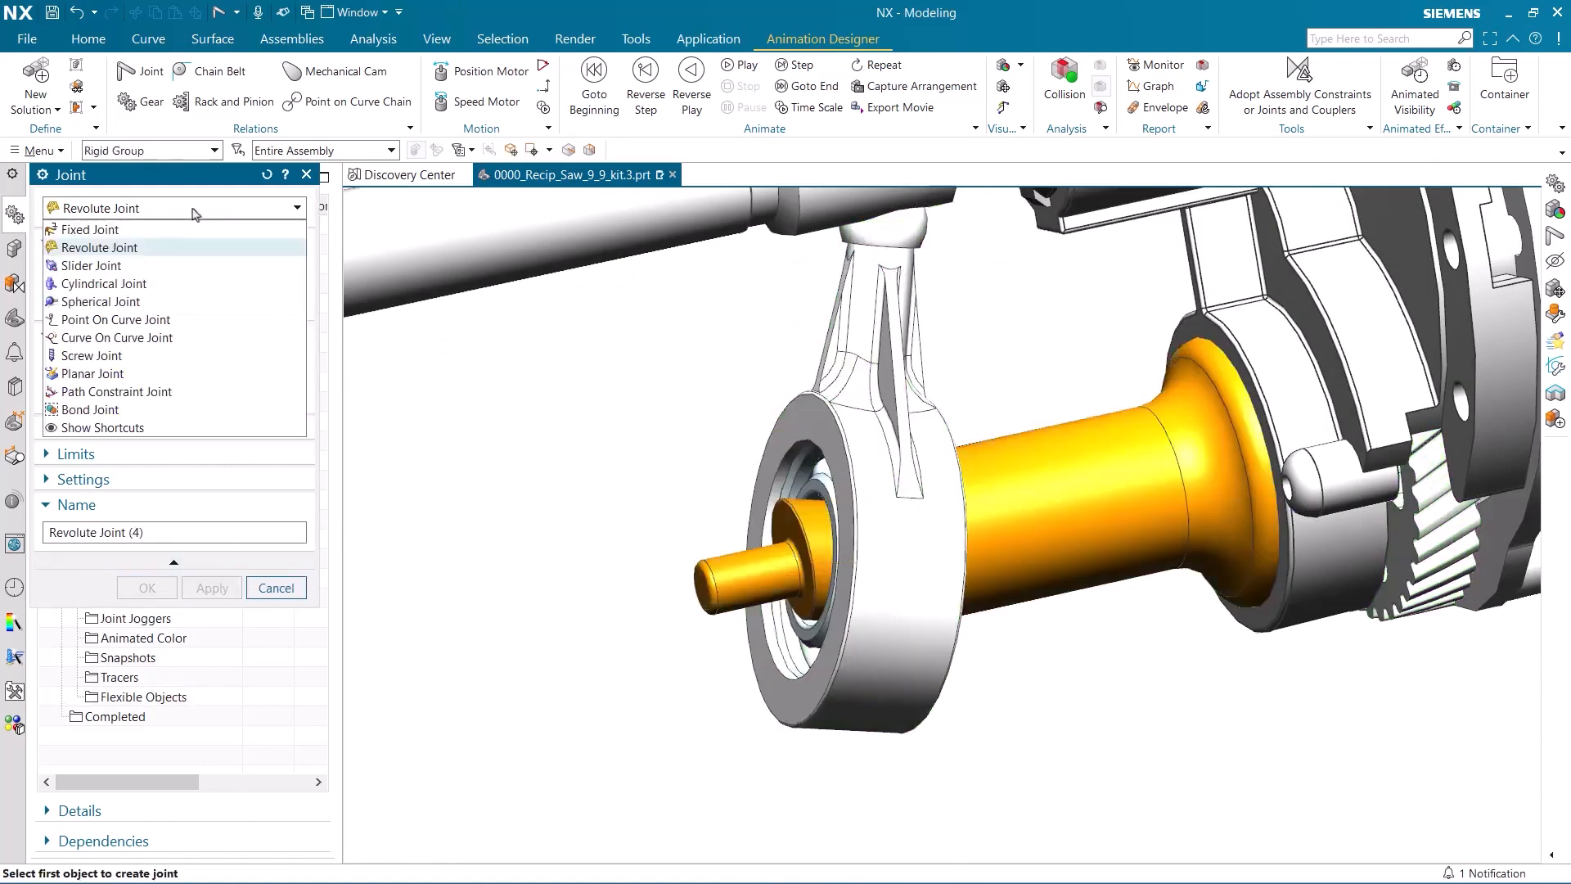
pyautogui.click(147, 320)
pyautogui.scroll(-2, 553, 358)
pyautogui.moveTo(553, 358); pyautogui.dragTo(728, 434, button='middle')
pyautogui.click(725, 382)
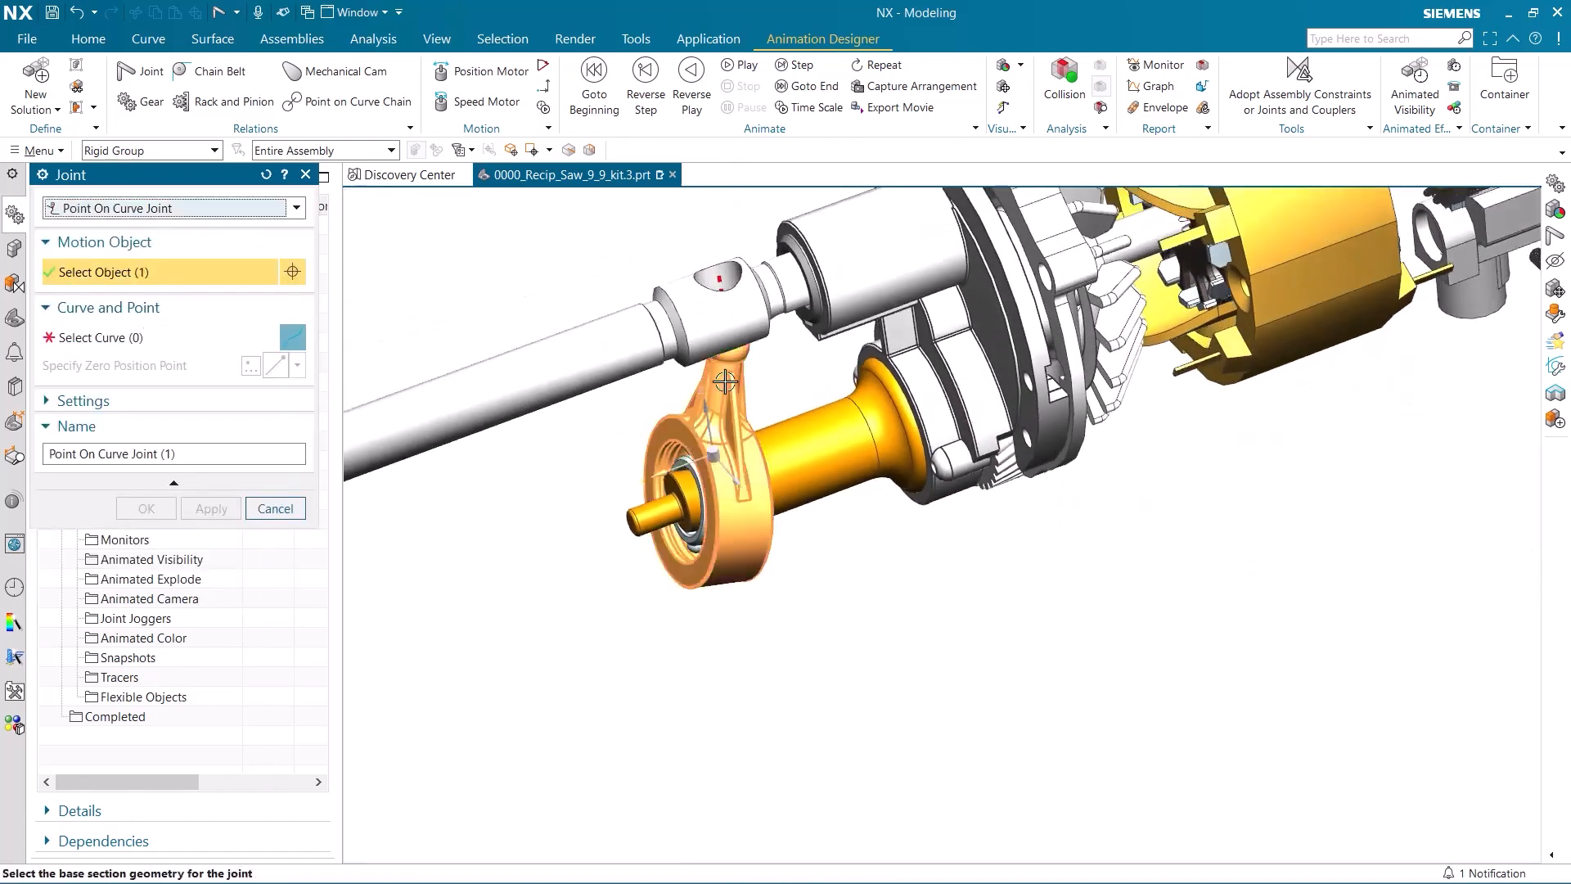
pyautogui.scroll(3, 685, 270)
pyautogui.moveTo(662, 330); pyautogui.dragTo(671, 623, button='middle')
pyautogui.click(674, 584)
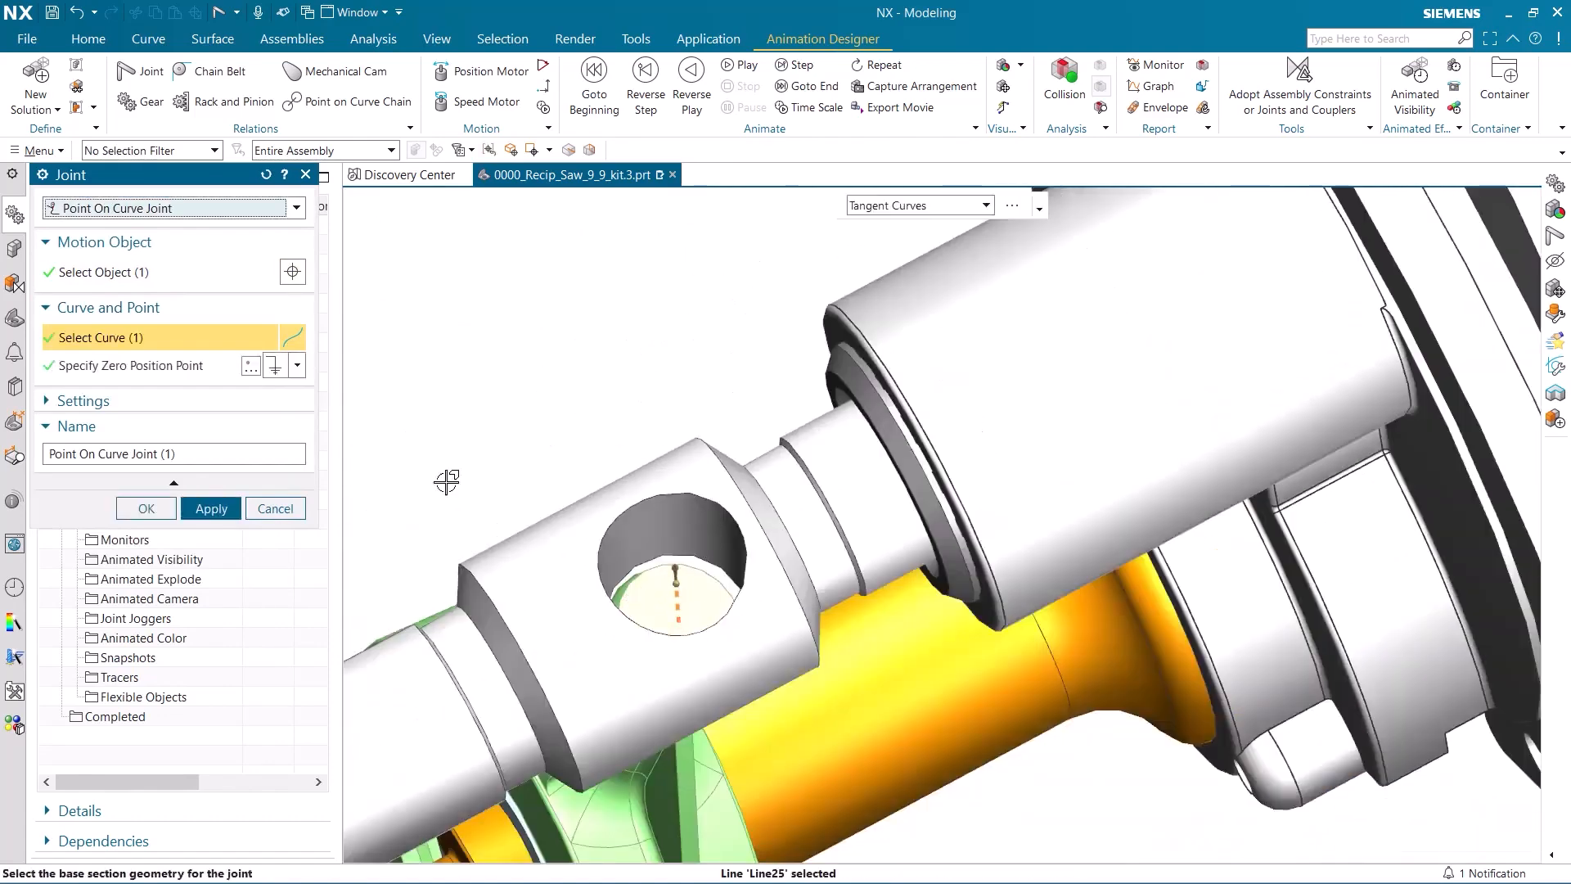
pyautogui.click(298, 366)
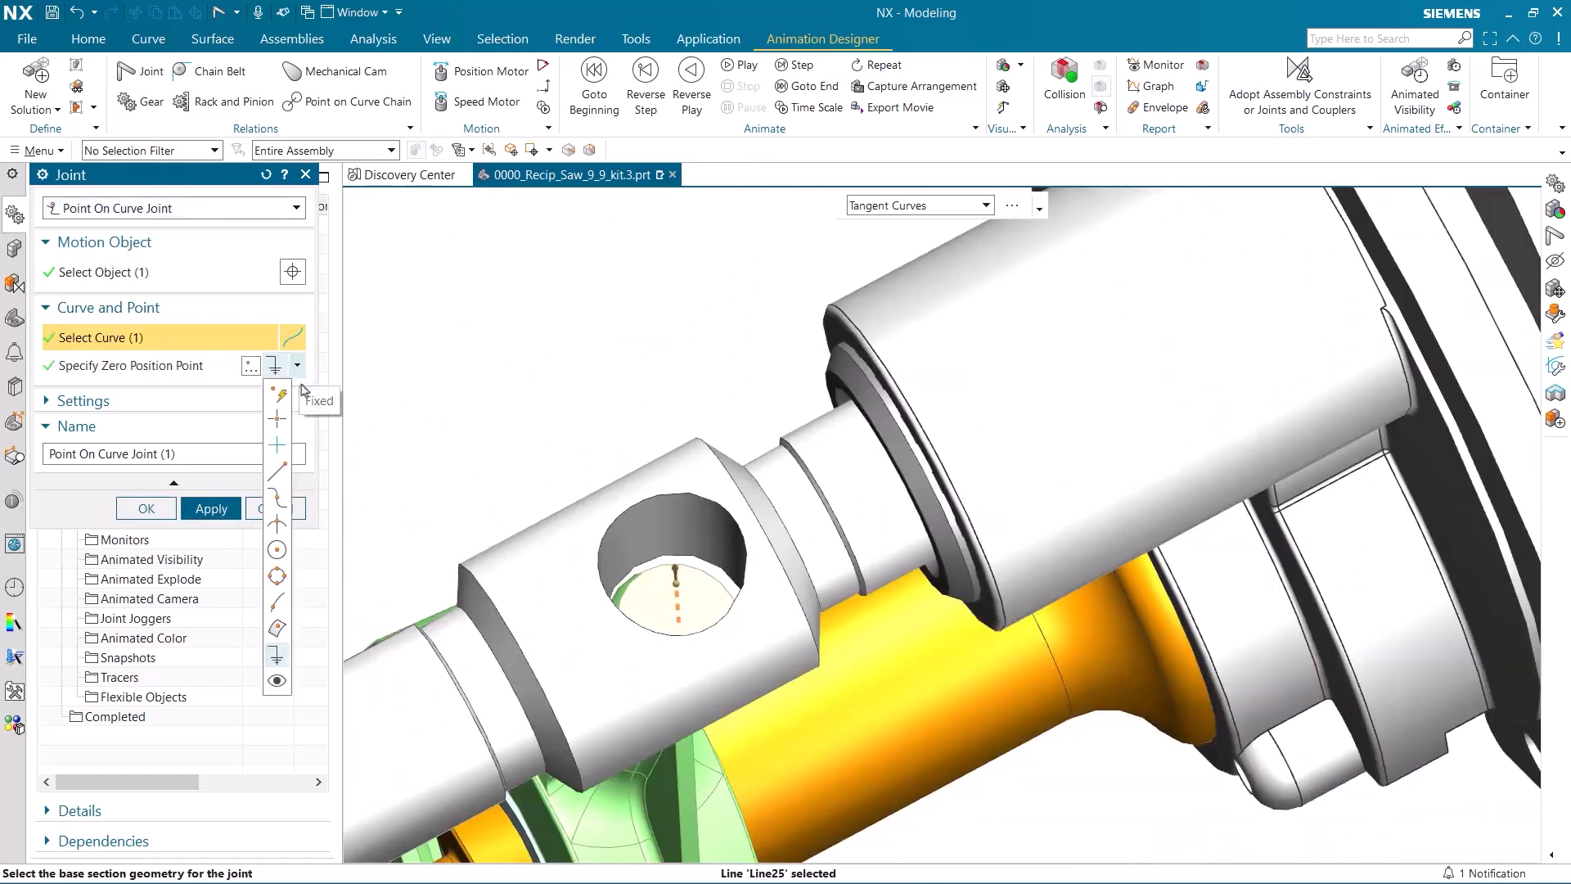
pyautogui.click(277, 478)
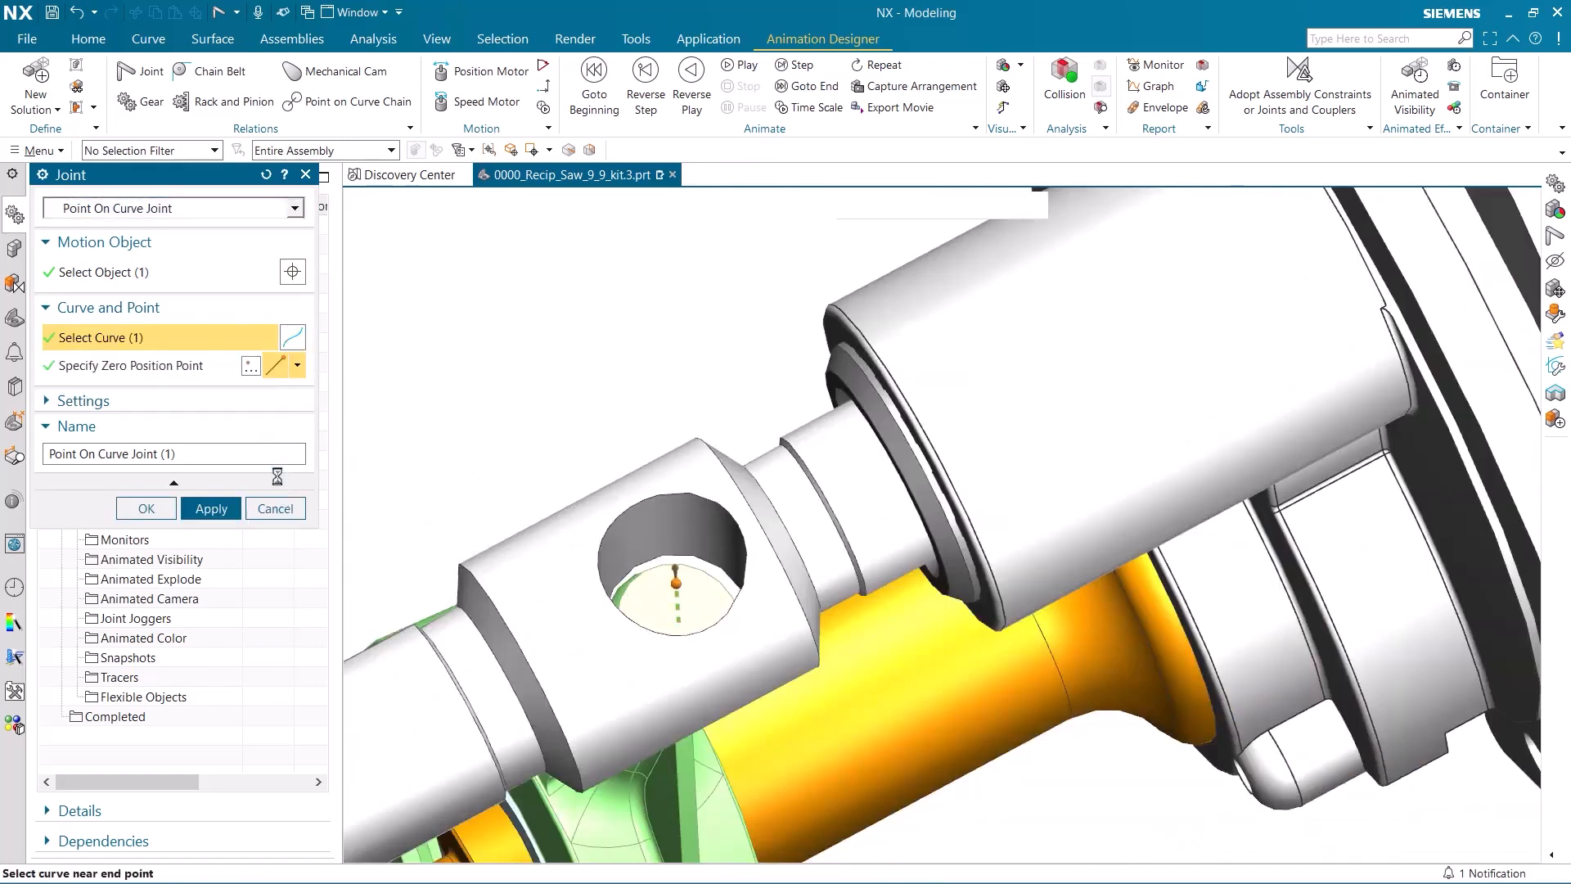
pyautogui.click(680, 622)
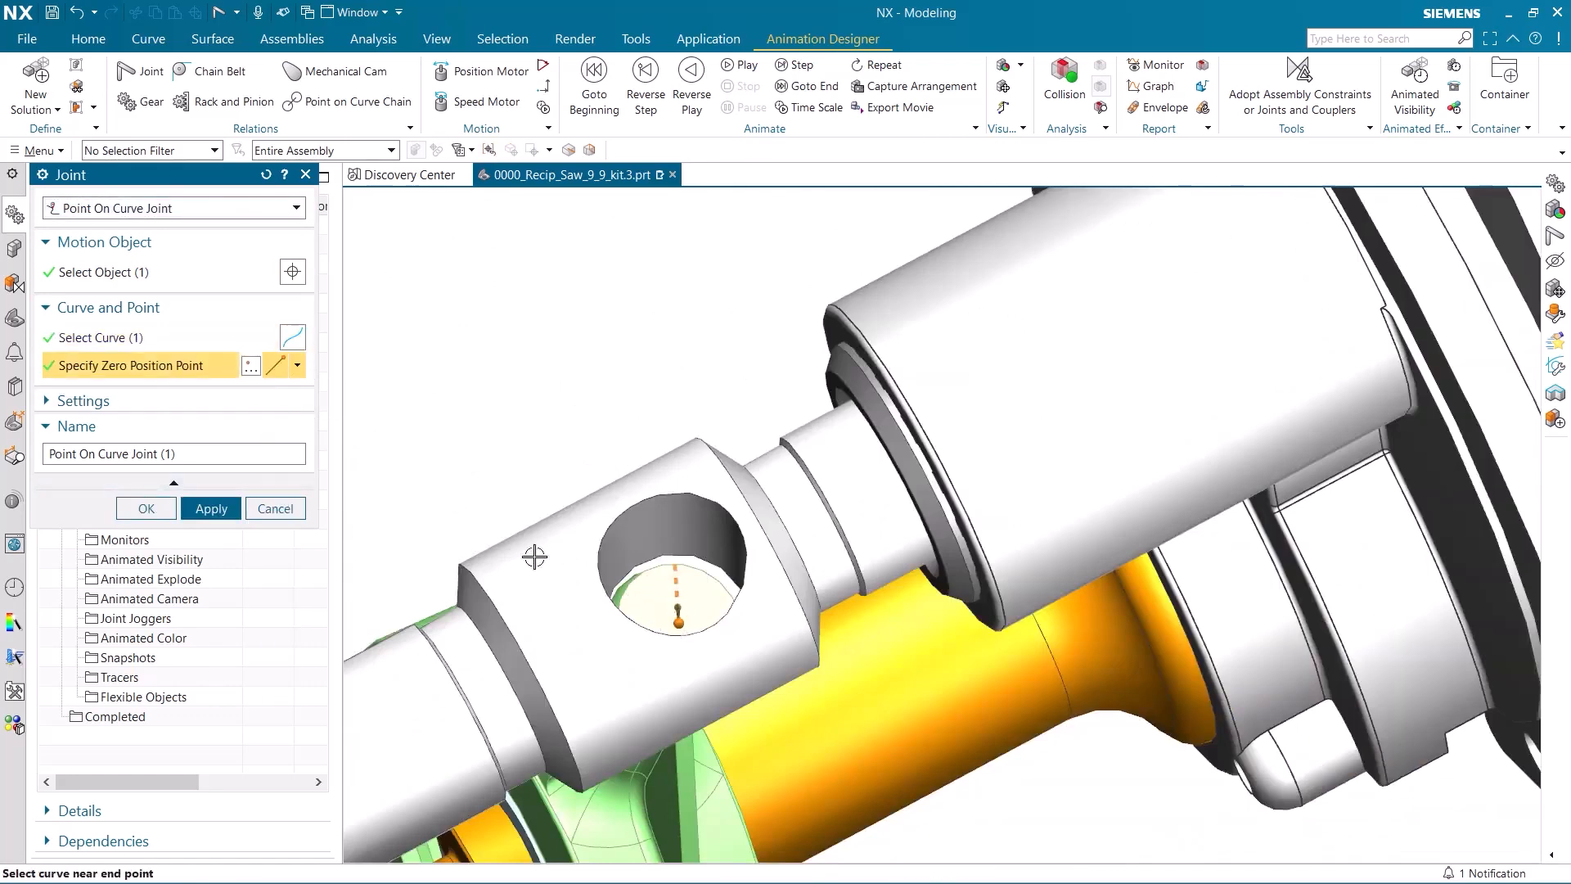
pyautogui.click(146, 508)
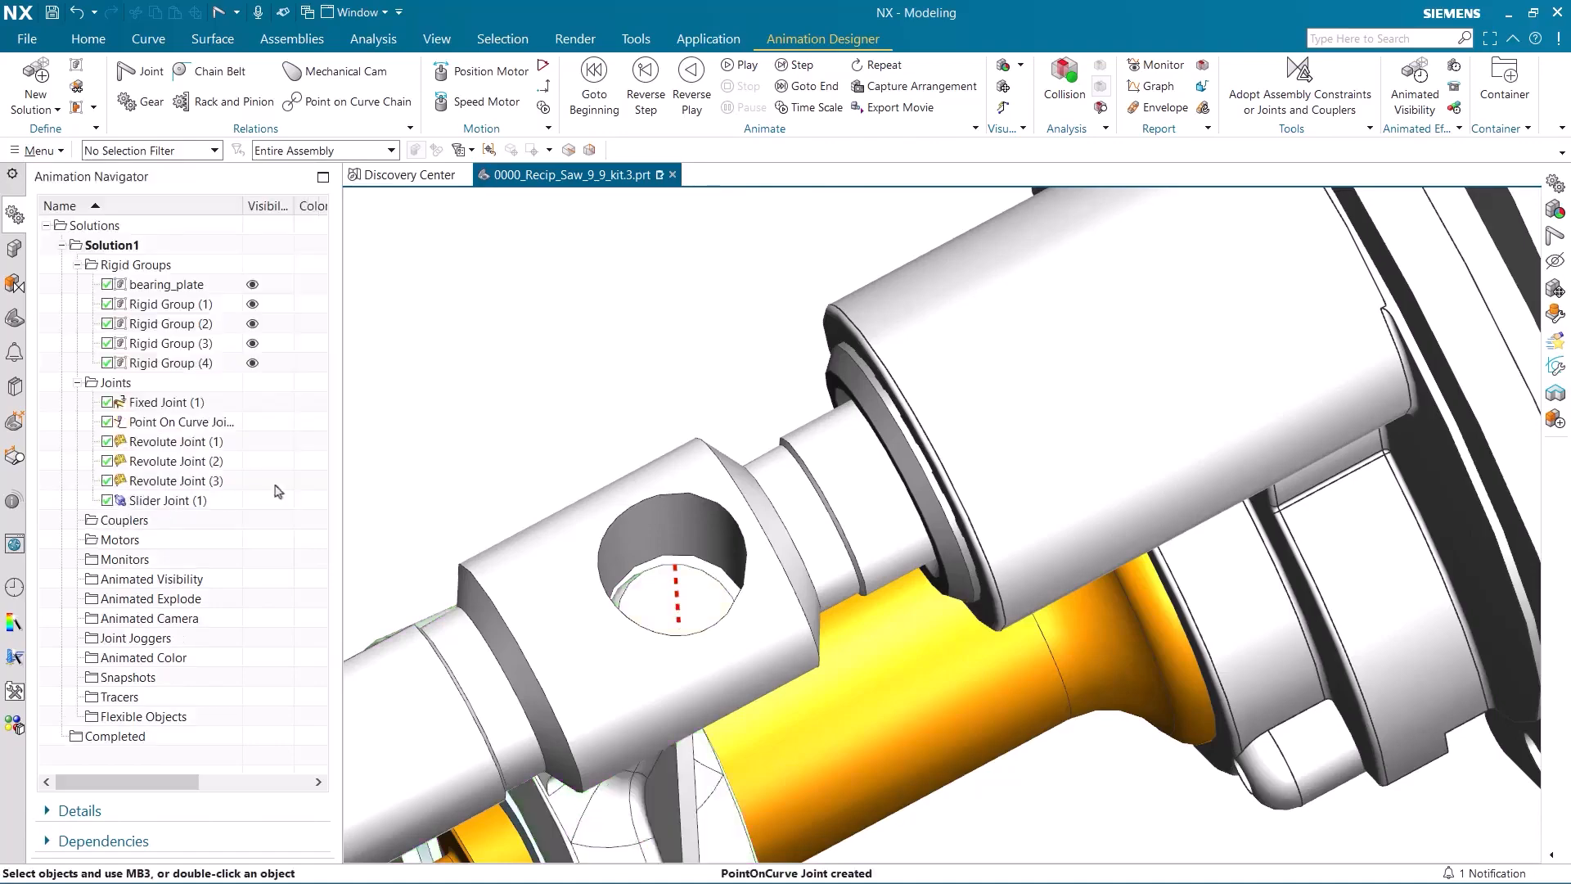
# Create a gear coupler from the motor shaft's revolute joint to the wobble shaft's revolute joint with a ratio of 1.
pyautogui.scroll(-5, 481, 452)
pyautogui.moveTo(484, 449); pyautogui.dragTo(459, 376, button='middle')
pyautogui.scroll(-2, 442, 450)
pyautogui.keyDown('shift'); pyautogui.moveTo(442, 450); pyautogui.dragTo(822, 556, button='middle'); pyautogui.keyUp('shift')
pyautogui.moveTo(822, 557); pyautogui.dragTo(782, 463, button='middle')
pyautogui.scroll(1, 804, 526)
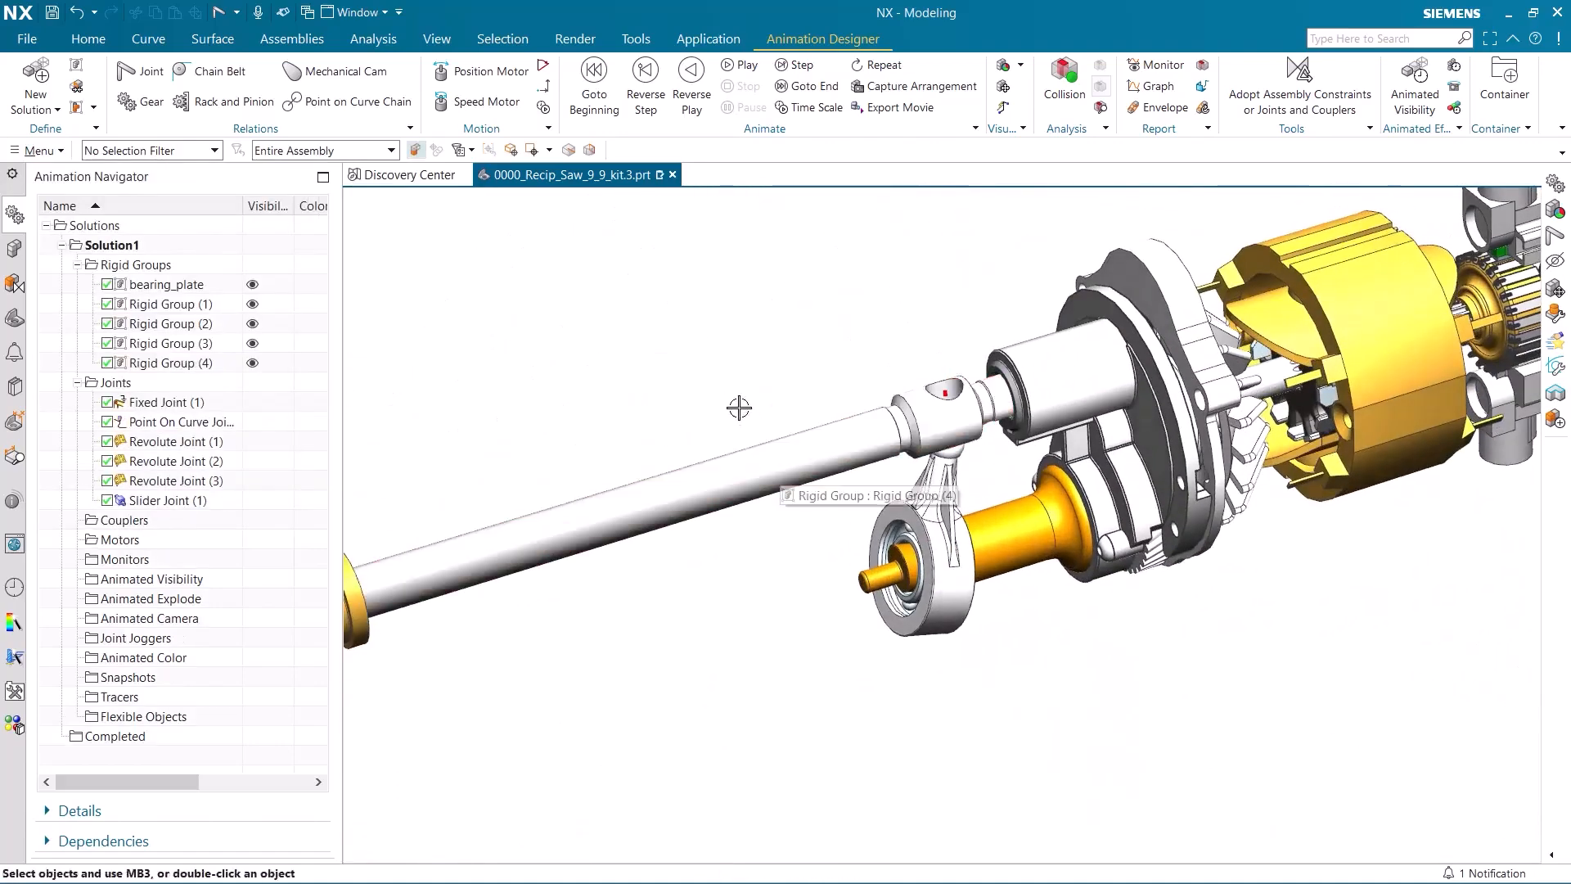
pyautogui.click(152, 103)
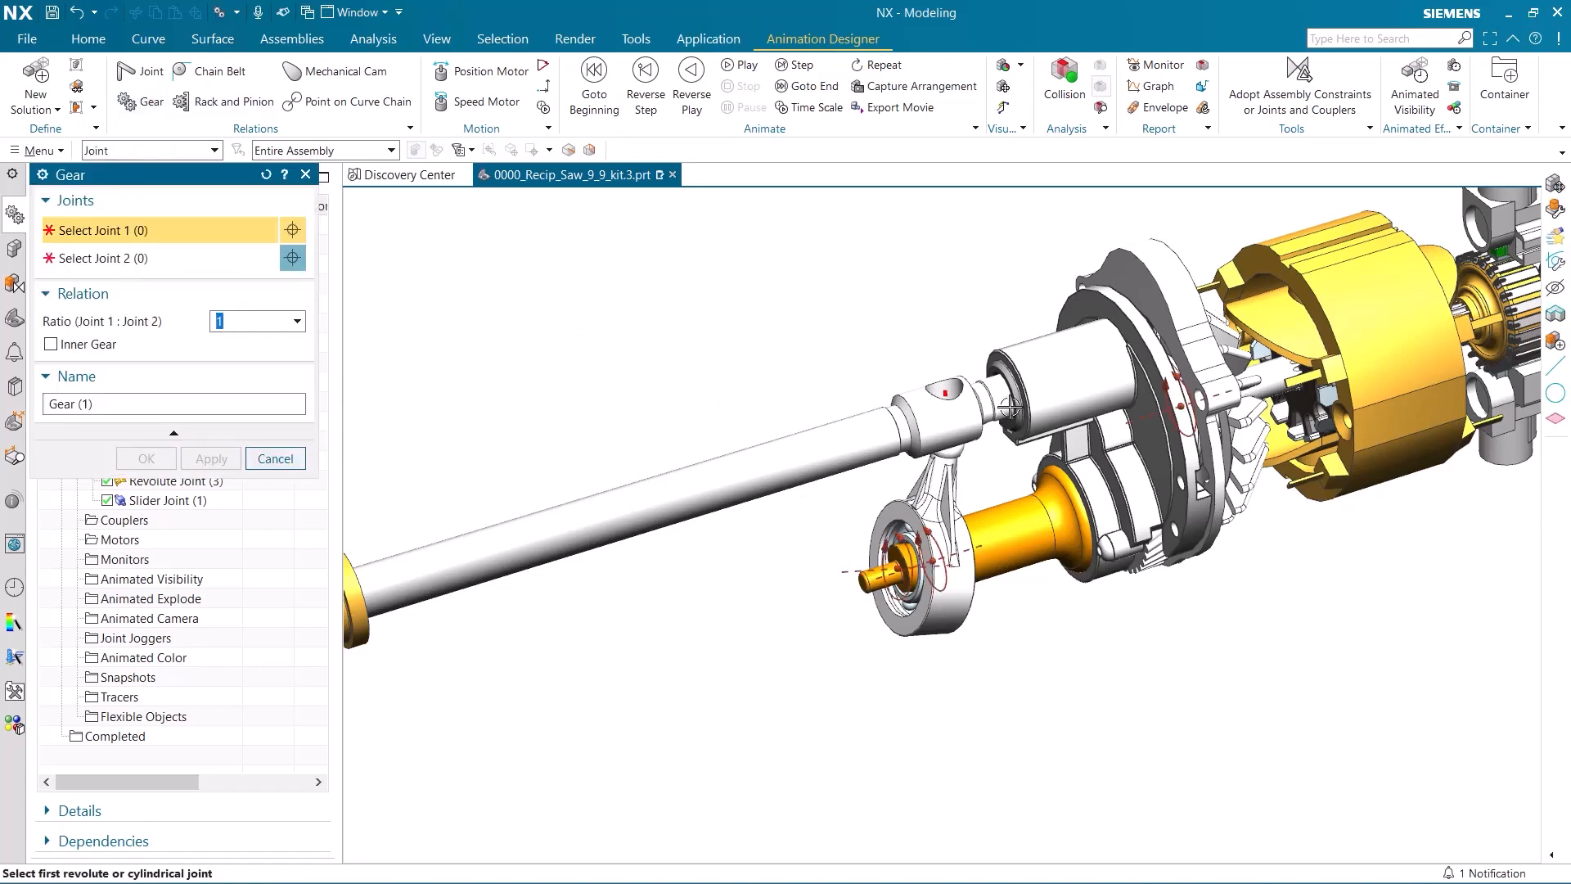
pyautogui.click(1180, 403)
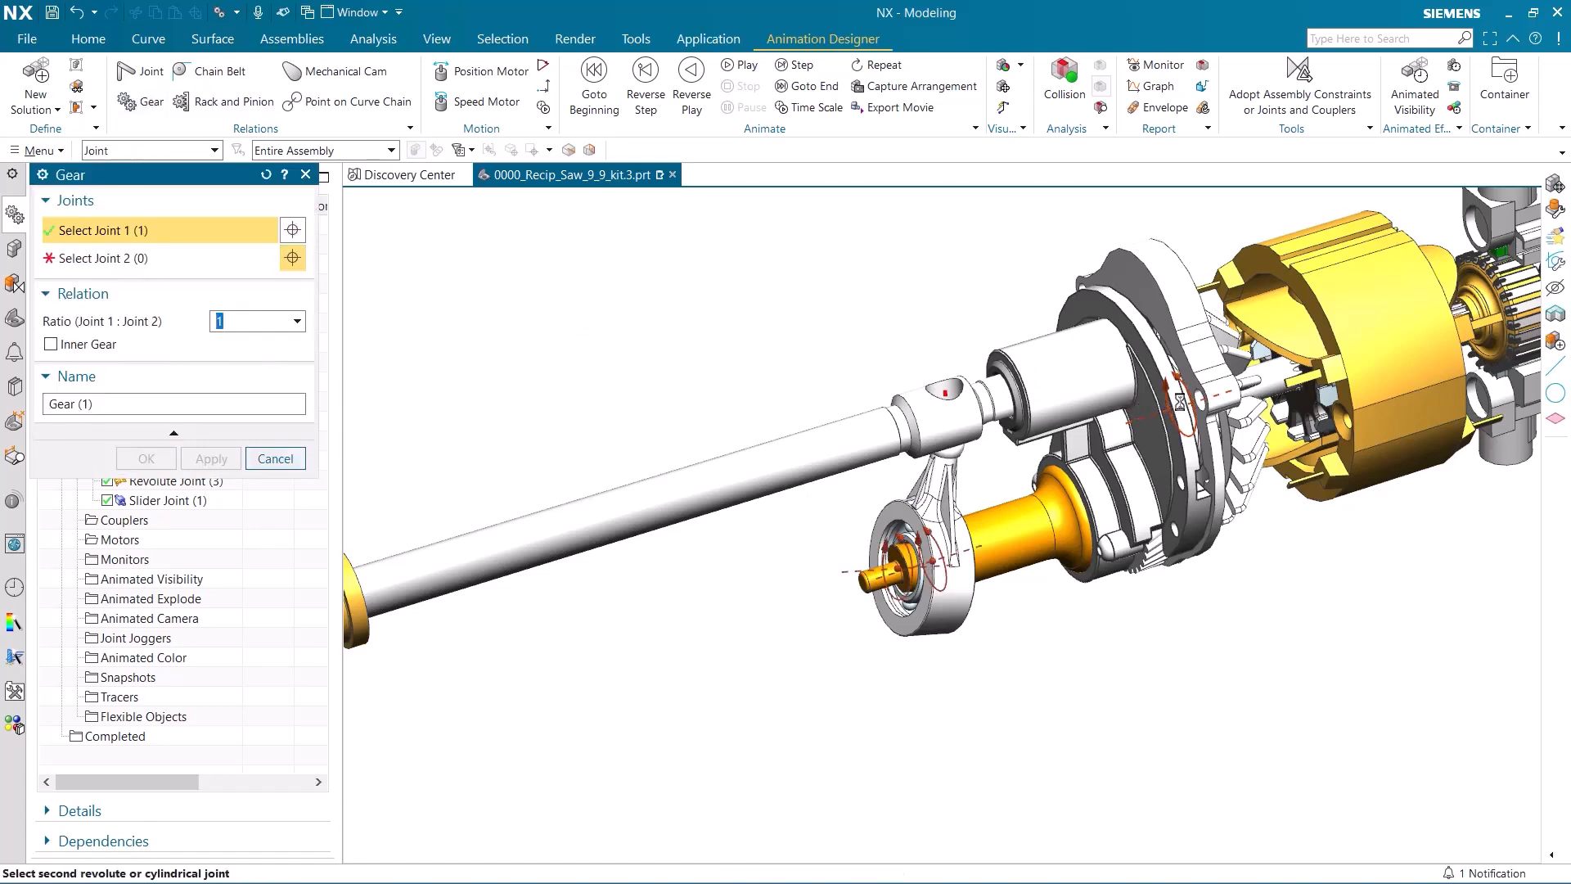
pyautogui.click(933, 560)
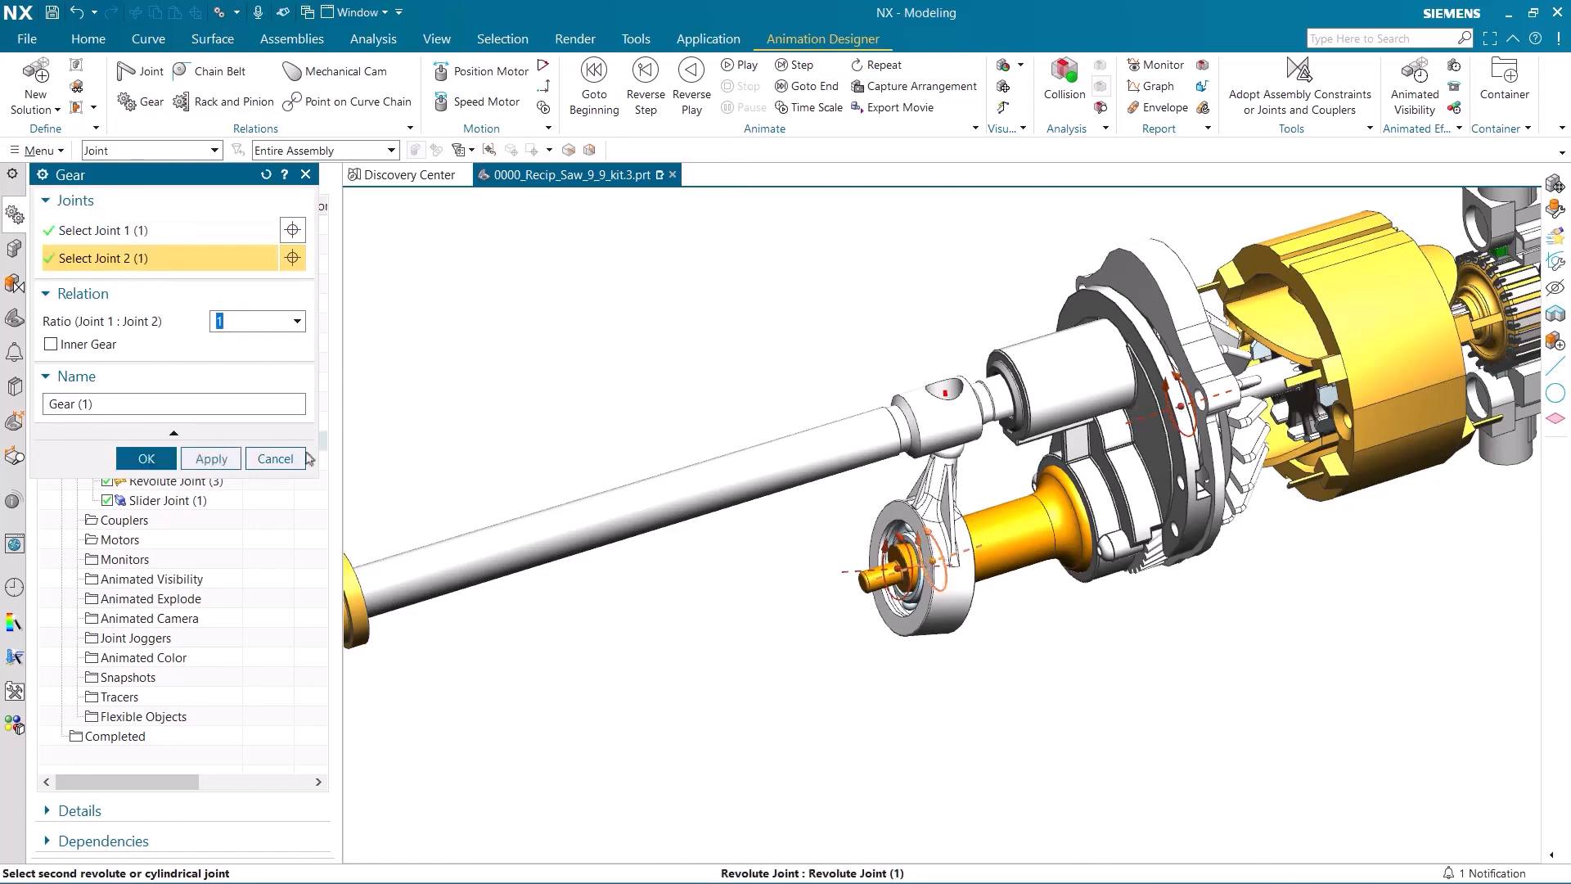
pyautogui.click(147, 459)
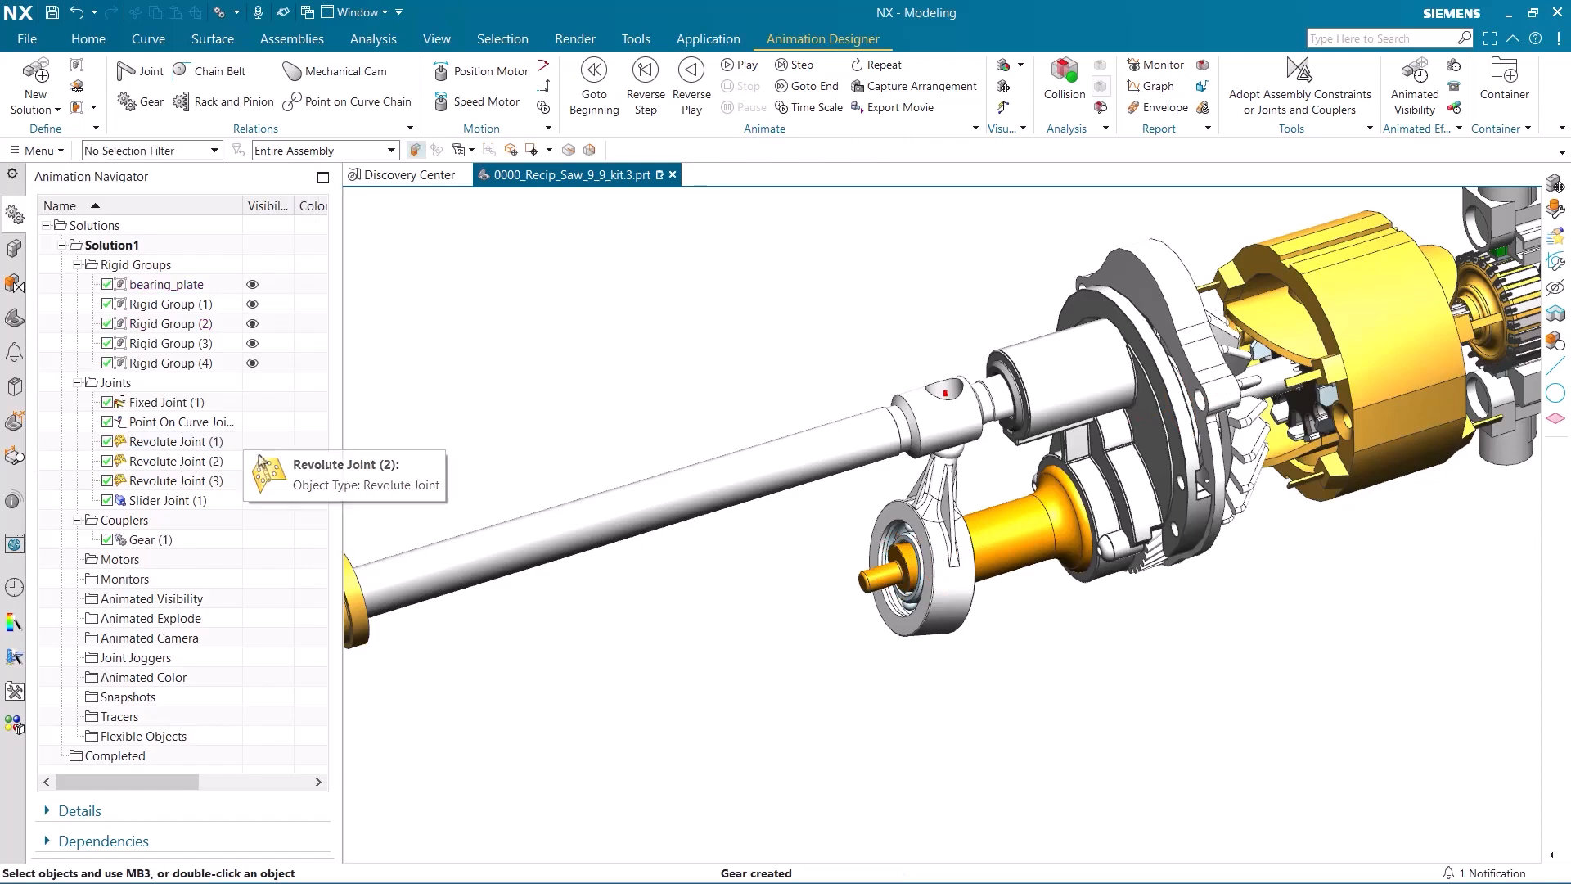
# Test the mechanism's motion by moving the fan and motor shaft rigid group with Move Rigid Group.
pyautogui.click(999, 96)
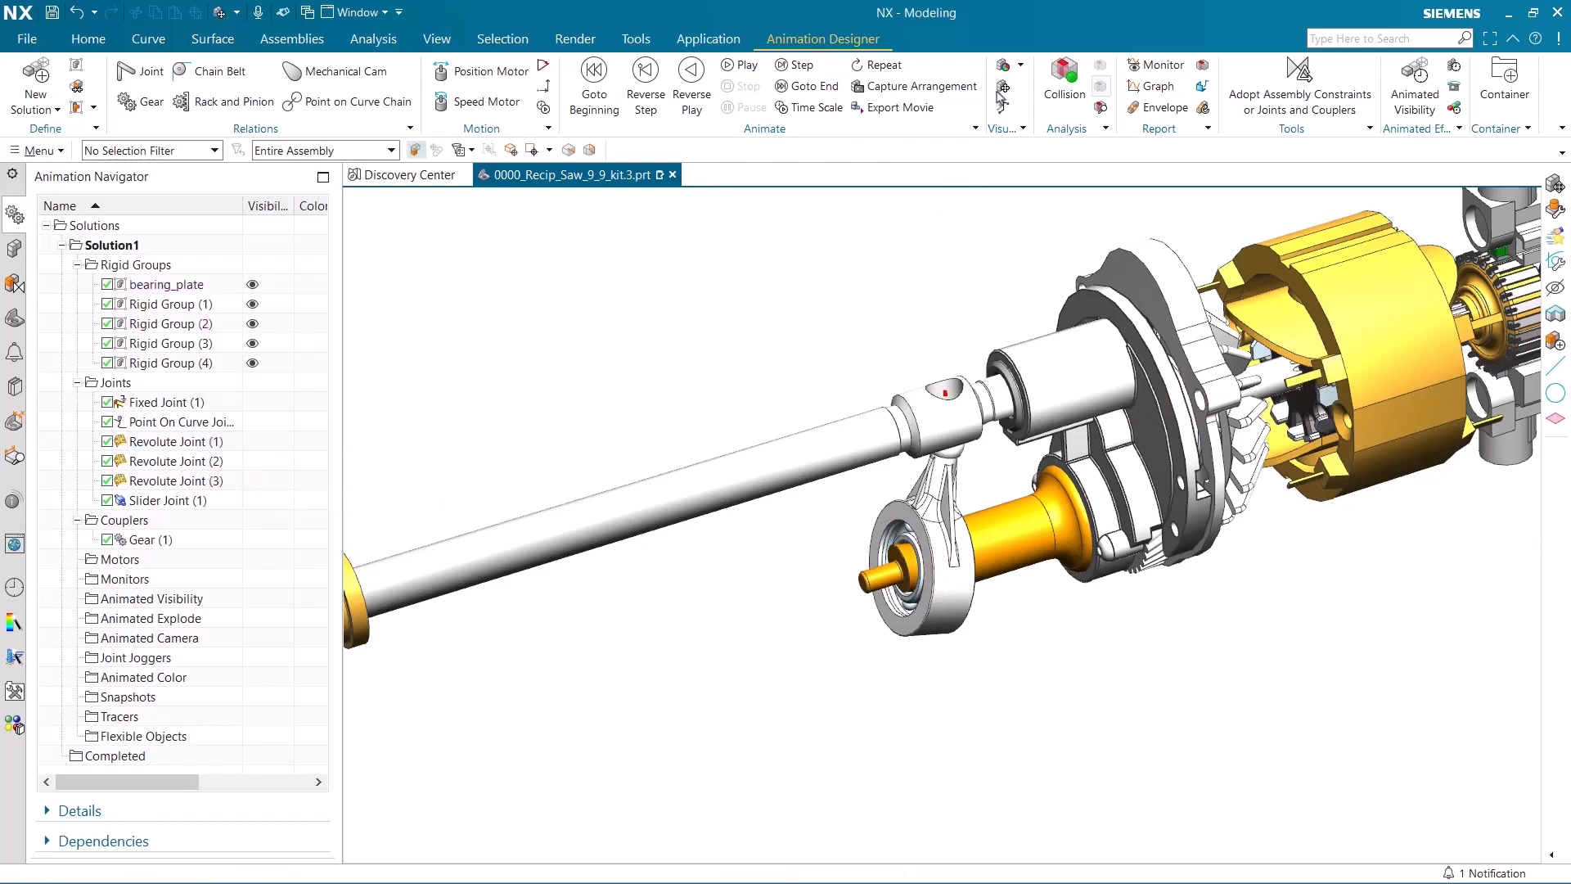
pyautogui.click(1251, 450)
pyautogui.scroll(-3, 1286, 384)
pyautogui.moveTo(1354, 350); pyautogui.dragTo(1357, 415)
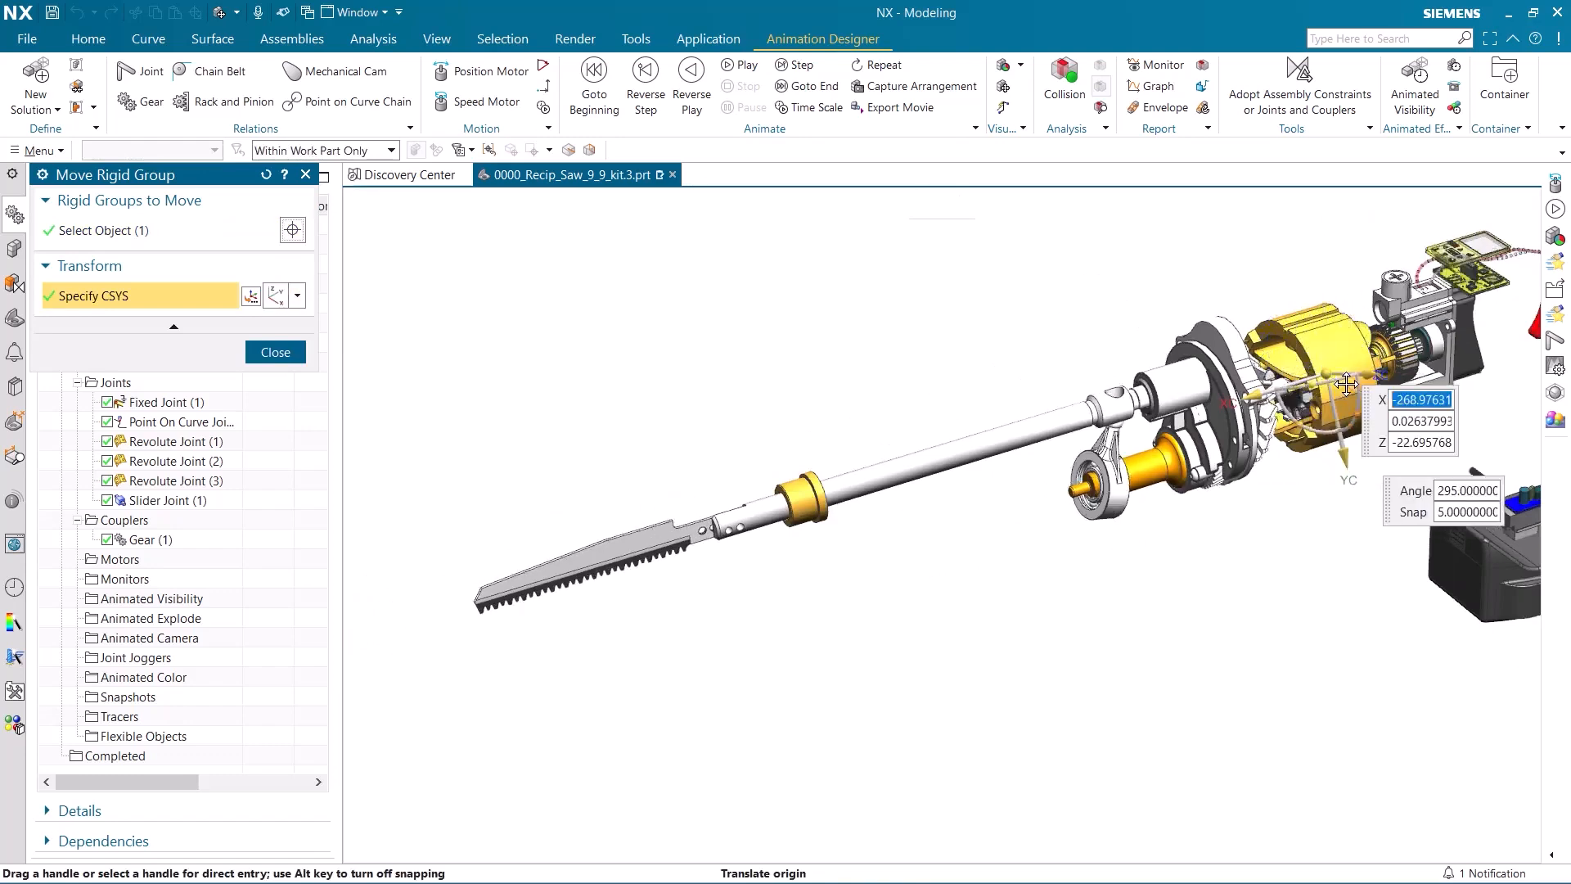
pyautogui.click(274, 352)
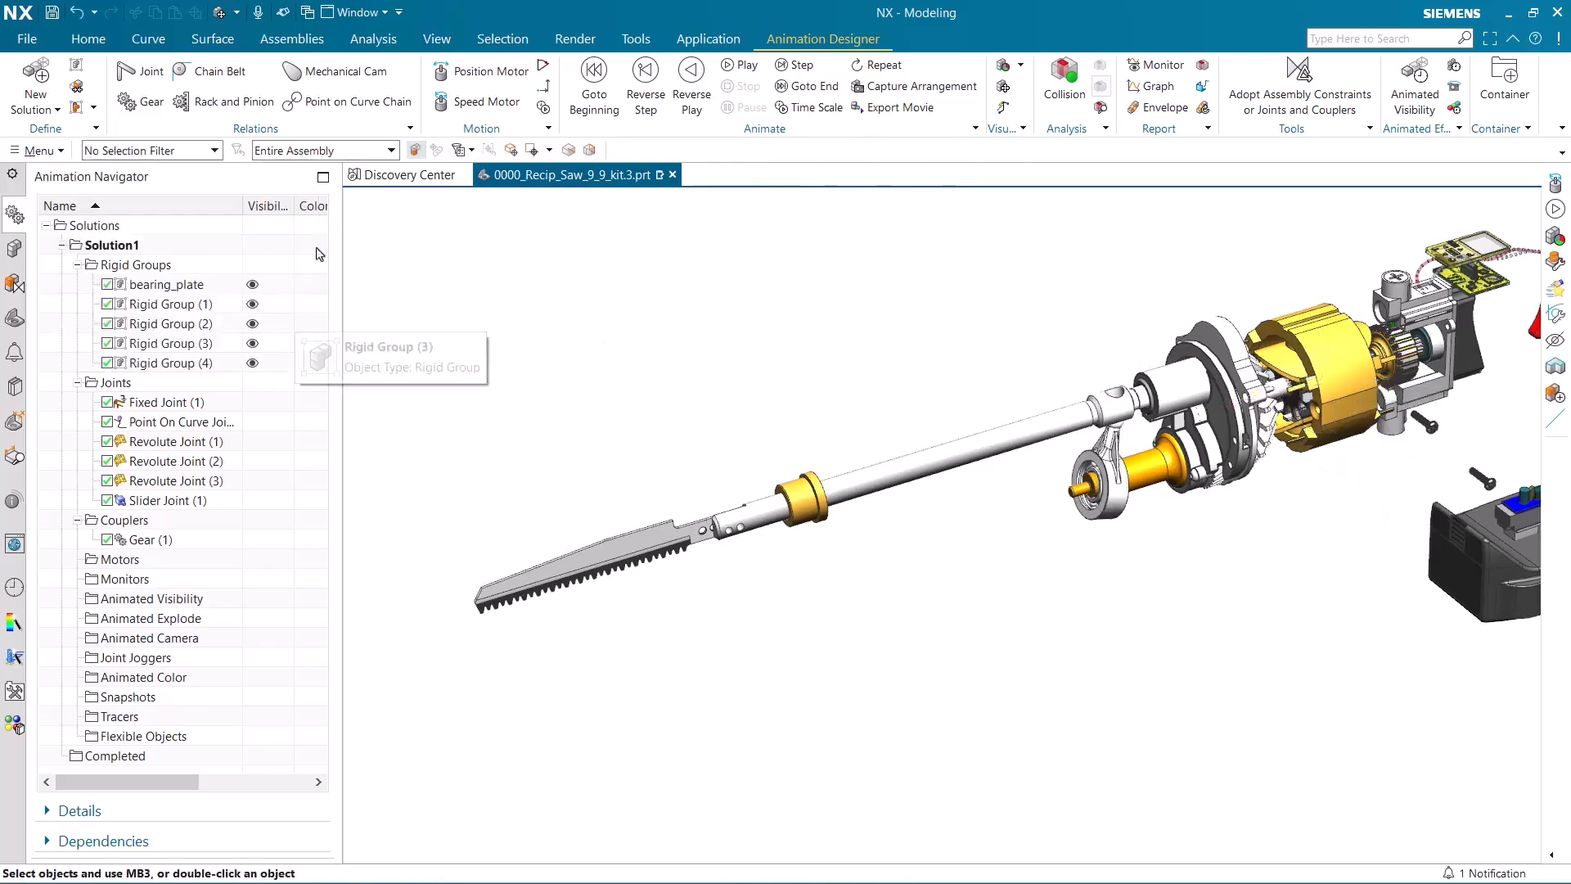
# Create a speed motor of 500 °/s on the motor shaft's revolute joint with a start time of 0 s.
pyautogui.click(456, 103)
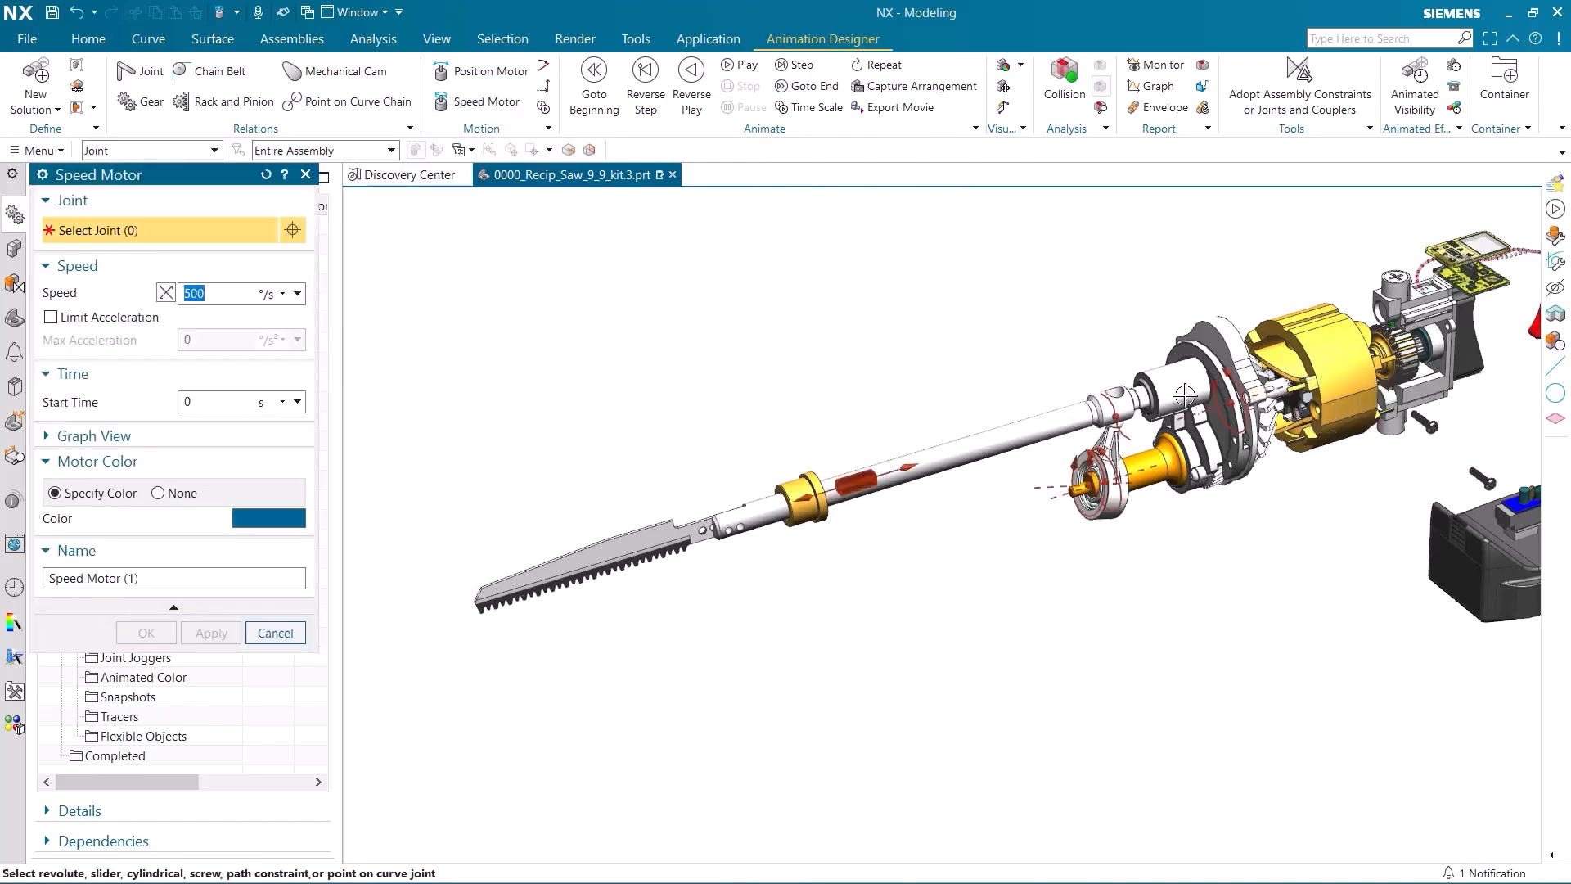
pyautogui.click(1230, 402)
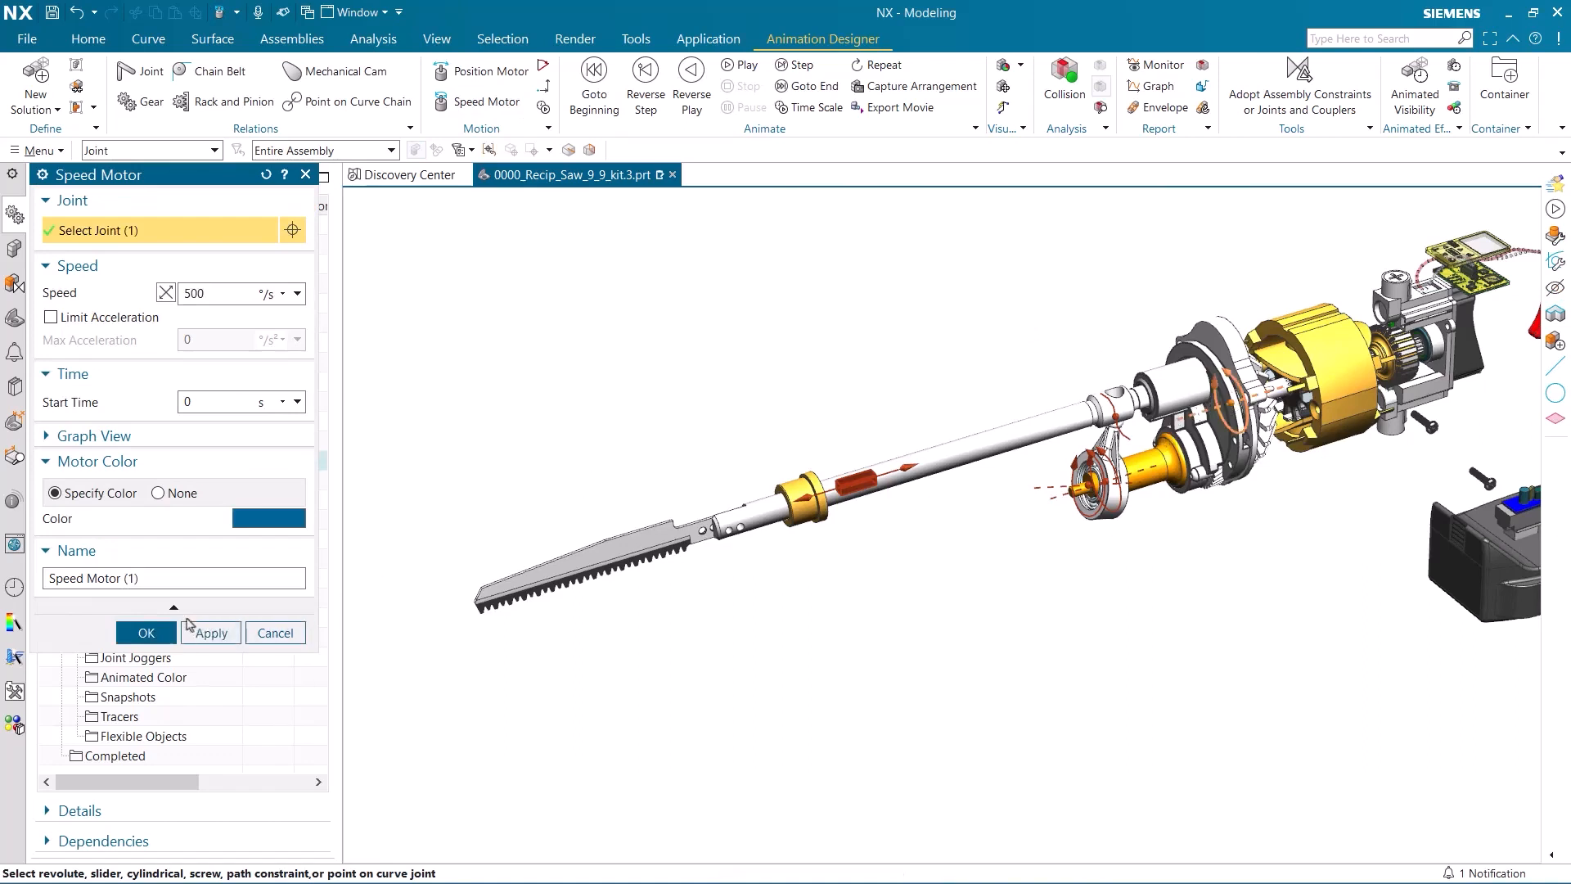
pyautogui.click(145, 635)
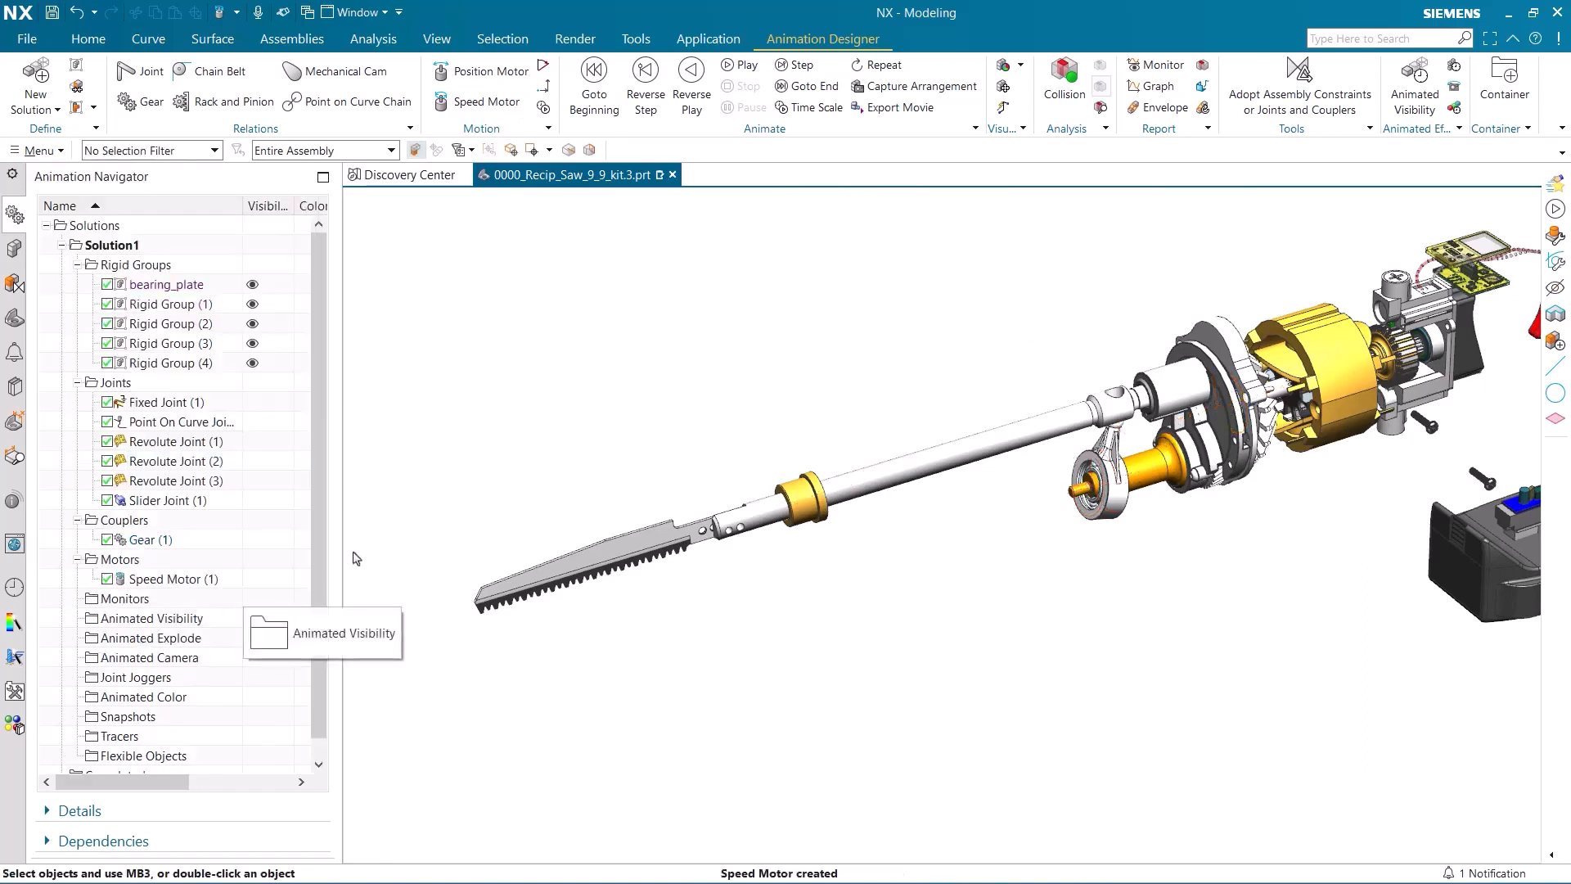
# Play the animation and examine the motion of the blade, reciprocating shaft and drive mechanism.
pyautogui.scroll(-1, 431, 537)
pyautogui.keyDown('shift'); pyautogui.moveTo(431, 537); pyautogui.dragTo(417, 527, button='middle'); pyautogui.keyUp('shift')
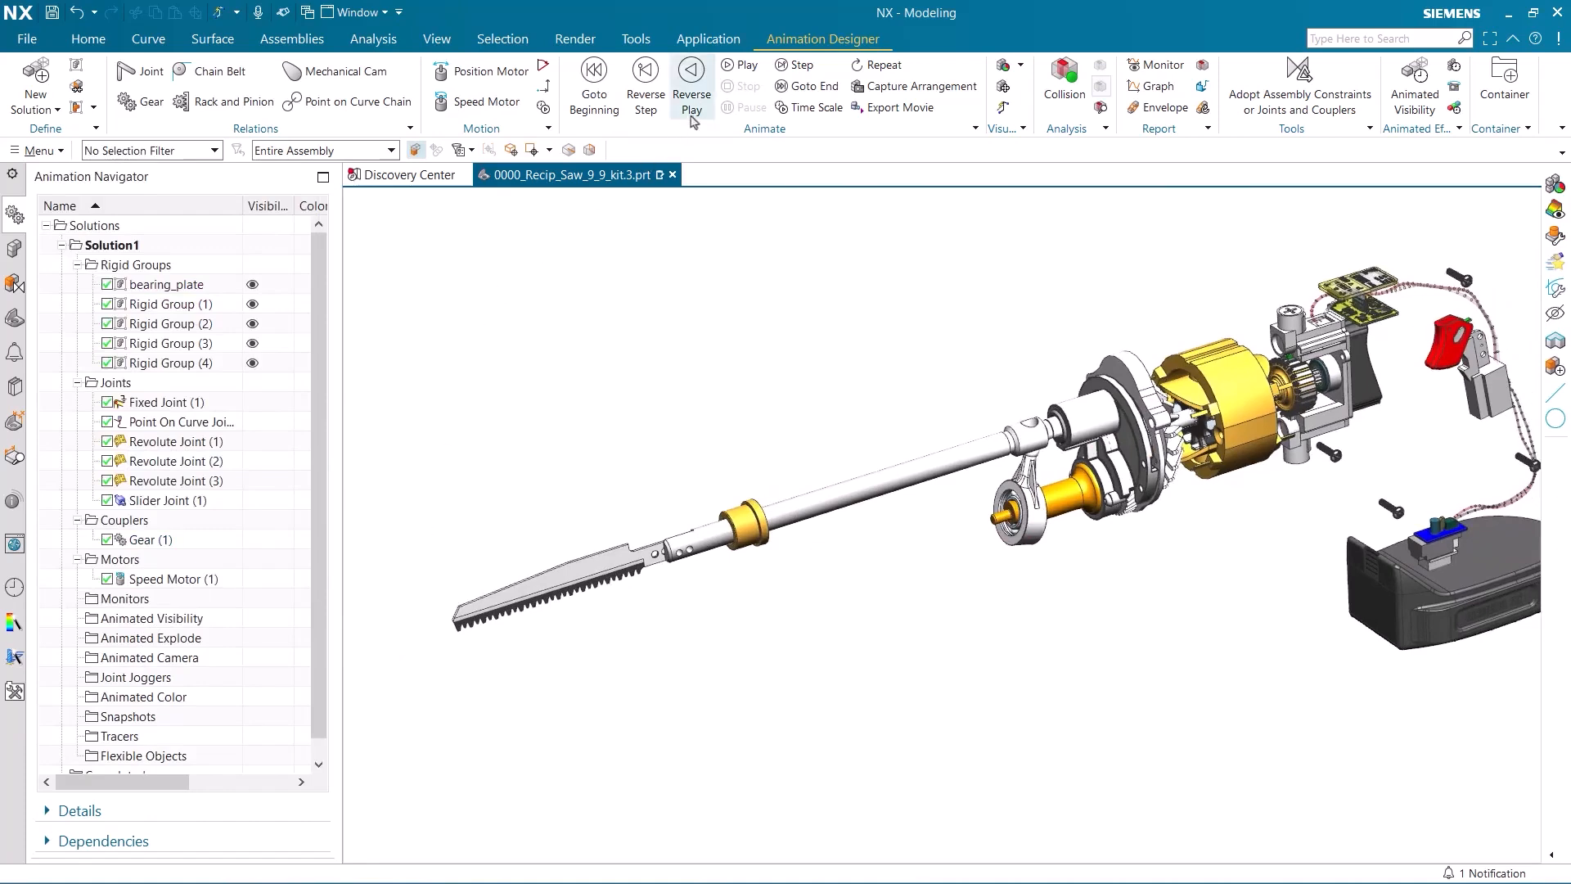
pyautogui.click(731, 72)
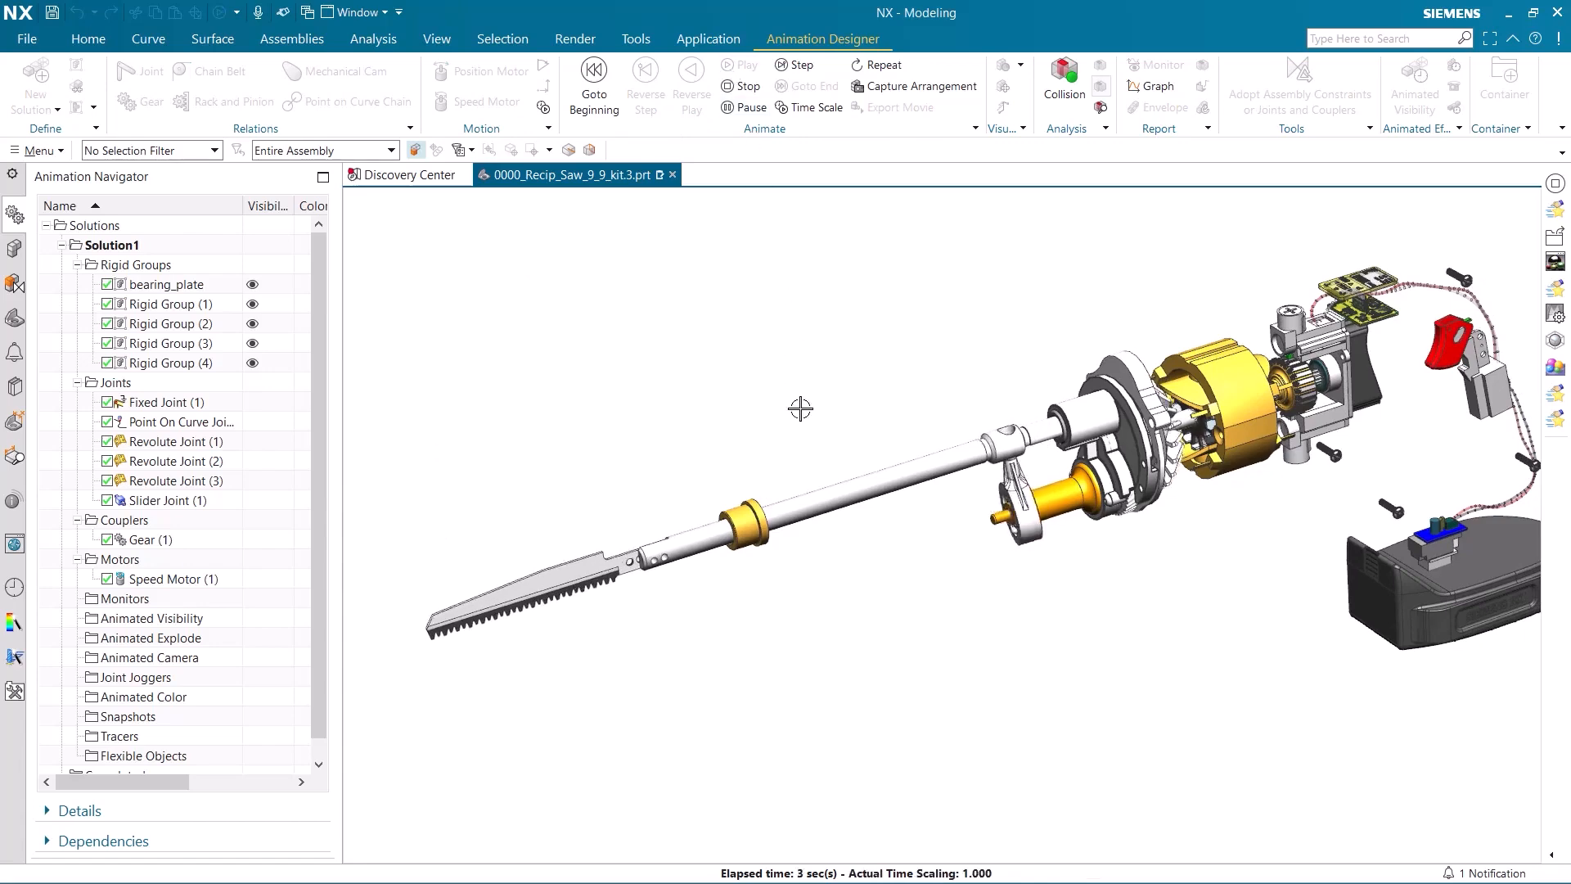
pyautogui.moveTo(814, 396)
pyautogui.mouseDown(button='middle')
pyautogui.moveTo(856, 375)
pyautogui.moveTo(744, 417)
pyautogui.moveTo(817, 389)
pyautogui.mouseUp(button='middle')
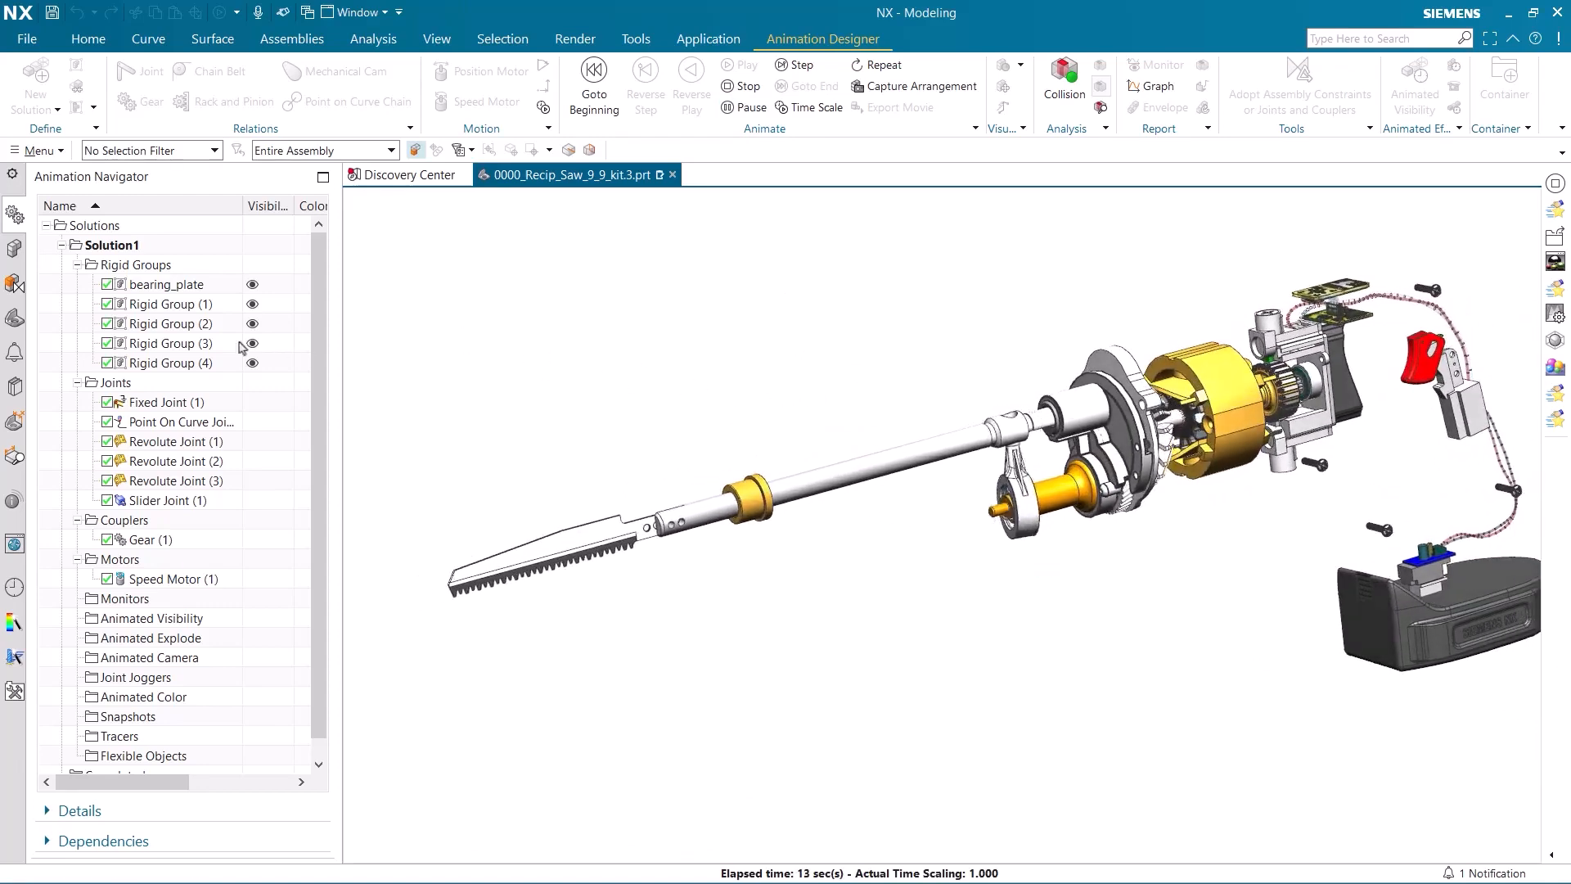
# Show RS_rear_left_housing.3, RS_rear_right_housing.3 and RS_fwd_housing.2 during the running animation, and stop the playback.
pyautogui.click(18, 250)
pyautogui.click(70, 554)
pyautogui.click(71, 573)
pyautogui.click(70, 592)
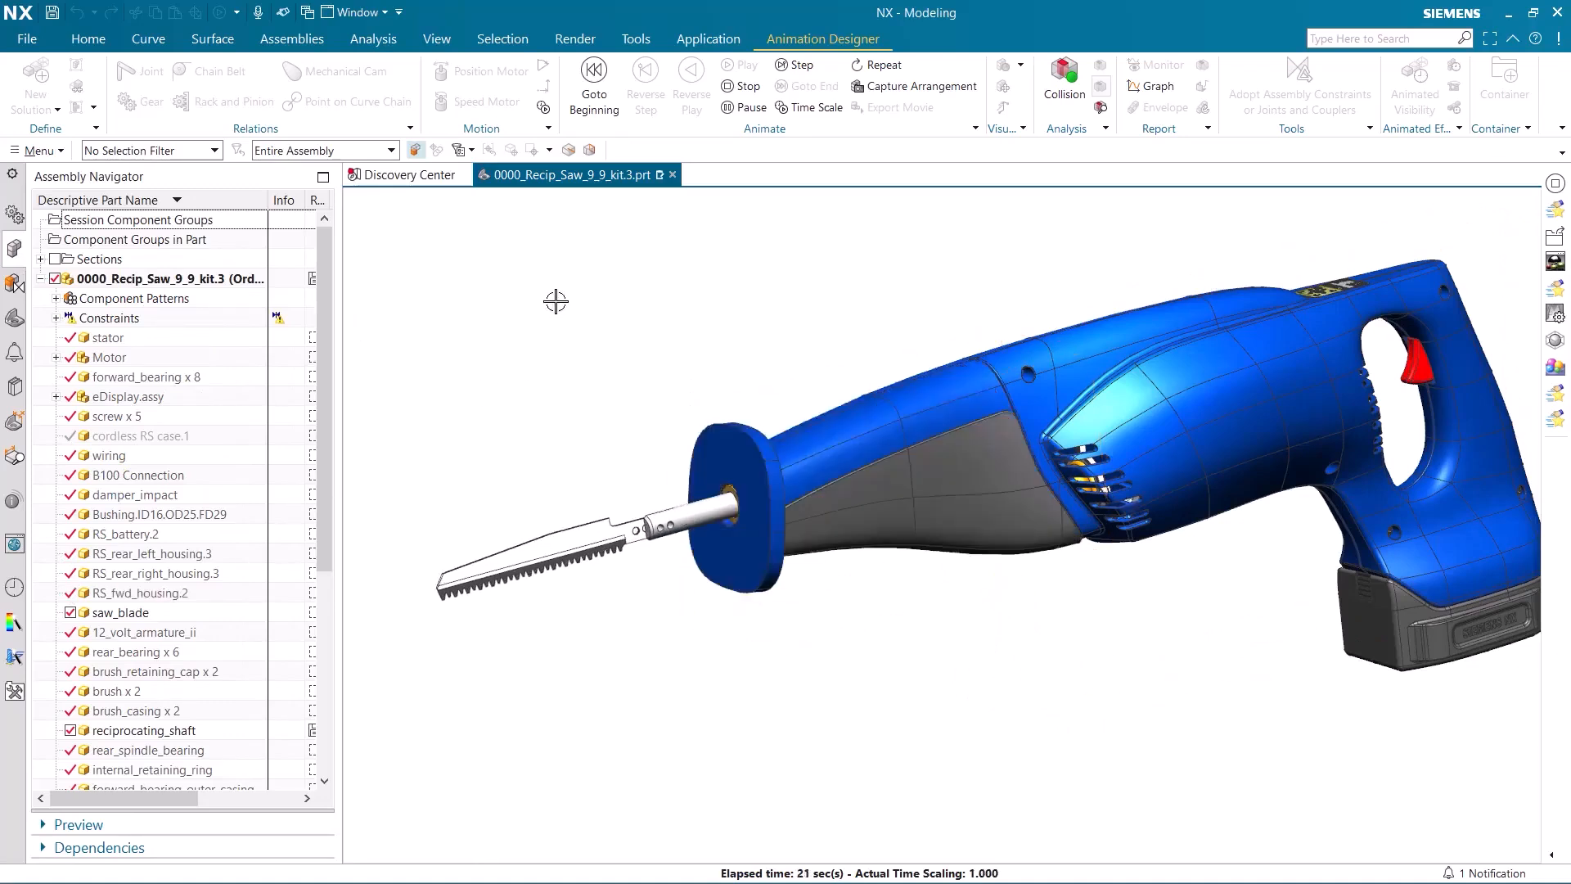
pyautogui.click(741, 86)
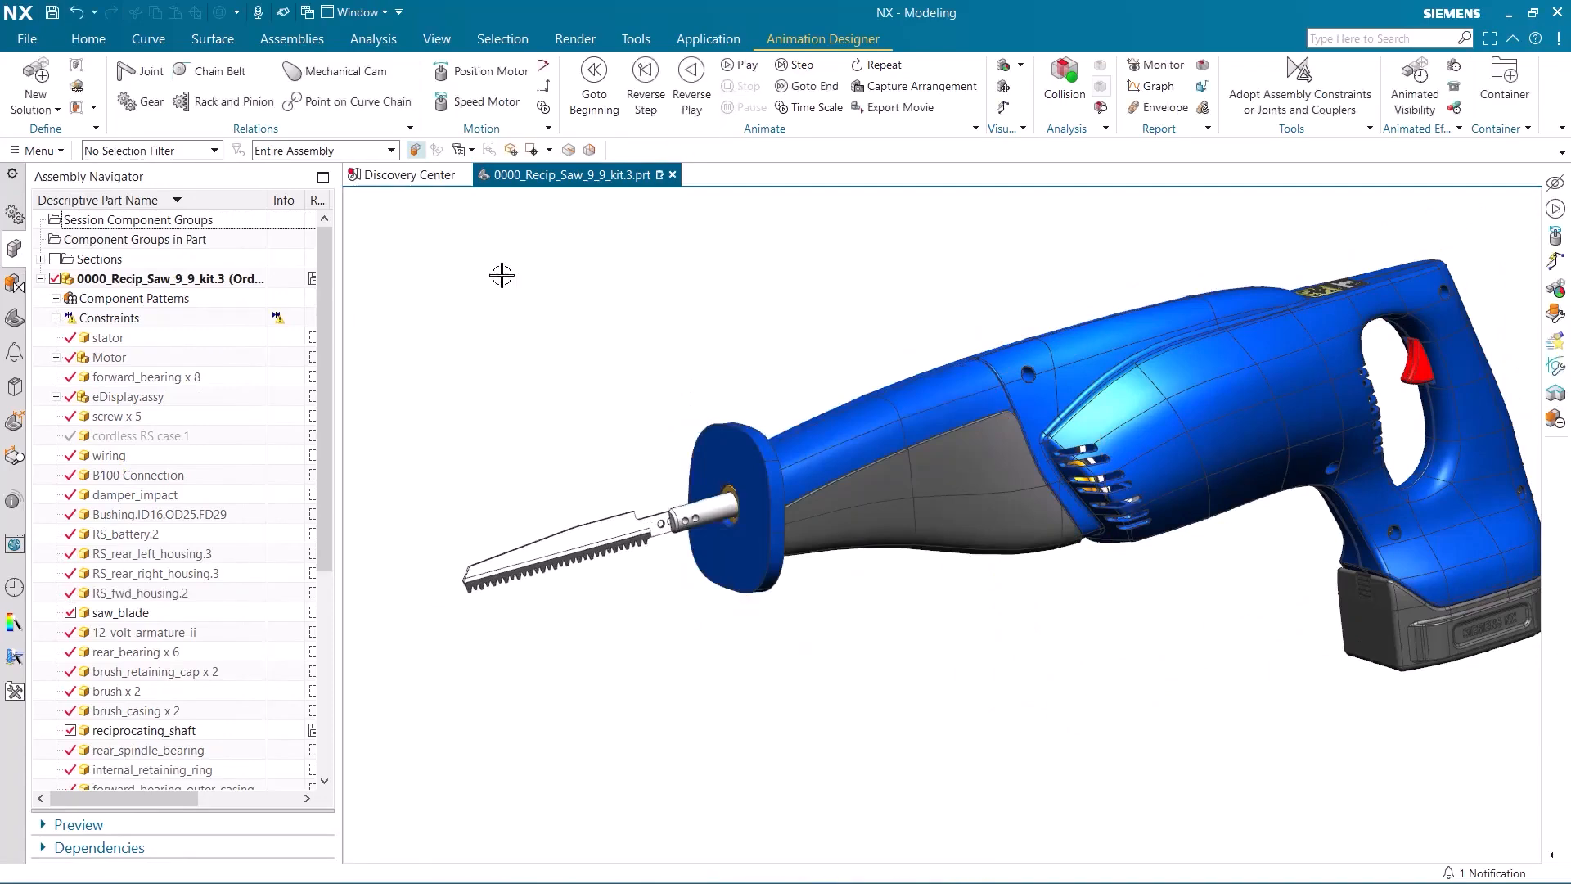